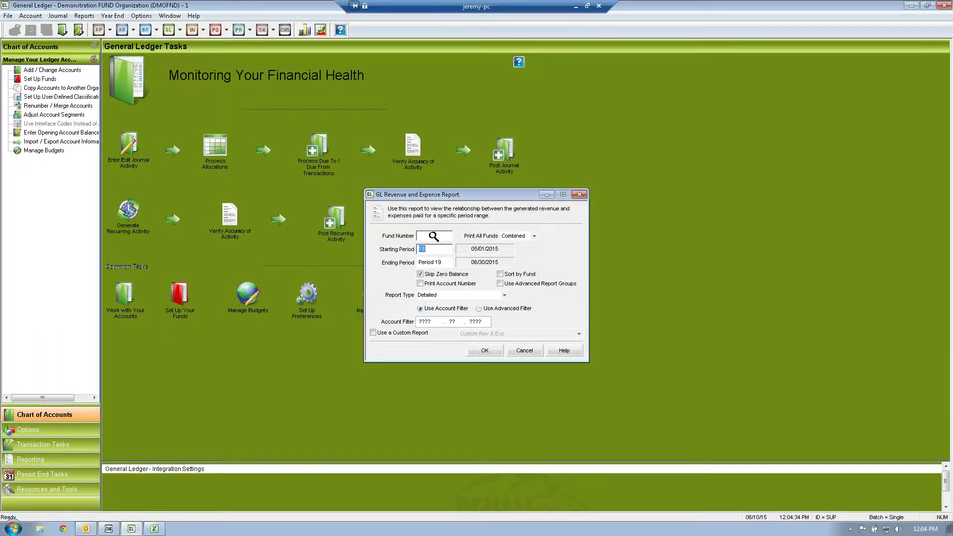
Set the Revenue and Expense report to fund ADMN, from starting Period 1 to ending Period 13.
{"action": "double_click", "coordinate": [434, 237]}
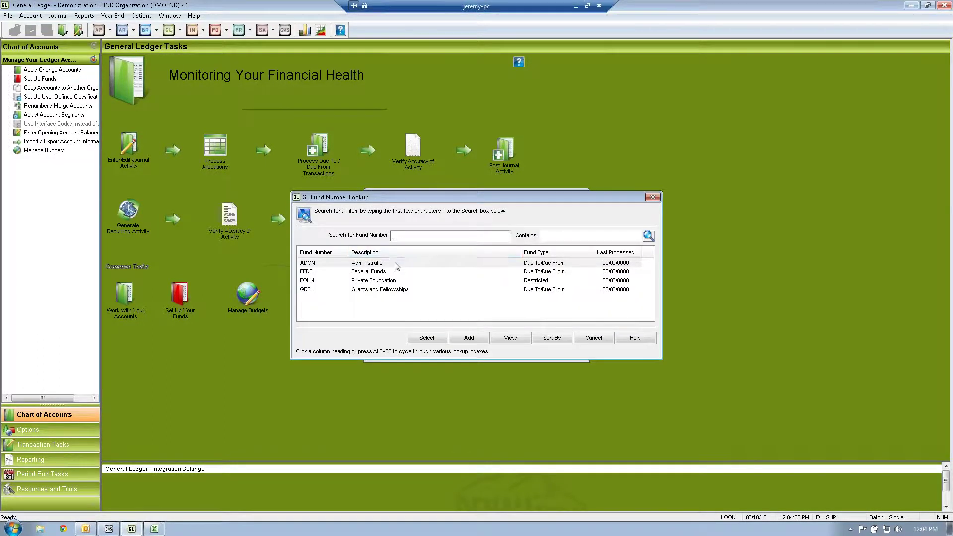
{"action": "double_click", "coordinate": [398, 265]}
{"action": "left_click", "coordinate": [447, 249]}
{"action": "type", "text": "1"}
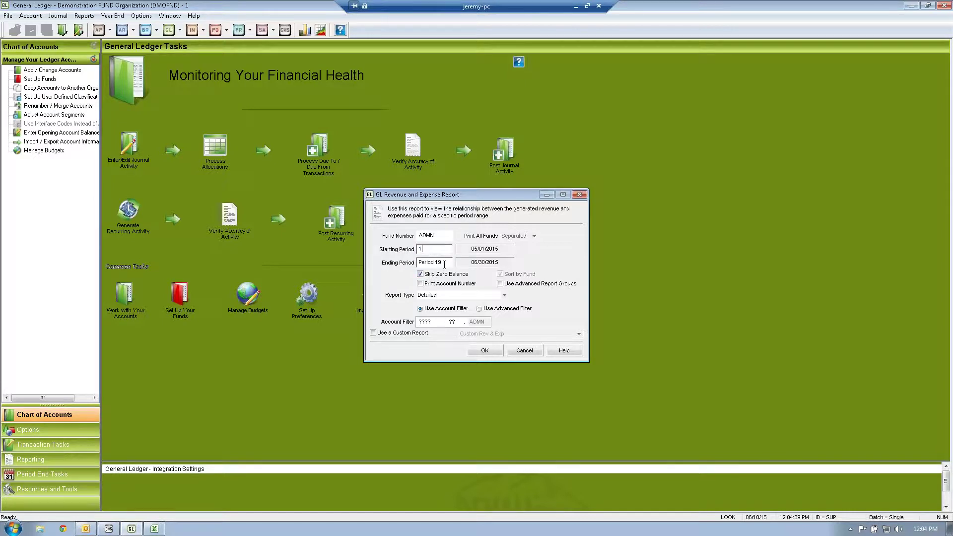
{"action": "left_click", "coordinate": [448, 264]}
{"action": "type", "text": "13"}
{"action": "key", "text": "Tab"}
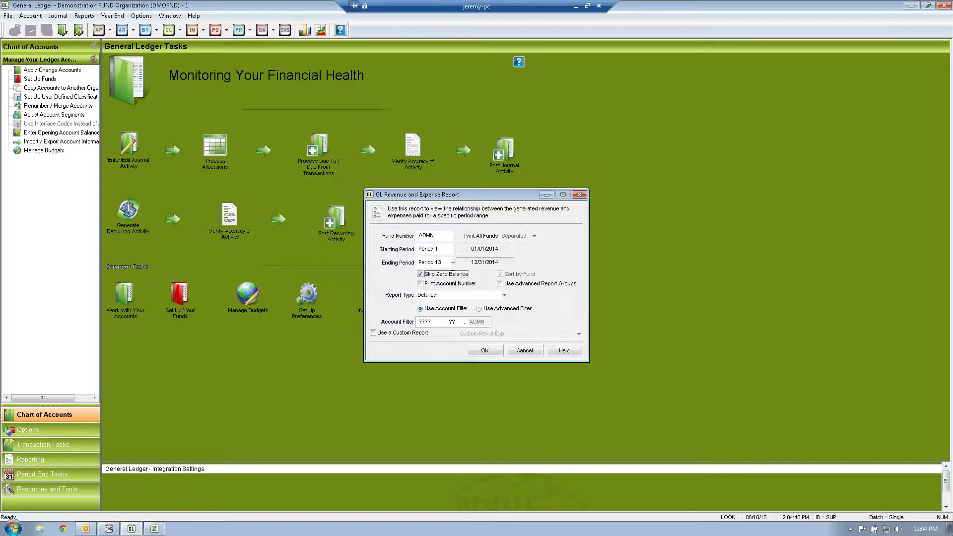
Include account numbers in the Revenue and Expense report and output it to the screen.
{"action": "left_click", "coordinate": [423, 284]}
{"action": "left_click", "coordinate": [481, 351]}
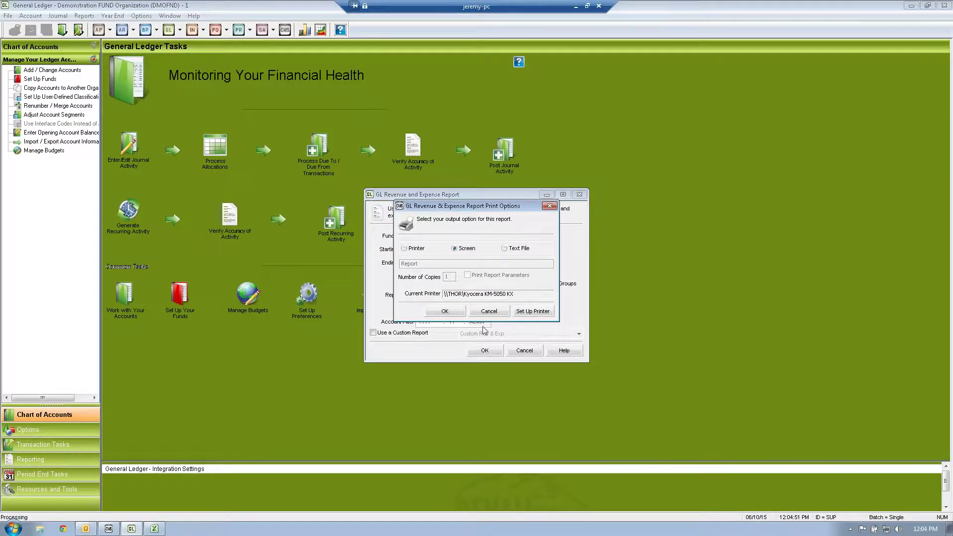
{"action": "left_click", "coordinate": [446, 312]}
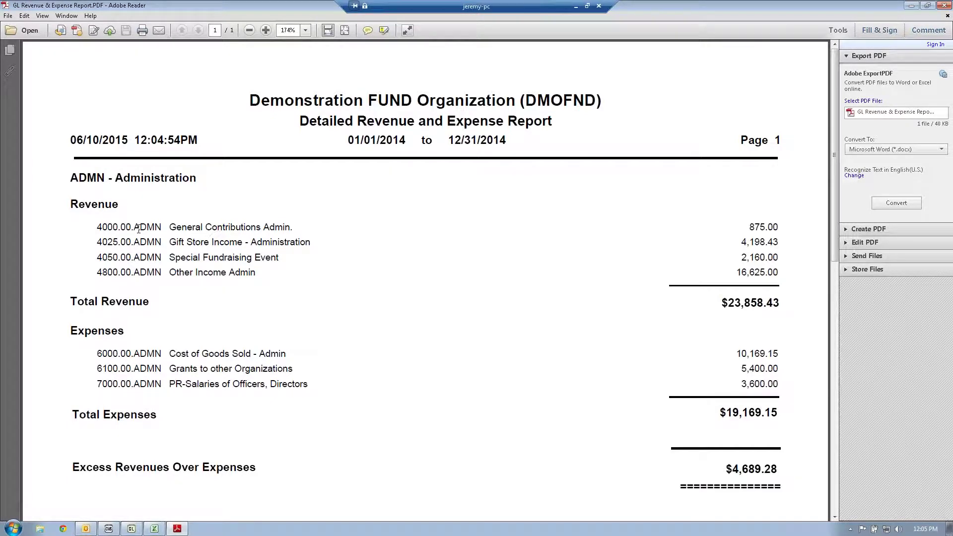
Examine the revenue account lines and the excess revenues over expenses in the report, and close it.
{"action": "left_click_drag", "start_coordinate": [141, 227], "coordinate": [148, 258]}
{"action": "left_click", "coordinate": [160, 258]}
{"action": "double_click", "coordinate": [763, 469]}
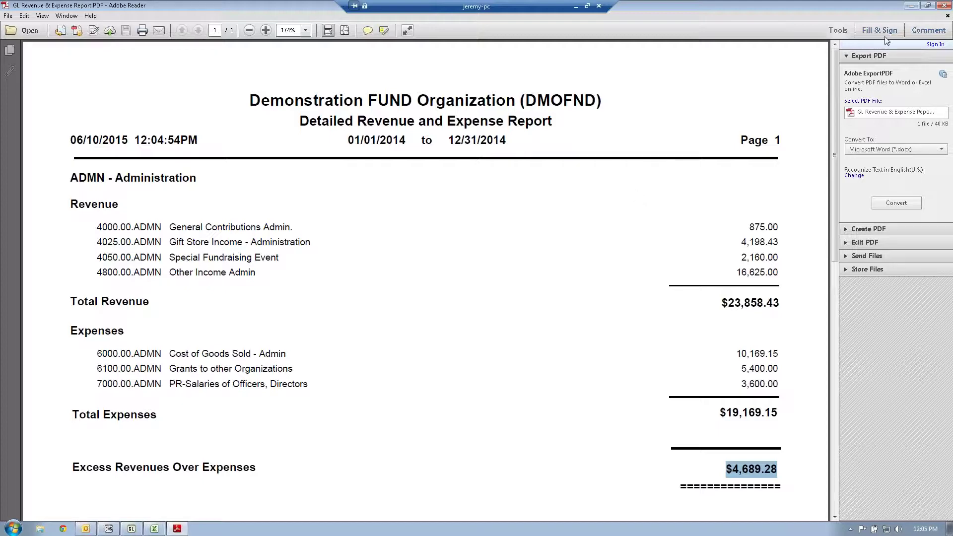
{"action": "left_click", "coordinate": [946, 6]}
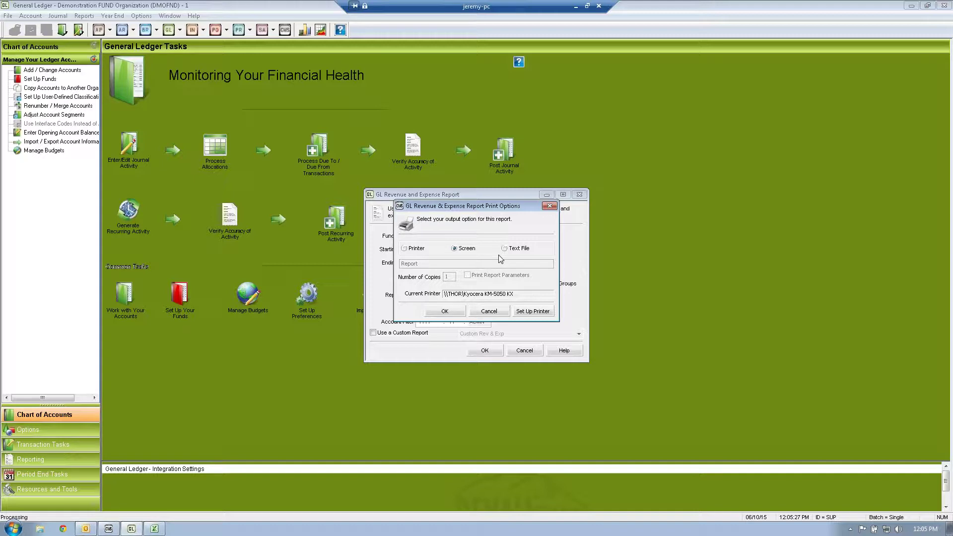
Export the Revenue and Expense report as a Microsoft Excel (*.xls) file named "Rev and Exp".
{"action": "left_click", "coordinate": [504, 248]}
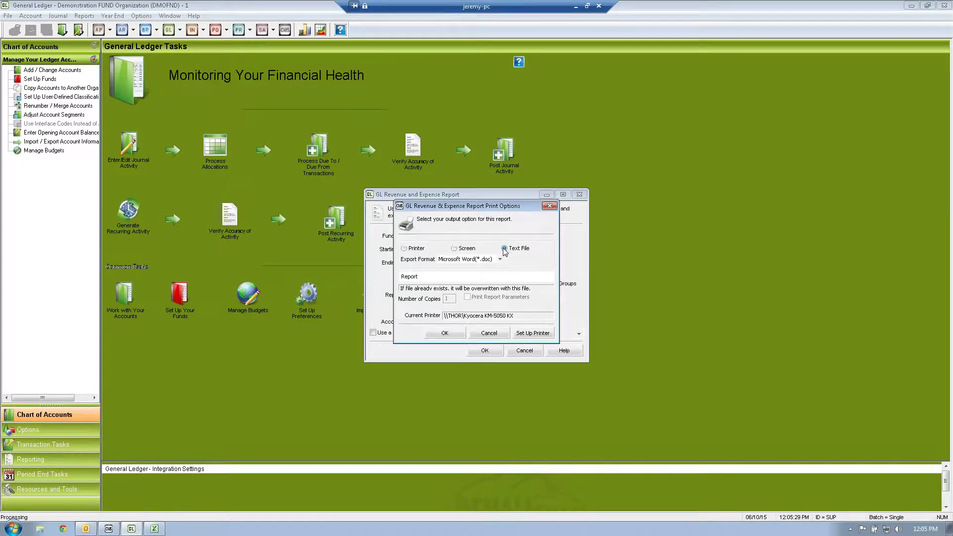
{"action": "left_click", "coordinate": [431, 278]}
{"action": "left_click", "coordinate": [501, 261]}
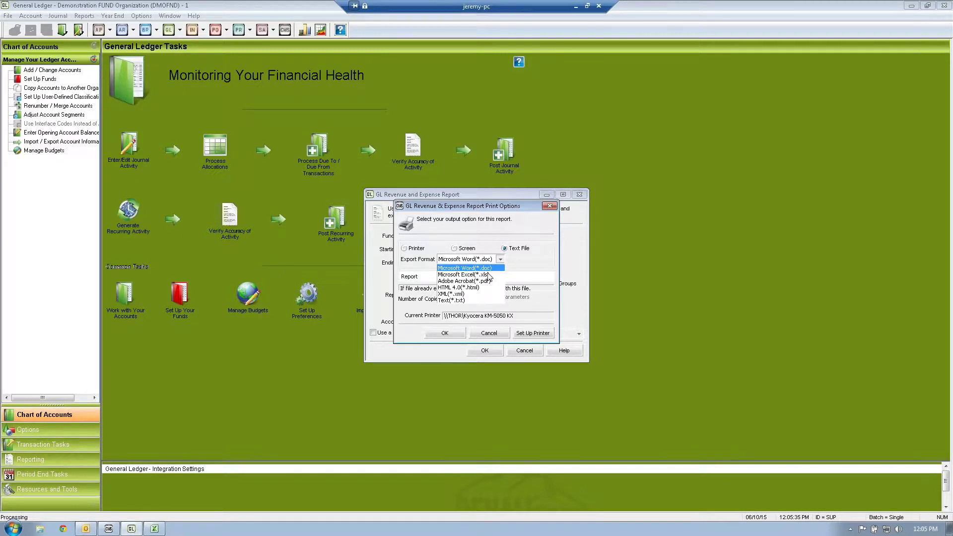
{"action": "left_click", "coordinate": [488, 275]}
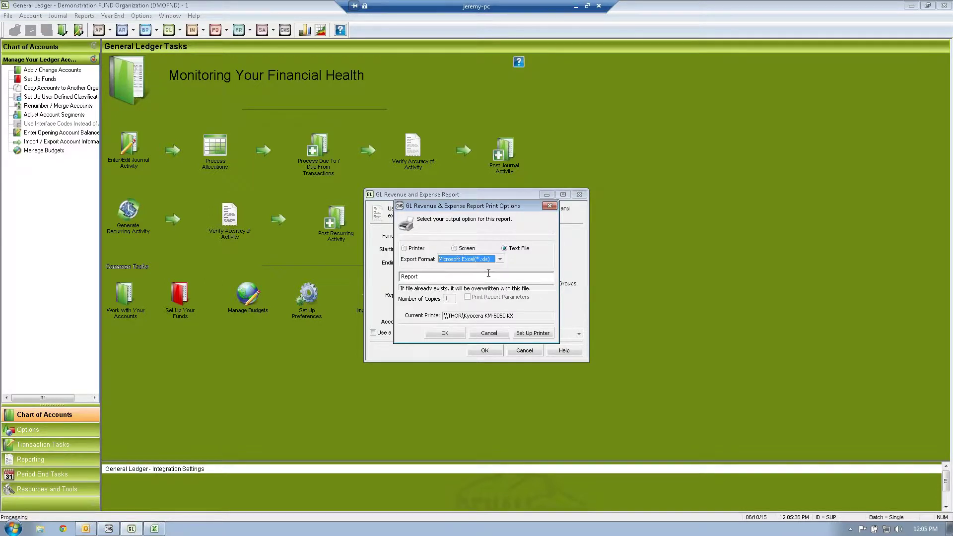
{"action": "double_click", "coordinate": [452, 277]}
{"action": "type", "text": "Rev a"}
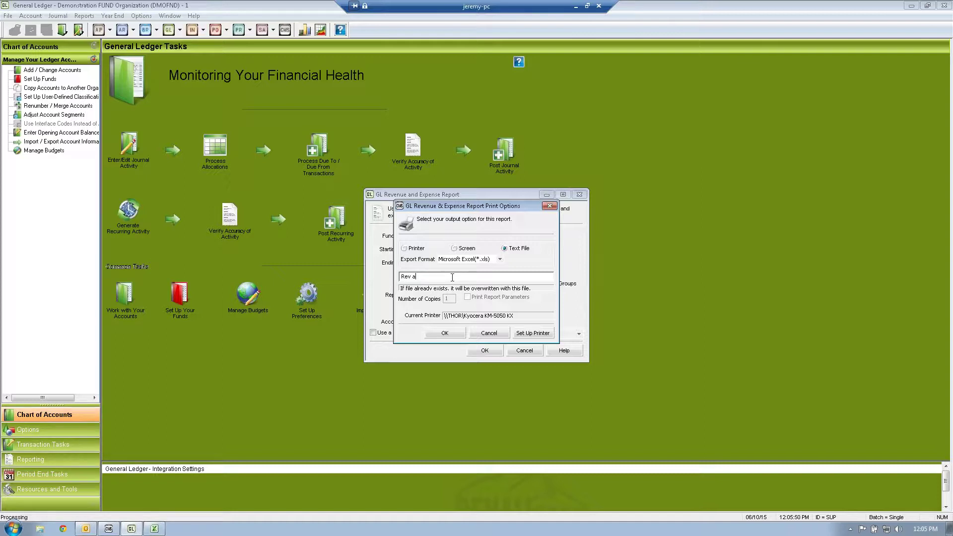
{"action": "type", "text": "nd Expl"}
{"action": "left_click", "coordinate": [458, 338]}
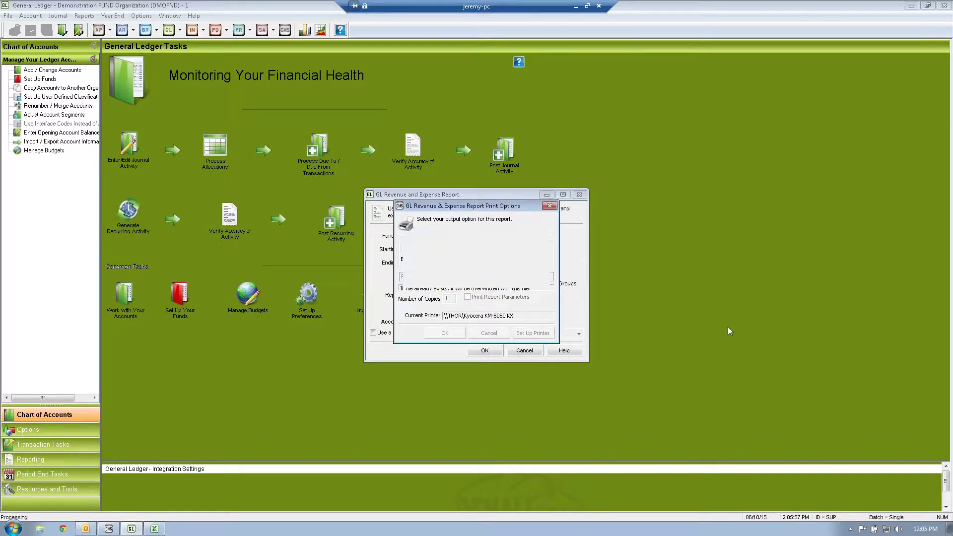
Open the exported "Rev and Exp" workbook from C:\Program Files\Cougar Mountain Software\Denali.
{"action": "left_click", "coordinate": [40, 529]}
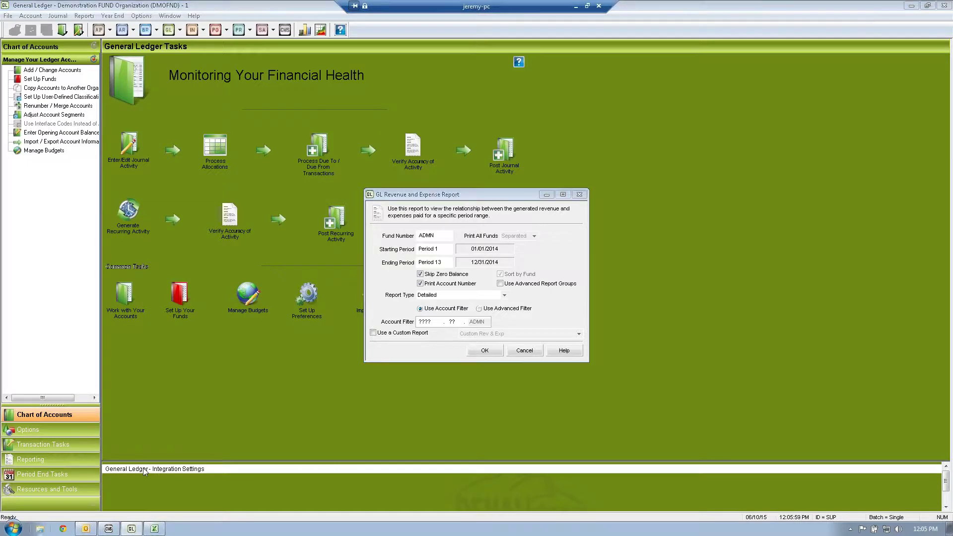
{"action": "left_click", "coordinate": [251, 292]}
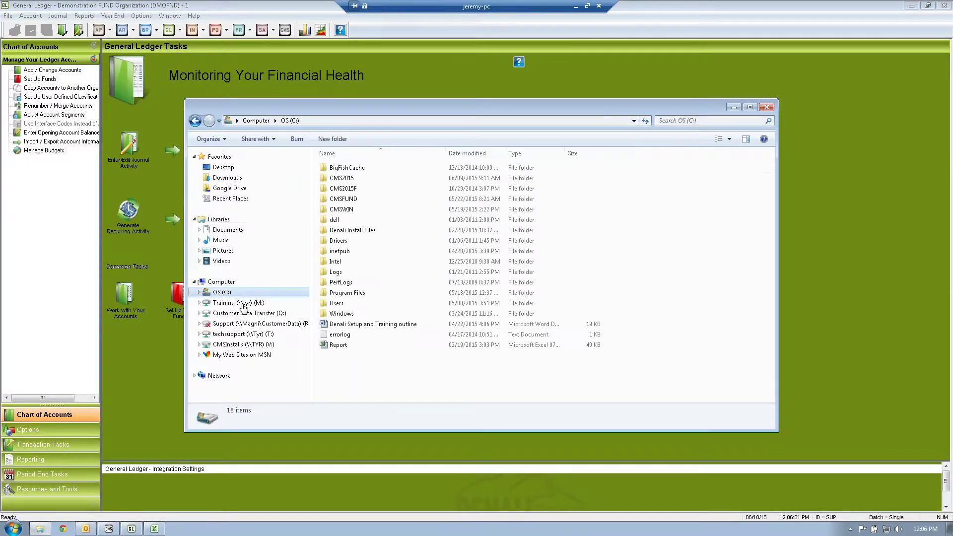
{"action": "double_click", "coordinate": [342, 294]}
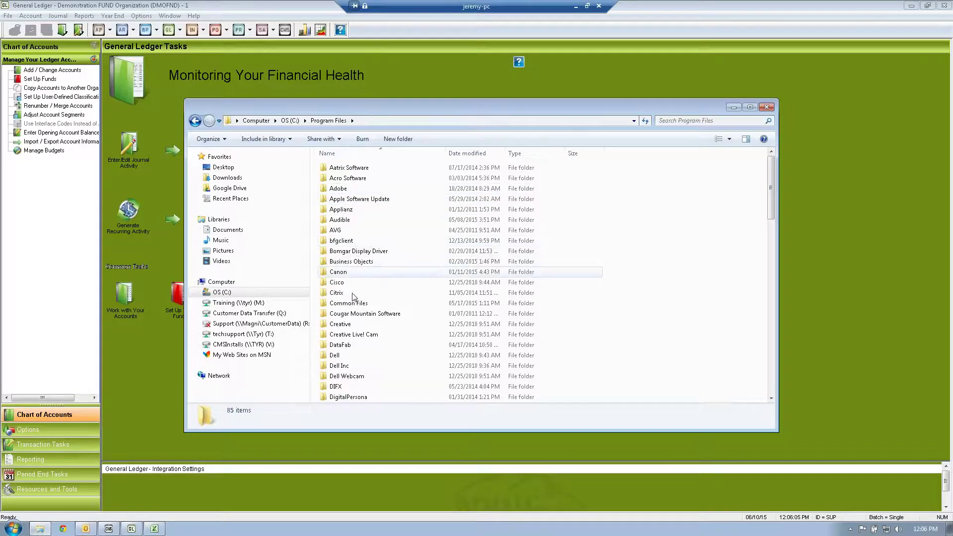
{"action": "double_click", "coordinate": [358, 314]}
{"action": "double_click", "coordinate": [339, 179]}
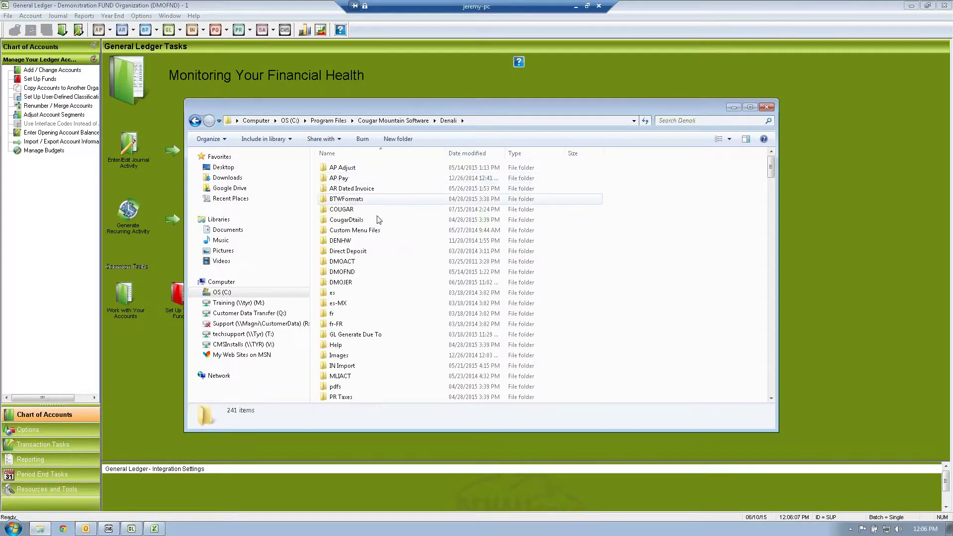
{"action": "left_click_drag", "start_coordinate": [773, 171], "coordinate": [766, 343]}
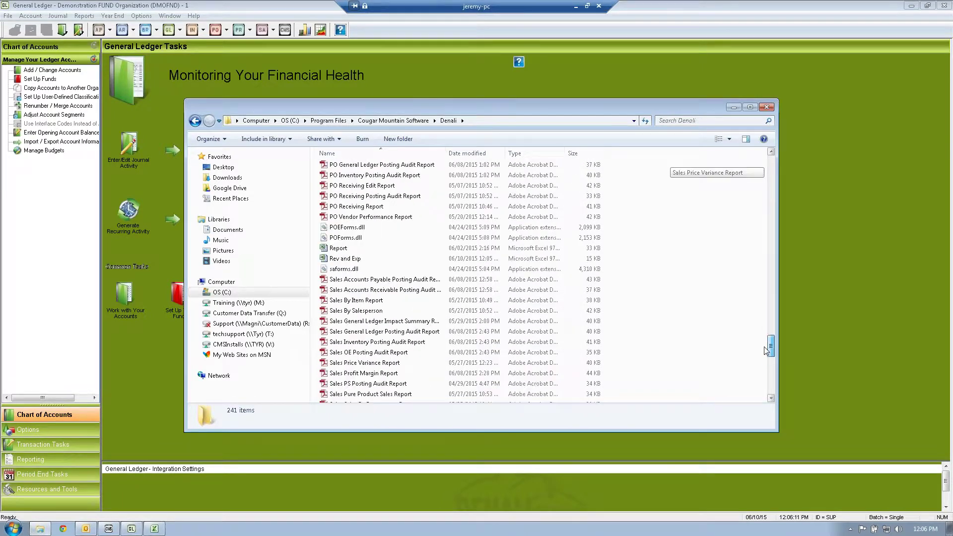
{"action": "left_click", "coordinate": [348, 259]}
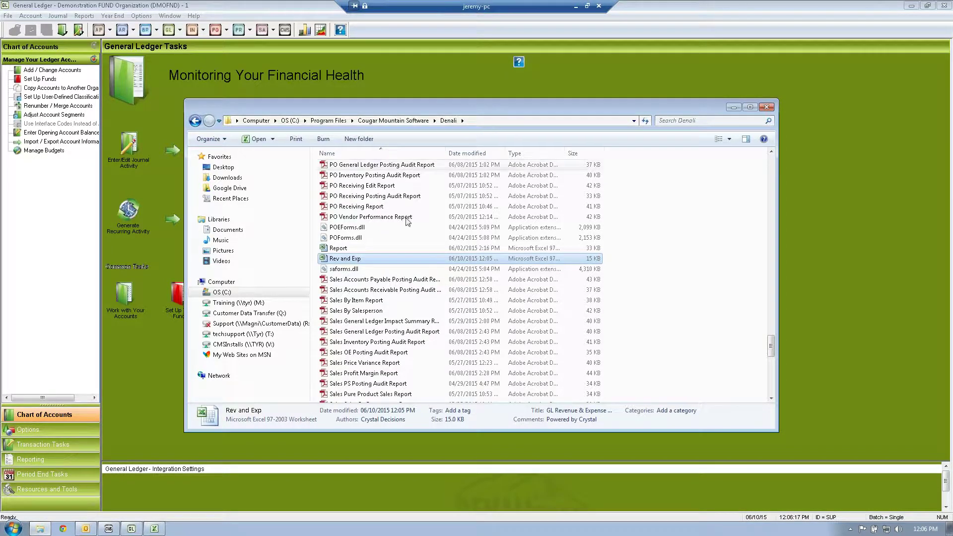
{"action": "double_click", "coordinate": [359, 260]}
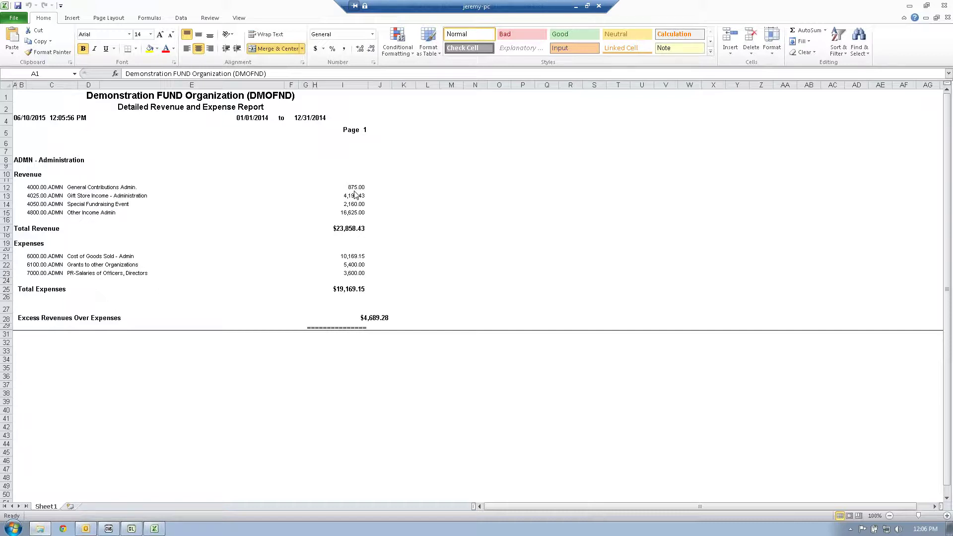
Examine the revenue account and amount cells in the exported report, and close the workbook, its folder and the report dialog.
{"action": "left_click", "coordinate": [79, 187]}
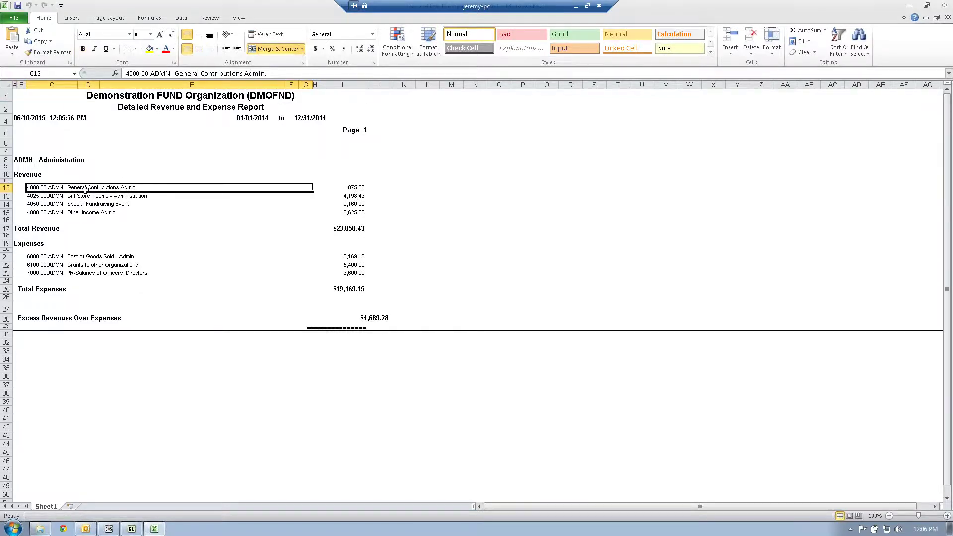
{"action": "left_click", "coordinate": [337, 188]}
{"action": "left_click", "coordinate": [355, 196]}
{"action": "left_click", "coordinate": [358, 205]}
{"action": "left_click", "coordinate": [360, 213]}
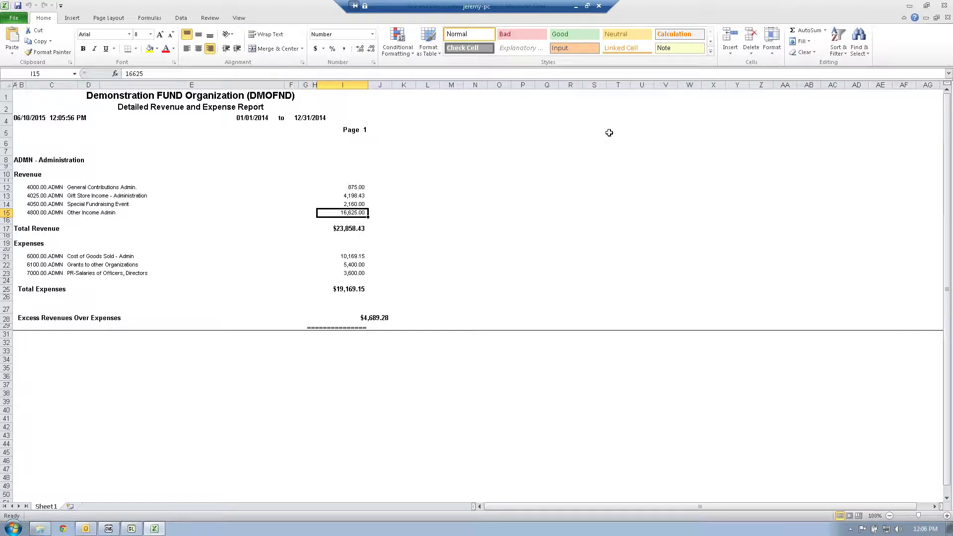
{"action": "left_click", "coordinate": [945, 6]}
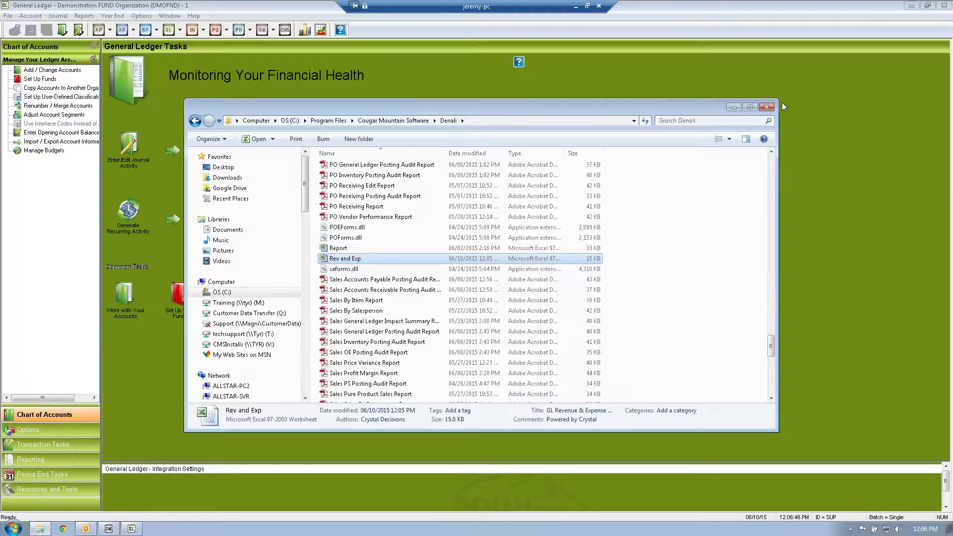
{"action": "left_click", "coordinate": [767, 107]}
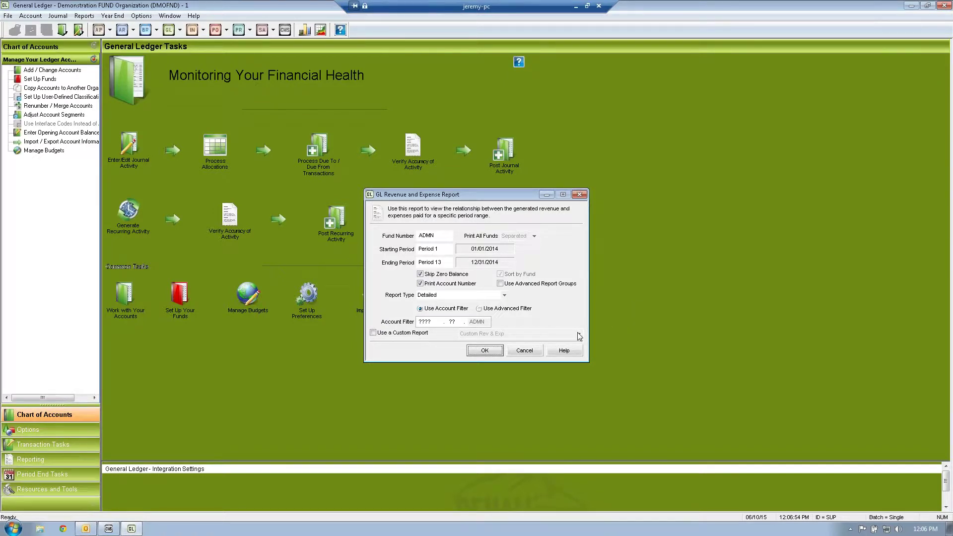
{"action": "left_click", "coordinate": [533, 352]}
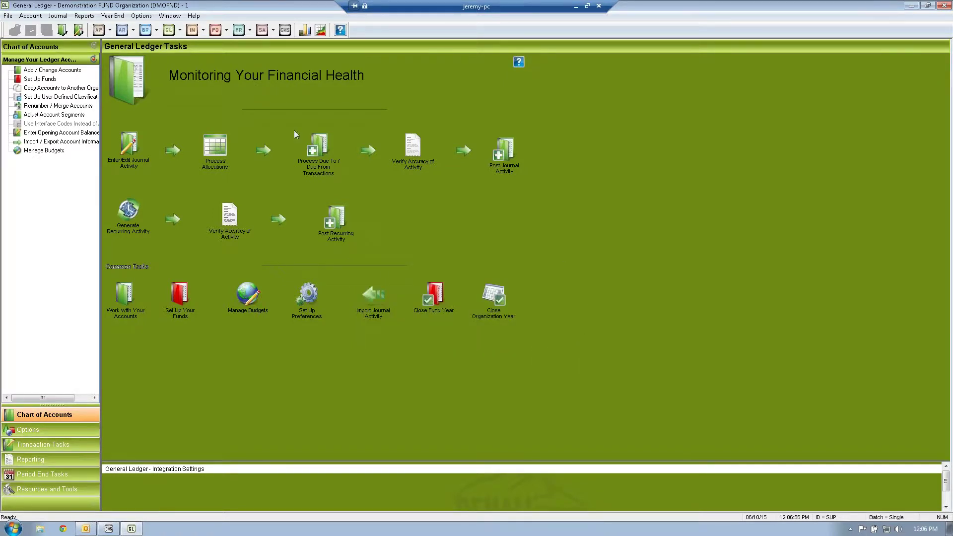
Start a General Ledger Spreadsheet Export for fund ADMN with the starting account set to 4.
{"action": "left_click", "coordinate": [84, 15]}
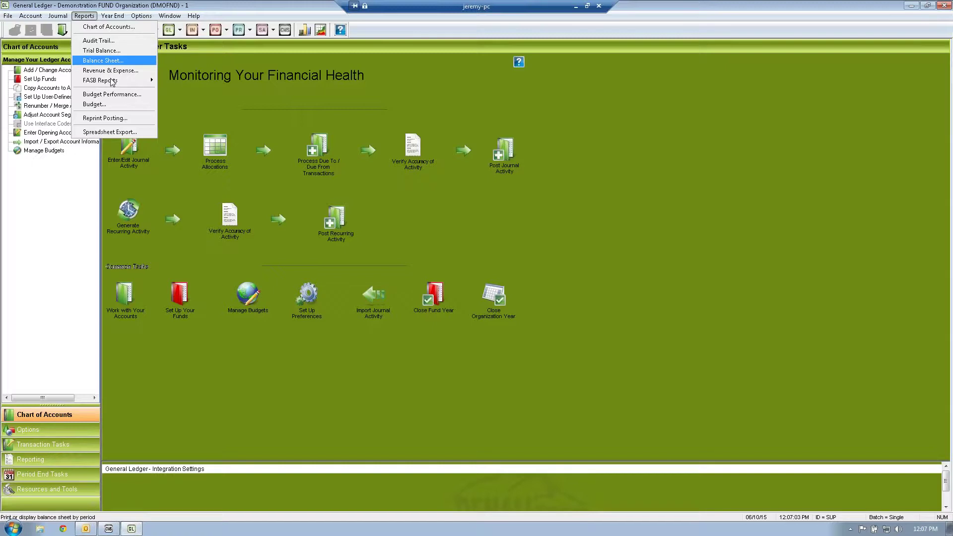
{"action": "left_click", "coordinate": [110, 132]}
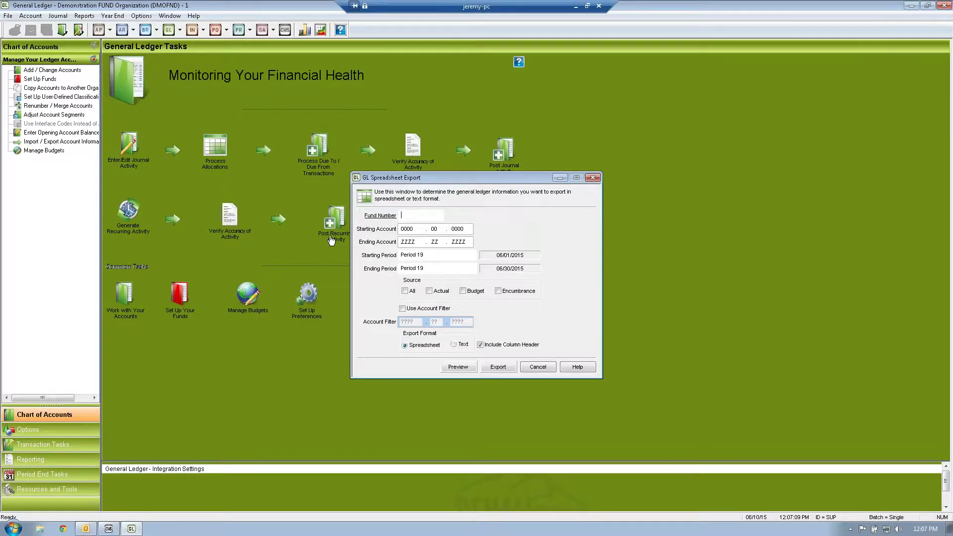
{"action": "double_click", "coordinate": [412, 217]}
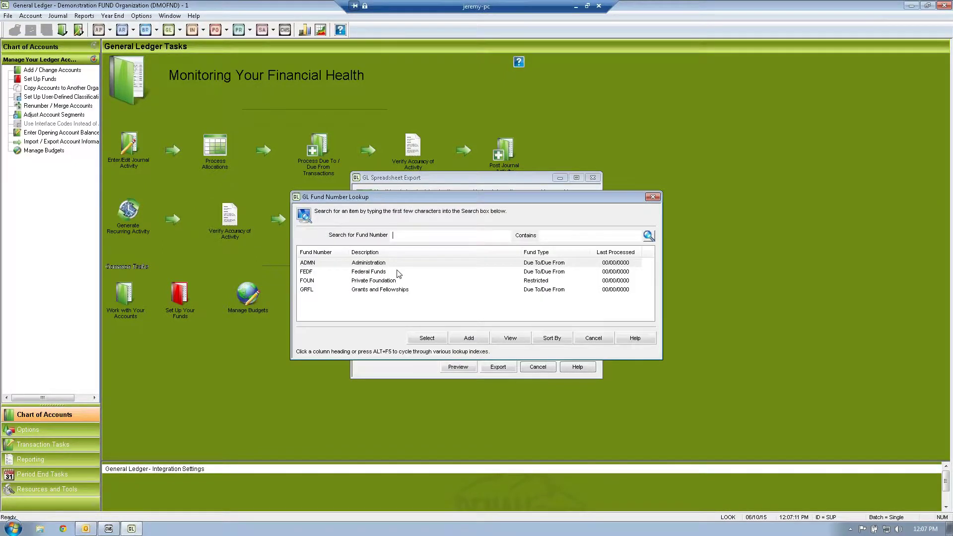
{"action": "double_click", "coordinate": [383, 264]}
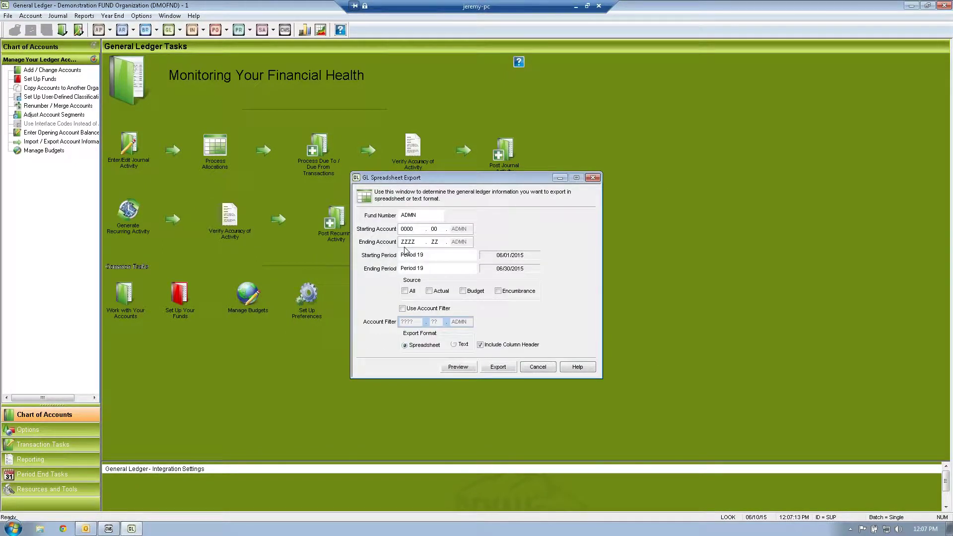
{"action": "left_click", "coordinate": [406, 229]}
{"action": "type", "text": "4"}
{"action": "key", "text": "Tab"}
{"action": "key", "text": "Tab"}
Export the Actual figures for Period 1 through Period 13 in spreadsheet format.
{"action": "left_click", "coordinate": [428, 254]}
{"action": "type", "text": "1"}
{"action": "key", "text": "Tab"}
{"action": "type", "text": "13"}
{"action": "key", "text": "Tab"}
{"action": "left_click", "coordinate": [429, 291]}
{"action": "left_click", "coordinate": [499, 366]}
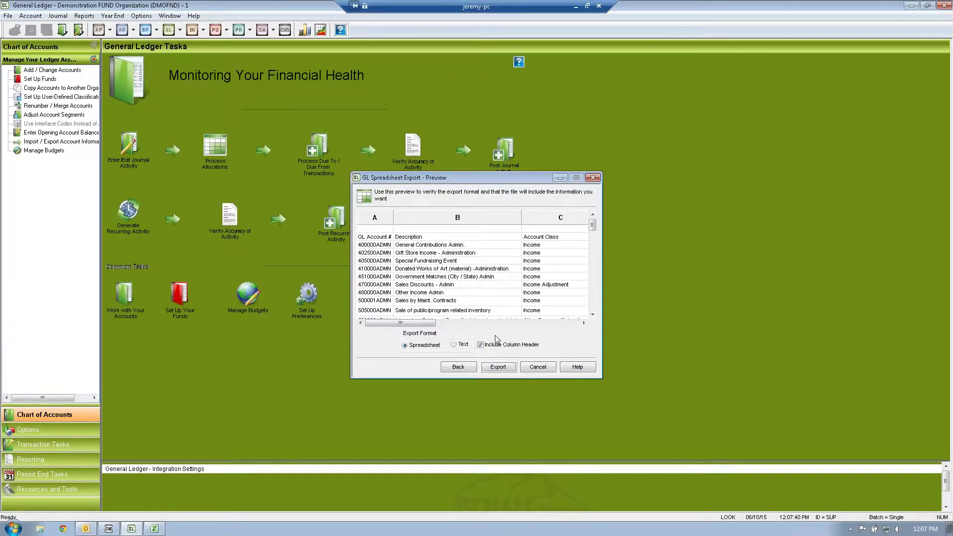
Switch to the exported workbook in Excel, maximize it and examine the account descriptions and period amounts down the sheet.
{"action": "left_click", "coordinate": [155, 529]}
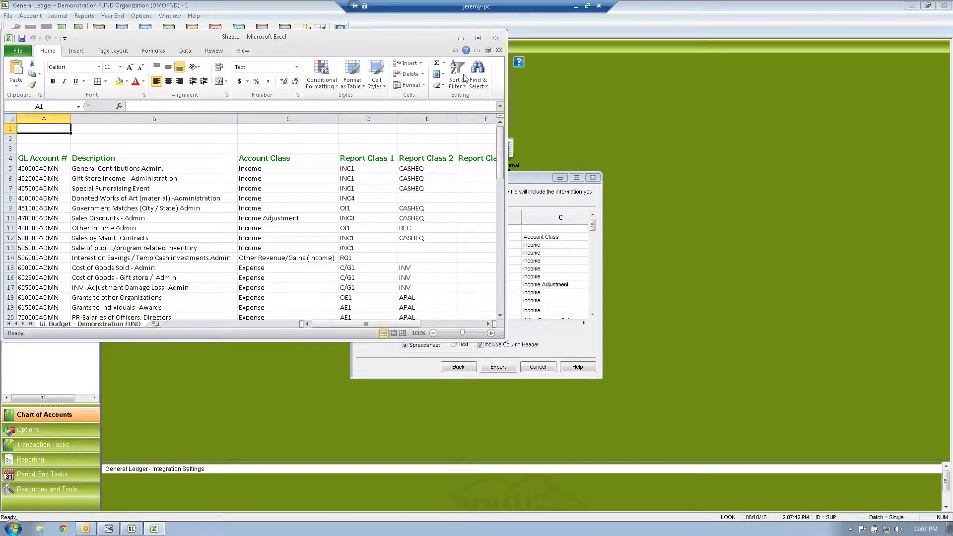
{"action": "left_click", "coordinate": [478, 38]}
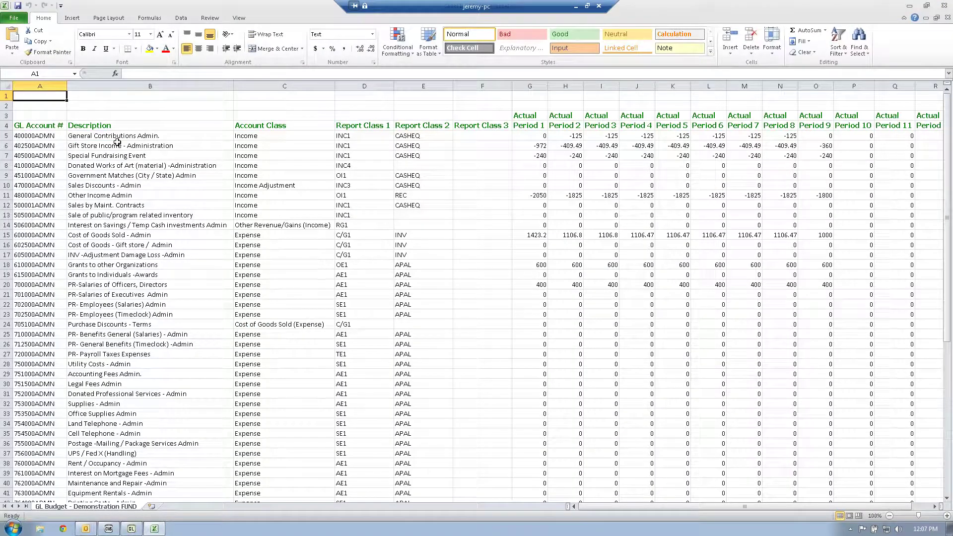
{"action": "left_click", "coordinate": [118, 136]}
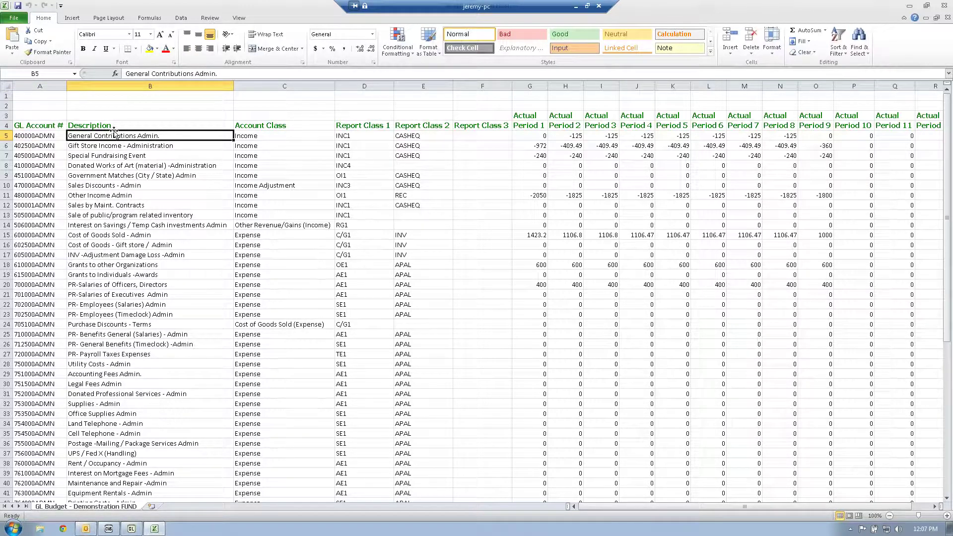
{"action": "left_click", "coordinate": [114, 128]}
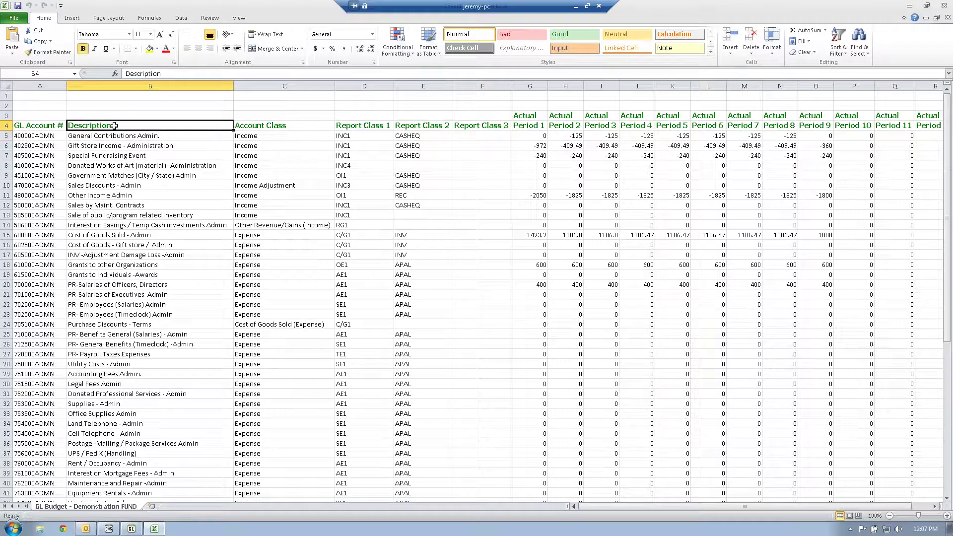
{"action": "left_click", "coordinate": [115, 135]}
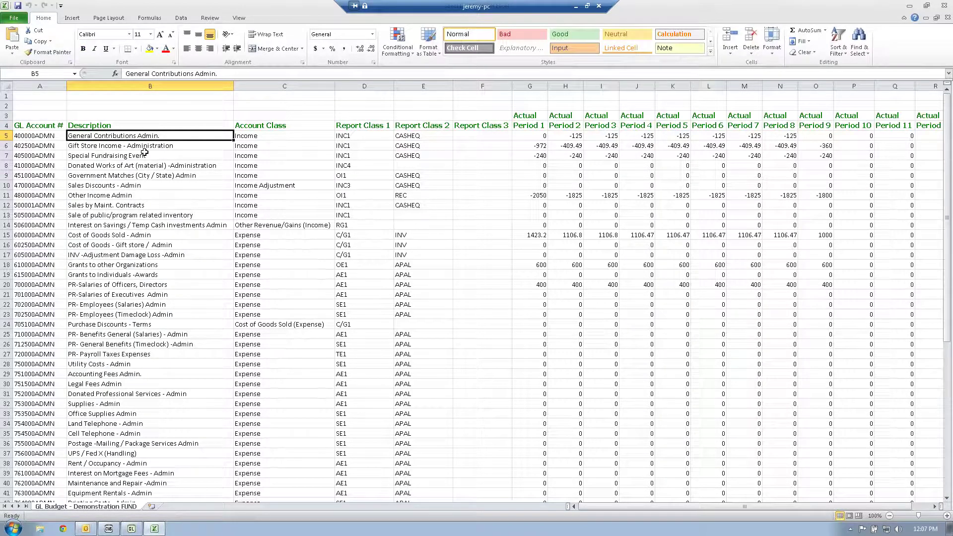
{"action": "scroll", "coordinate": [149, 174], "scroll_direction": "down", "scroll_amount": 7}
{"action": "scroll", "coordinate": [151, 186], "scroll_direction": "down", "scroll_amount": 2}
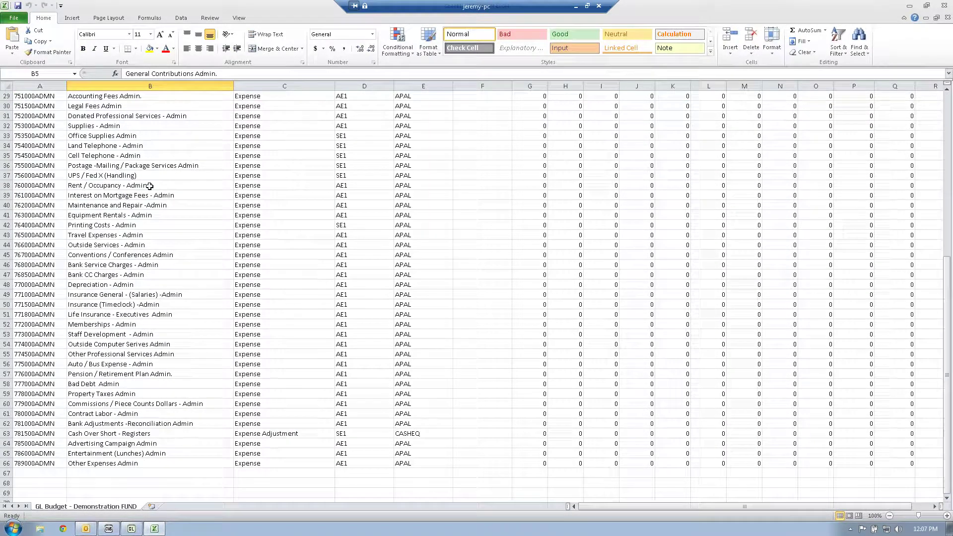
Examine the Period 1 through Period 9 actual amounts for the Gift Store Income and Special Fundraising Event accounts.
{"action": "scroll", "coordinate": [149, 224], "scroll_direction": "up", "scroll_amount": 3}
{"action": "scroll", "coordinate": [149, 223], "scroll_direction": "up", "scroll_amount": 7}
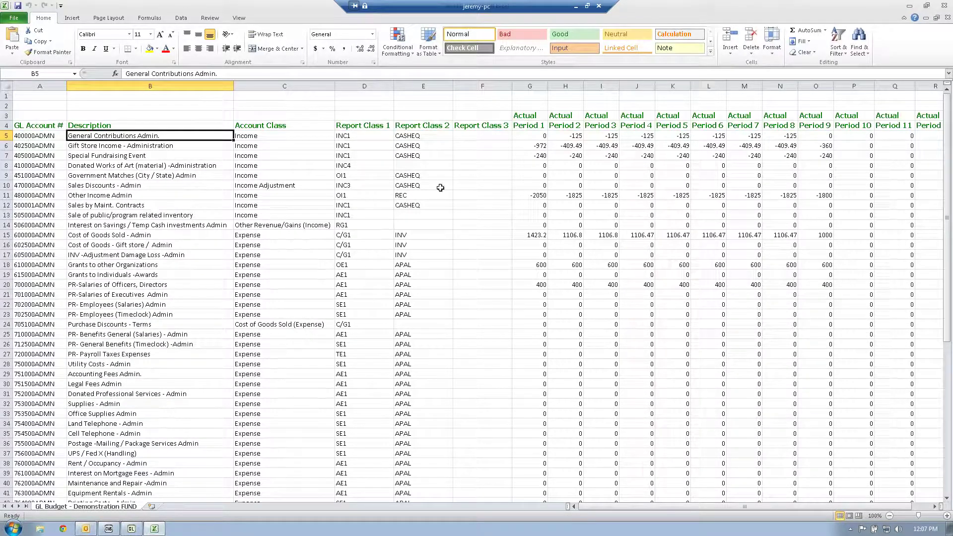
{"action": "left_click", "coordinate": [532, 149]}
{"action": "left_click", "coordinate": [562, 144]}
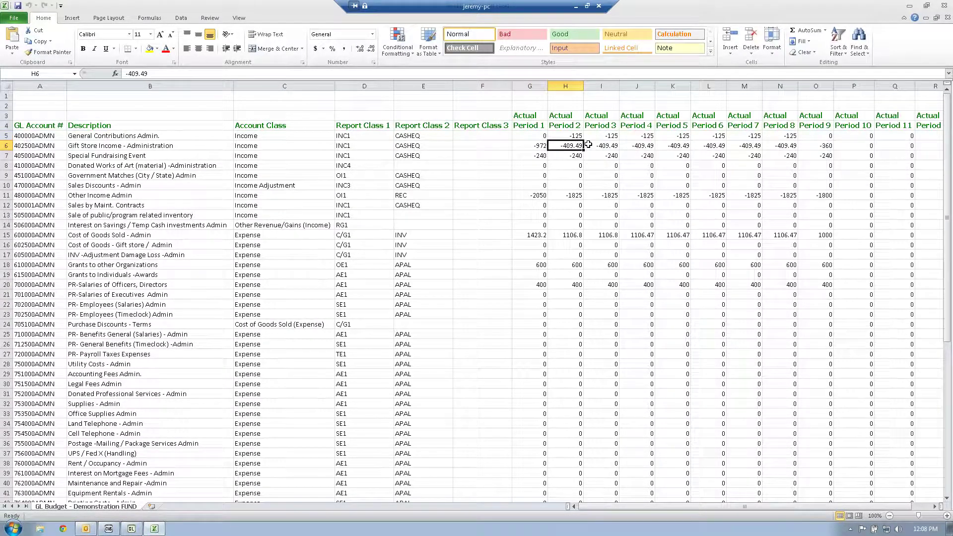
{"action": "left_click", "coordinate": [606, 146]}
{"action": "left_click", "coordinate": [642, 146]}
{"action": "left_click", "coordinate": [670, 147]}
{"action": "left_click", "coordinate": [707, 148]}
{"action": "left_click", "coordinate": [748, 148]}
{"action": "left_click", "coordinate": [782, 147]}
{"action": "left_click", "coordinate": [824, 147]}
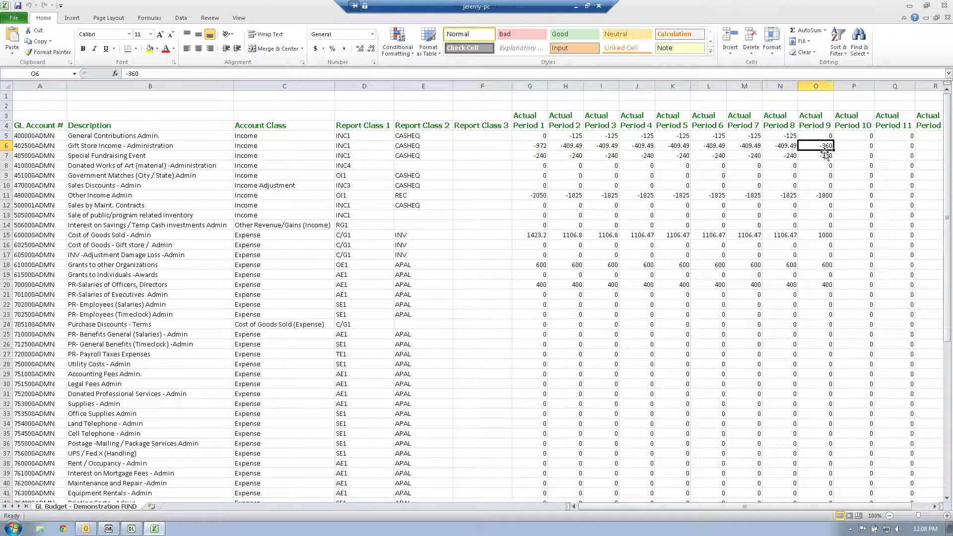
{"action": "left_click", "coordinate": [824, 156]}
{"action": "left_click", "coordinate": [785, 158]}
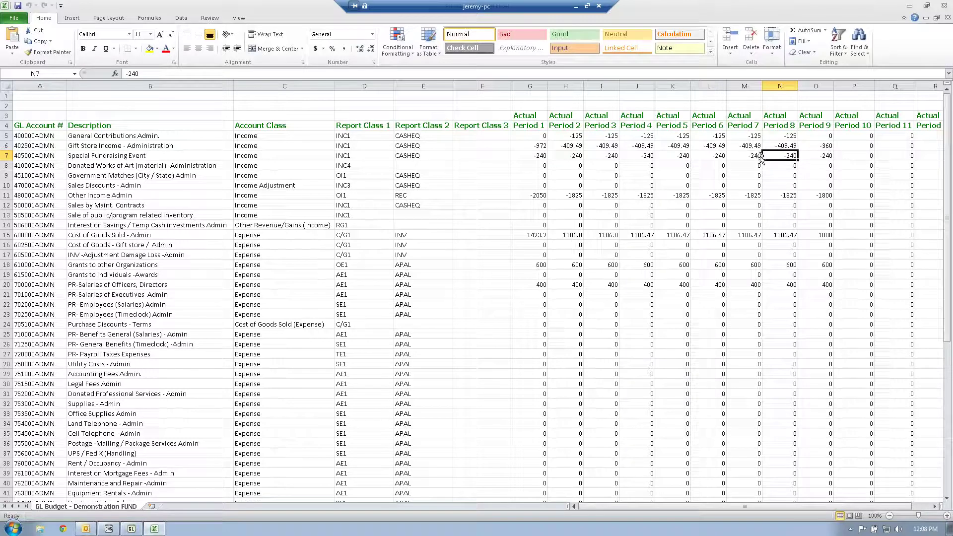
{"action": "left_click", "coordinate": [707, 157]}
{"action": "left_click", "coordinate": [682, 158]}
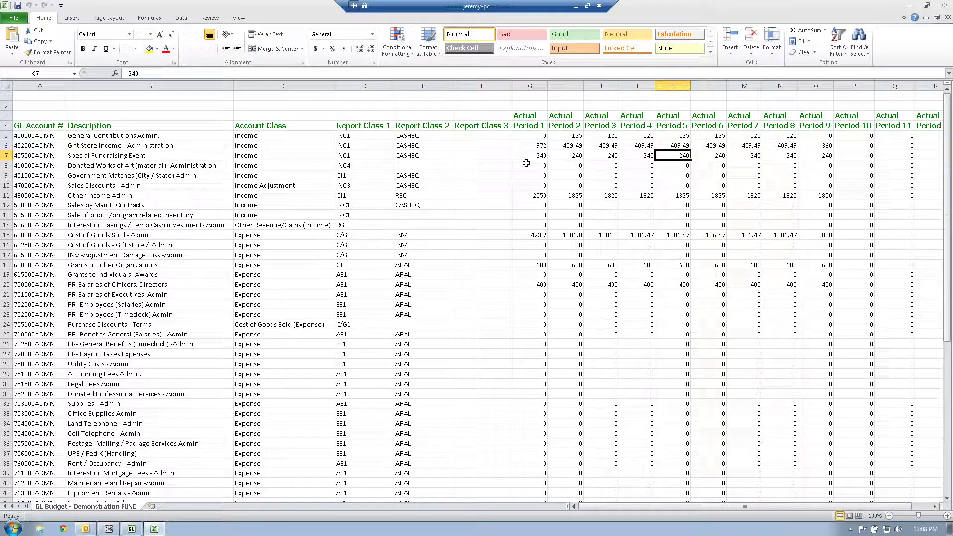
Examine the Report Class 1 codes of the income and cost of goods accounts.
{"action": "left_click", "coordinate": [361, 137]}
{"action": "left_click", "coordinate": [362, 146]}
{"action": "left_click", "coordinate": [362, 155]}
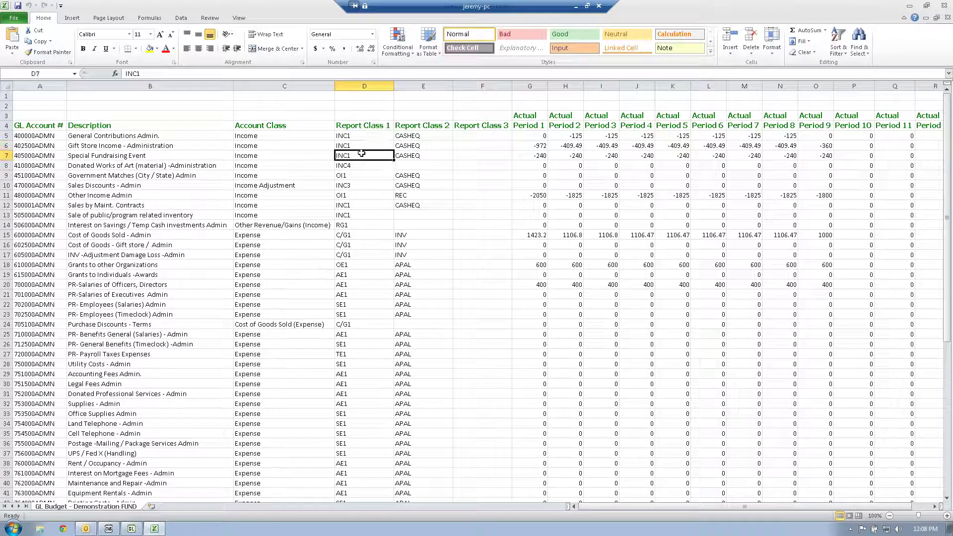
{"action": "left_click", "coordinate": [361, 166]}
{"action": "left_click", "coordinate": [361, 177]}
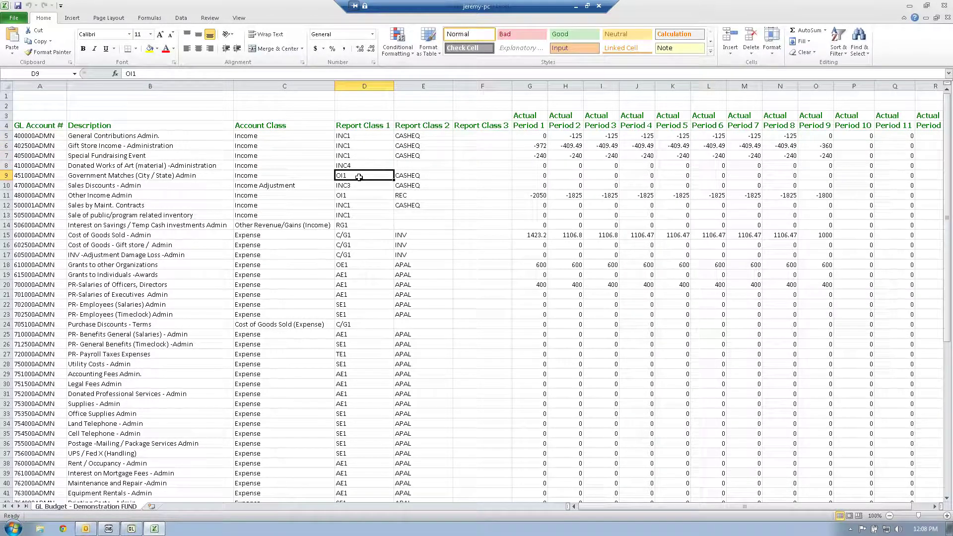
{"action": "left_click", "coordinate": [359, 186]}
{"action": "left_click", "coordinate": [358, 196]}
{"action": "left_click", "coordinate": [358, 207]}
{"action": "left_click", "coordinate": [357, 215]}
{"action": "left_click", "coordinate": [356, 227]}
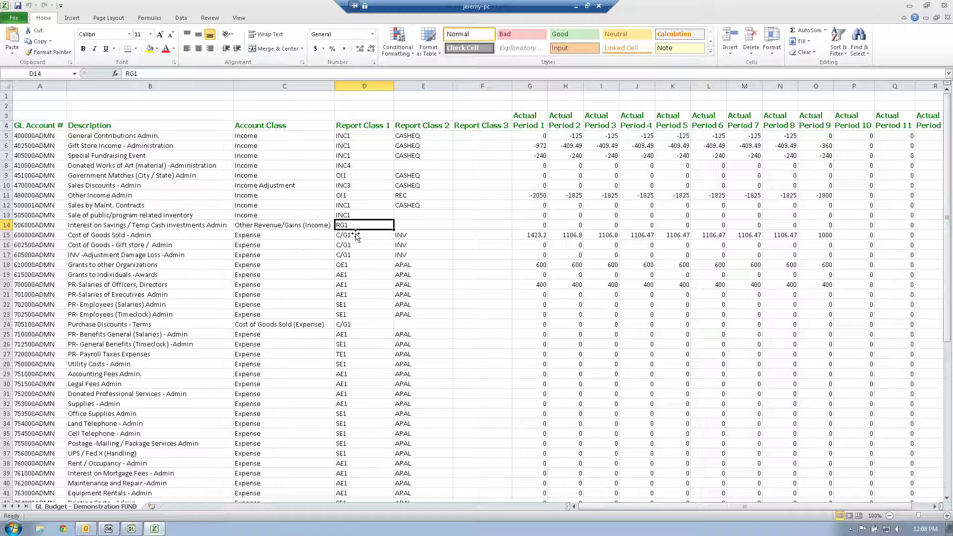
{"action": "left_click", "coordinate": [356, 236]}
{"action": "left_click", "coordinate": [358, 245]}
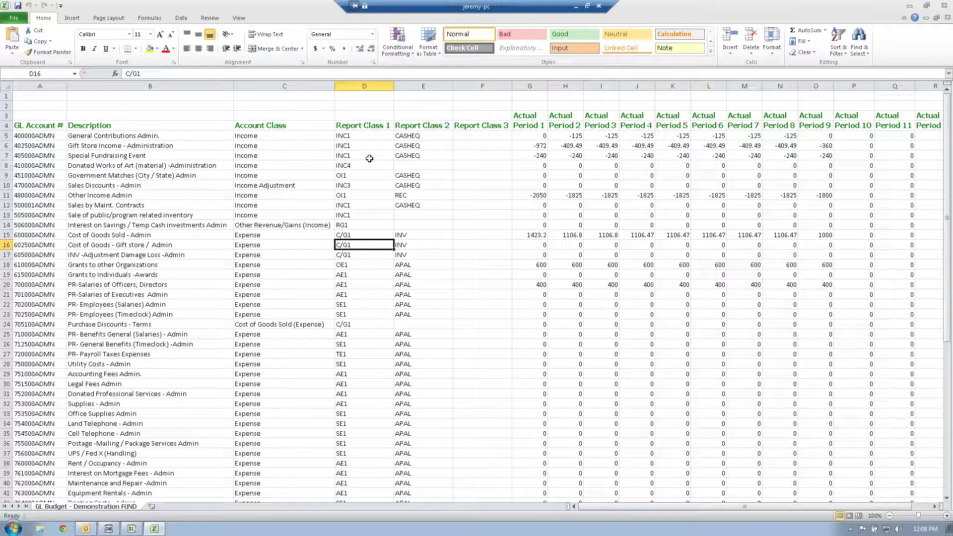
{"action": "left_click", "coordinate": [363, 138]}
{"action": "left_click", "coordinate": [363, 146]}
{"action": "left_click", "coordinate": [362, 155]}
{"action": "left_click", "coordinate": [357, 165]}
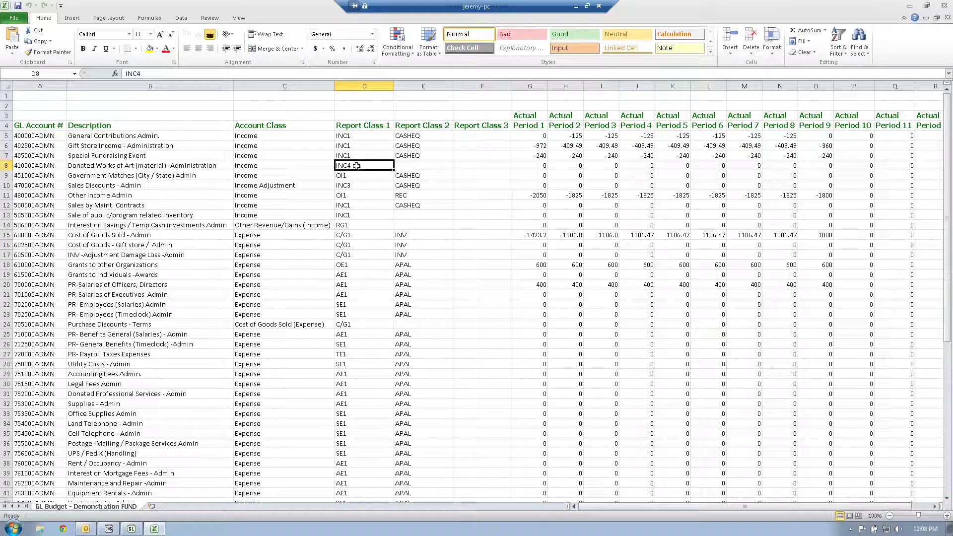
{"action": "left_click", "coordinate": [357, 175]}
{"action": "left_click", "coordinate": [358, 186]}
{"action": "left_click", "coordinate": [358, 195]}
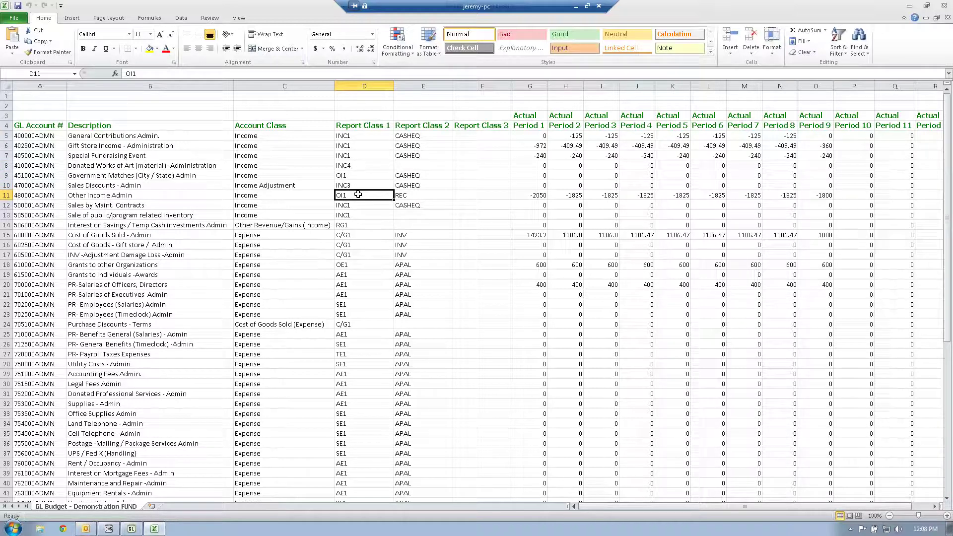
{"action": "left_click", "coordinate": [369, 135]}
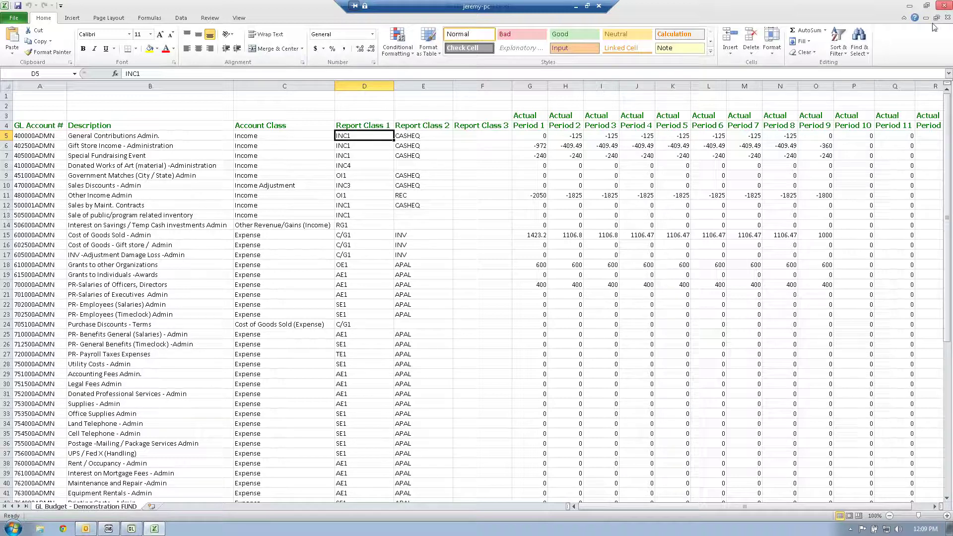
Review the General Contributions Admin. description and classes, and examine the Report Class 2 codes down the income accounts.
{"action": "left_click", "coordinate": [144, 137]}
{"action": "left_click", "coordinate": [279, 139]}
{"action": "left_click", "coordinate": [341, 136]}
{"action": "left_click", "coordinate": [417, 144]}
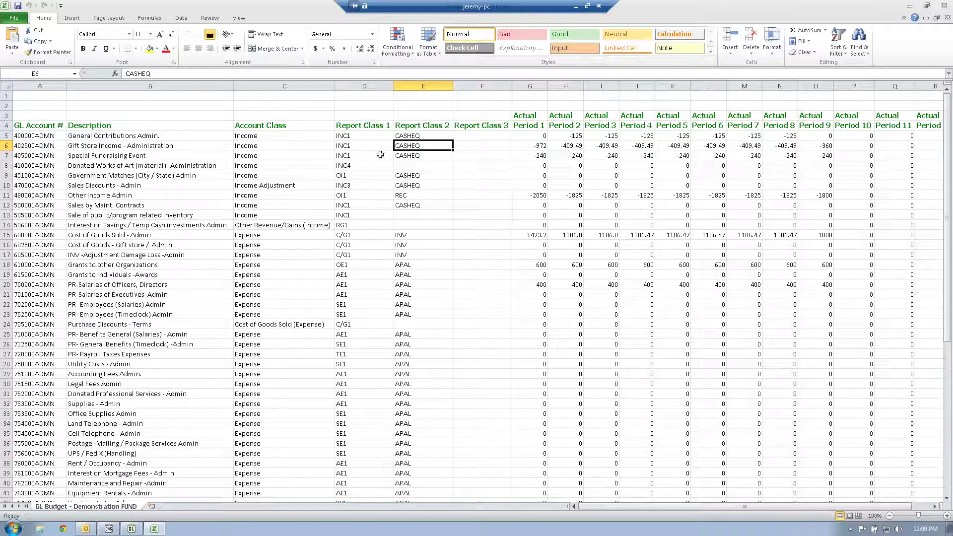
{"action": "left_click", "coordinate": [421, 128]}
{"action": "left_click", "coordinate": [421, 137]}
{"action": "left_click", "coordinate": [422, 146]}
{"action": "left_click", "coordinate": [421, 155]}
{"action": "left_click", "coordinate": [421, 175]}
{"action": "left_click", "coordinate": [421, 186]}
{"action": "left_click", "coordinate": [421, 195]}
{"action": "left_click", "coordinate": [421, 205]}
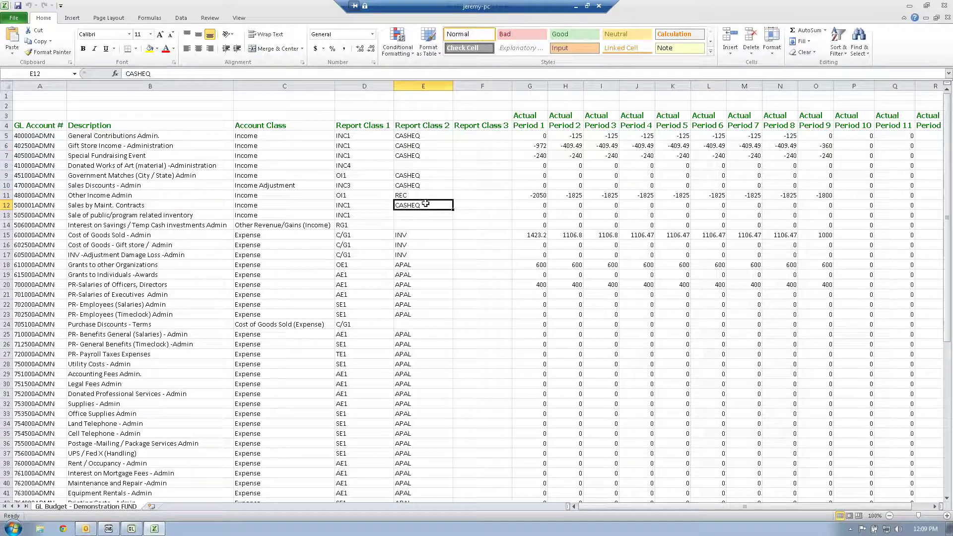
Examine the Report Class 3 column from its header down the income account rows.
{"action": "left_click", "coordinate": [482, 127]}
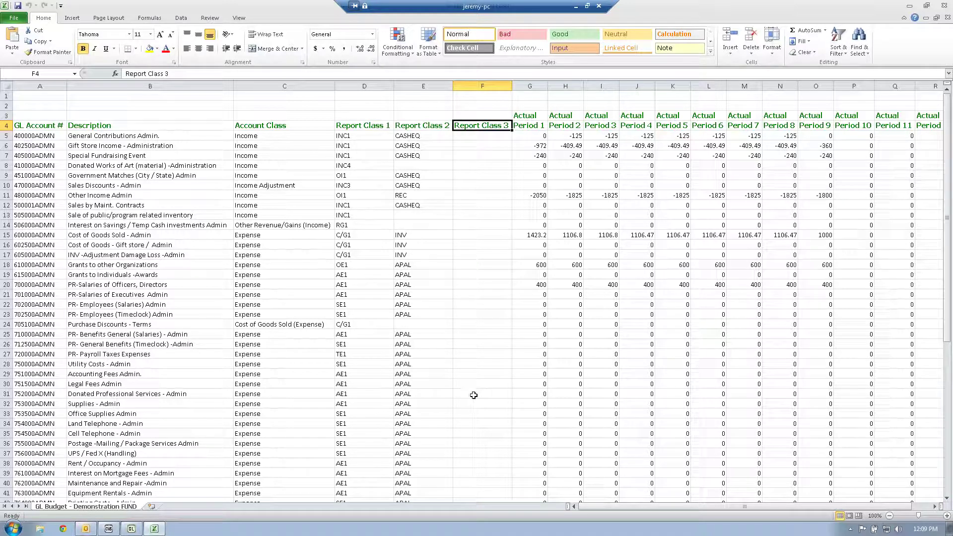
{"action": "left_click", "coordinate": [484, 137]}
{"action": "left_click", "coordinate": [483, 146]}
{"action": "left_click", "coordinate": [481, 156]}
{"action": "left_click", "coordinate": [481, 165]}
{"action": "left_click", "coordinate": [479, 176]}
{"action": "left_click", "coordinate": [480, 186]}
{"action": "left_click", "coordinate": [479, 197]}
{"action": "left_click", "coordinate": [479, 206]}
{"action": "left_click", "coordinate": [475, 217]}
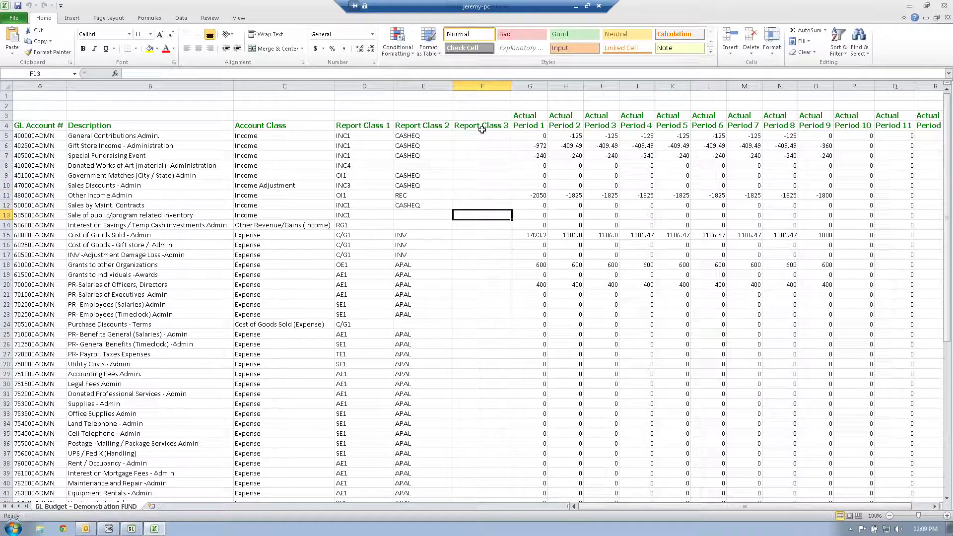
Switch to General Ledger, open the User-Defined Classifications and look up the existing classification codes.
{"action": "left_click", "coordinate": [155, 529]}
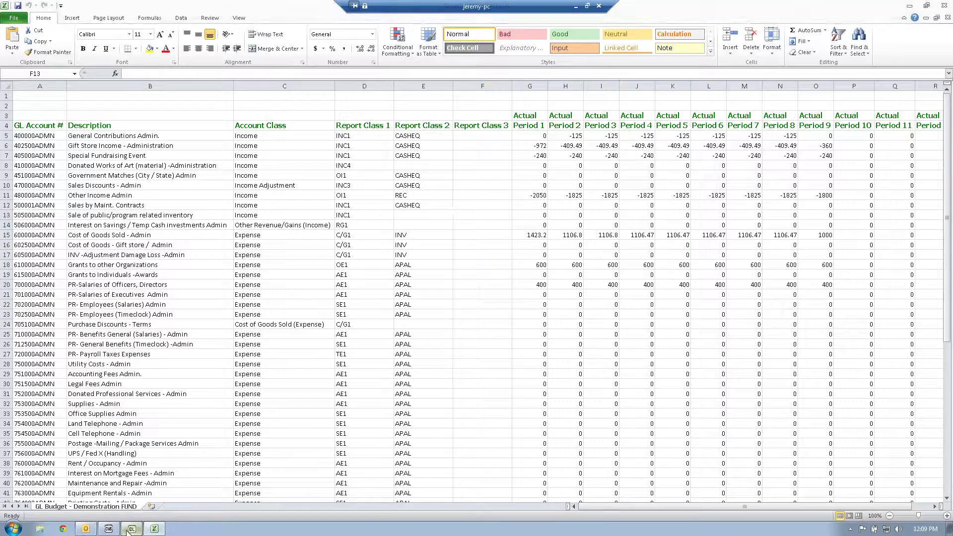
{"action": "left_click", "coordinate": [538, 368]}
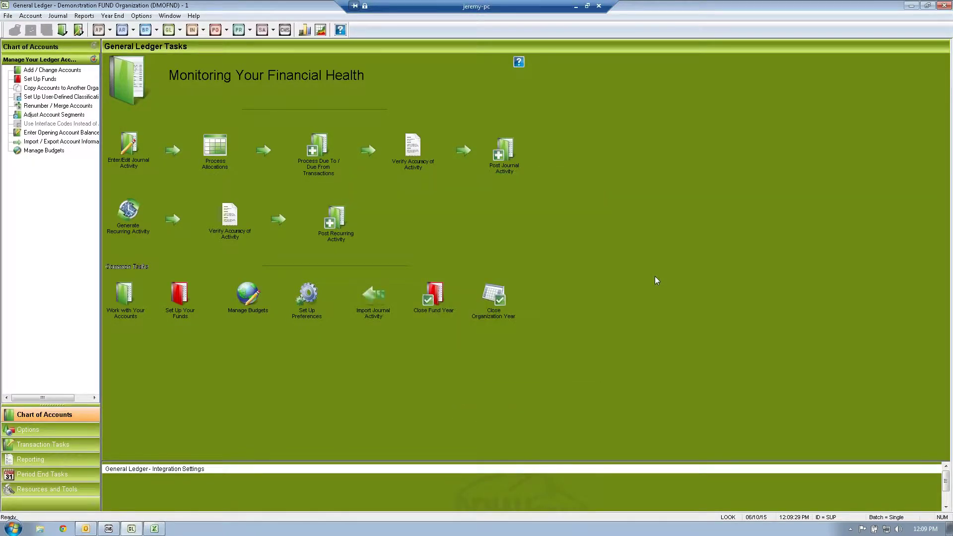
{"action": "left_click", "coordinate": [143, 16]}
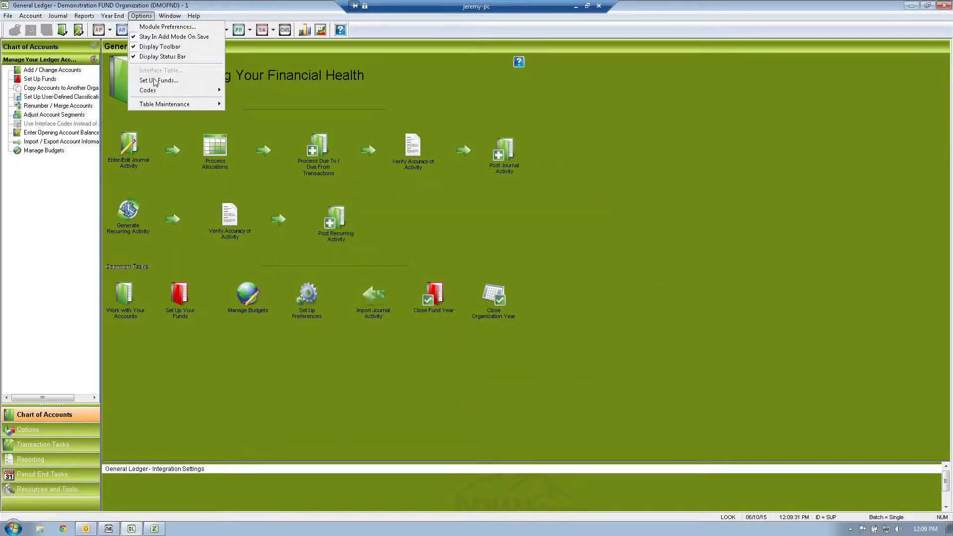
{"action": "mouse_move", "coordinate": [168, 90]}
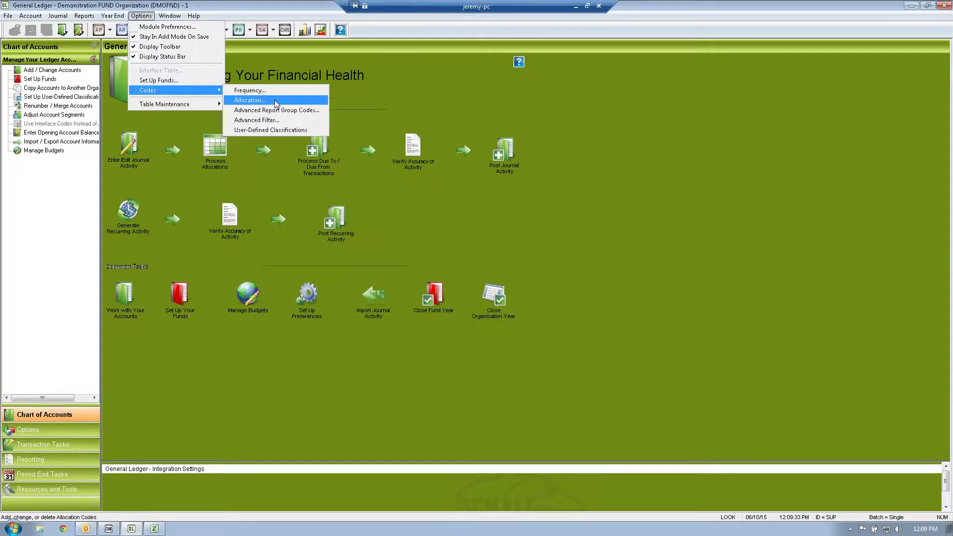
{"action": "left_click", "coordinate": [288, 130]}
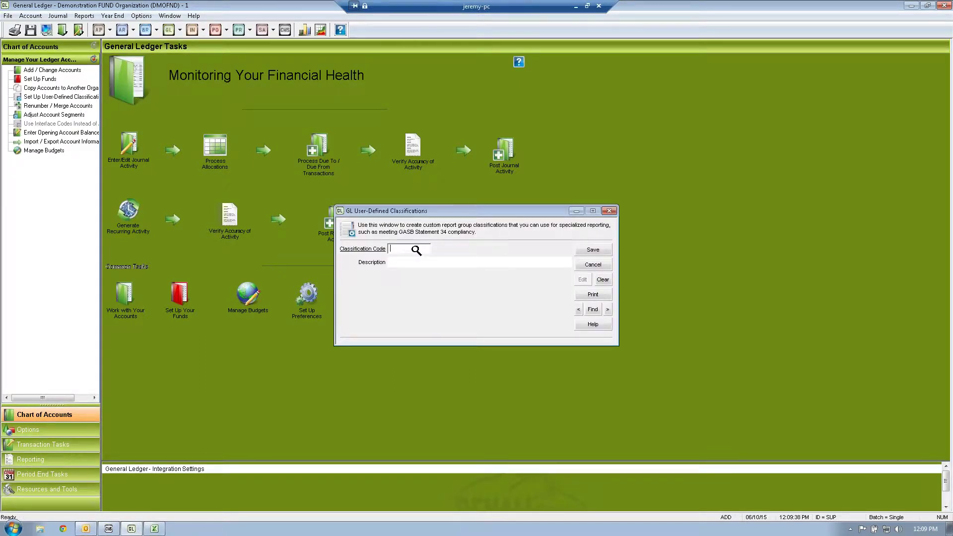
{"action": "left_click", "coordinate": [597, 314]}
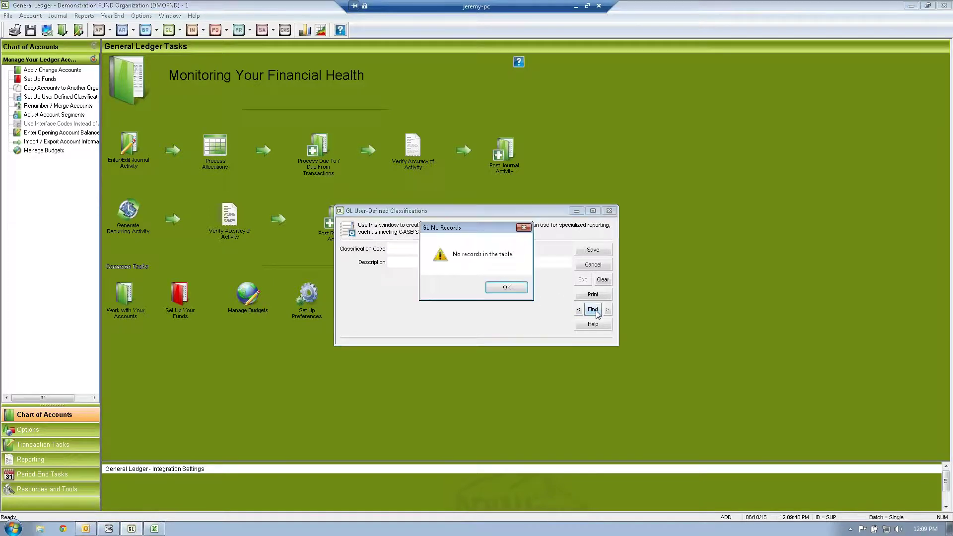
{"action": "left_click", "coordinate": [506, 287]}
{"action": "double_click", "coordinate": [413, 250]}
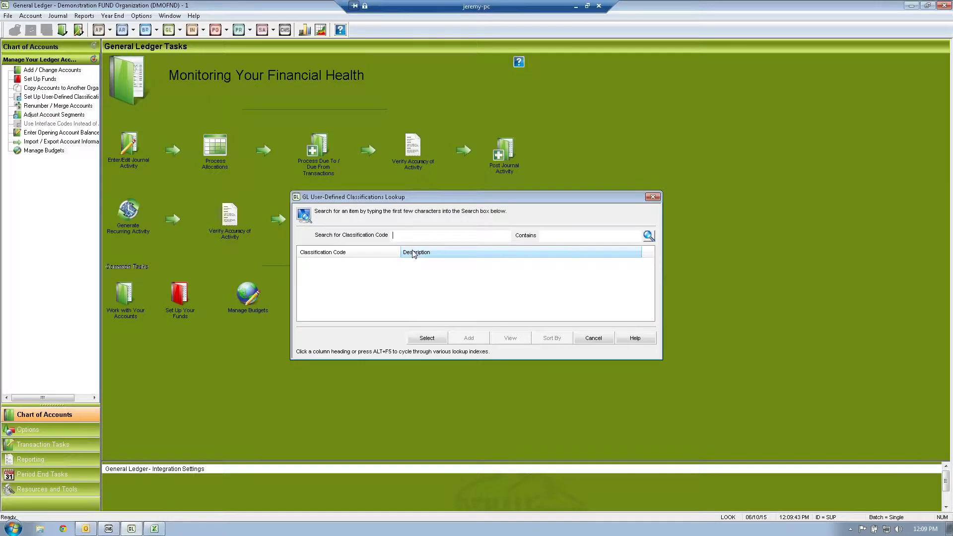
{"action": "left_click", "coordinate": [595, 339]}
Create and save the classification code CUSTGR with the description Custom Report Group, and close the classifications window.
{"action": "type", "text": "CU"}
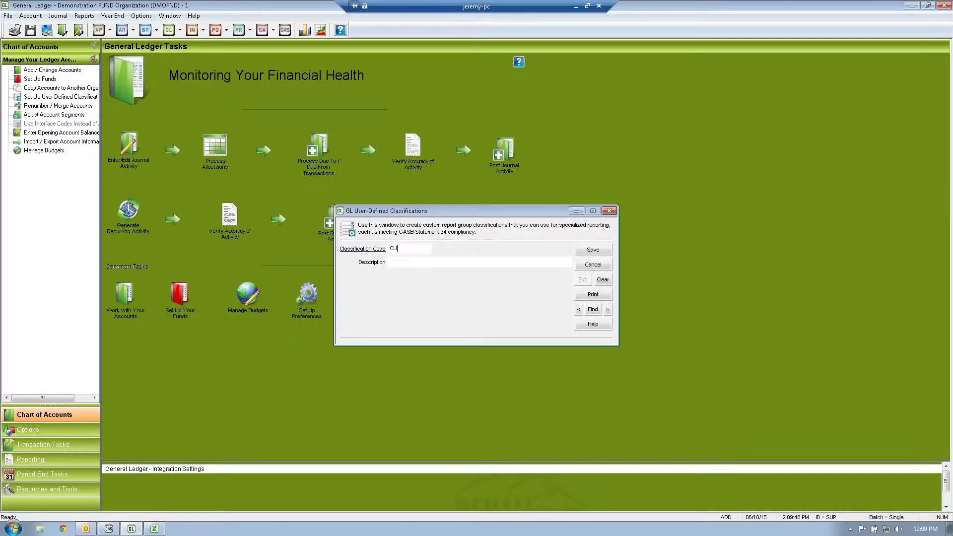
{"action": "type", "text": "STGR"}
{"action": "key", "text": "Tab"}
{"action": "type", "text": "Cu"}
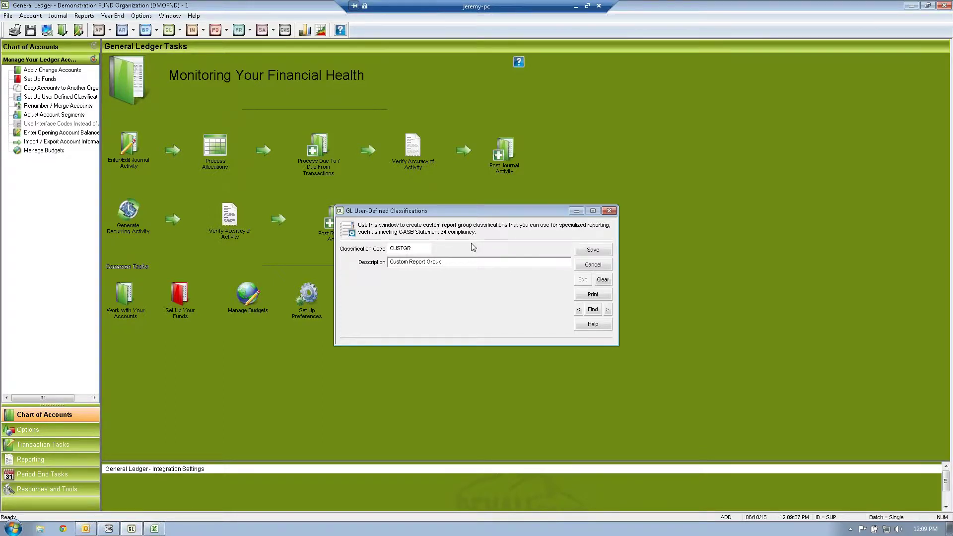
{"action": "left_click", "coordinate": [396, 250]}
{"action": "left_click", "coordinate": [408, 262]}
{"action": "left_click", "coordinate": [593, 250]}
{"action": "left_click", "coordinate": [593, 265]}
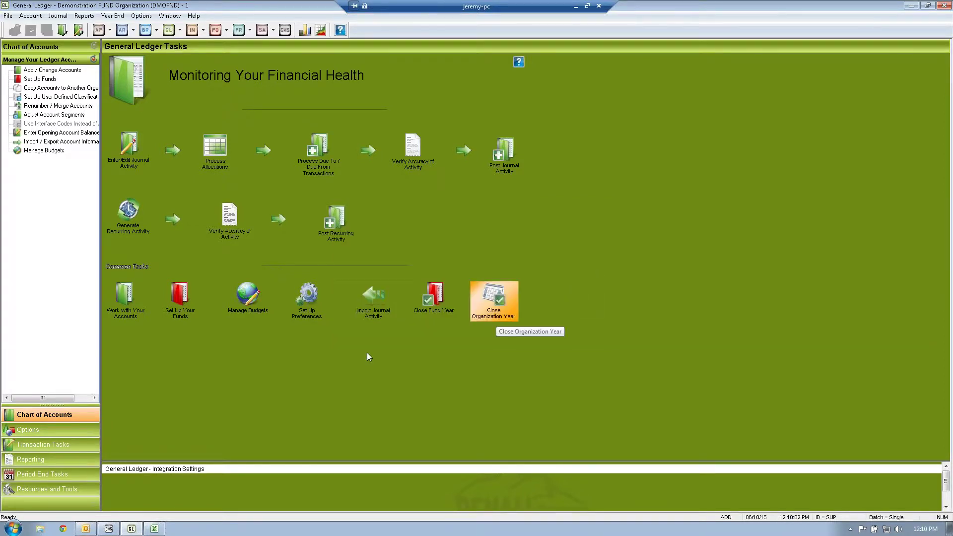
Open account 4000.00.ADMN for editing and set its report Group 3 to CUSTGR - Custom Report Group.
{"action": "left_click", "coordinate": [126, 298]}
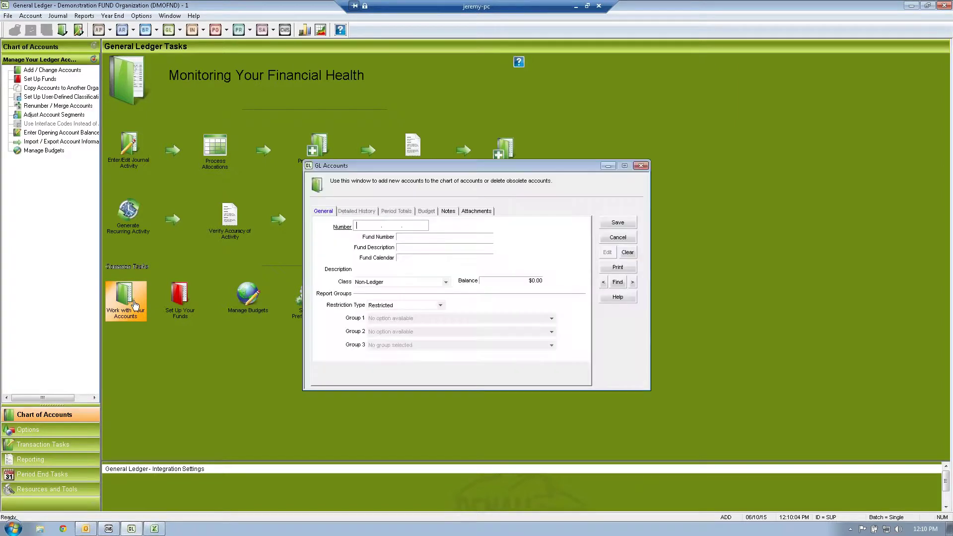
{"action": "type", "text": "4000"}
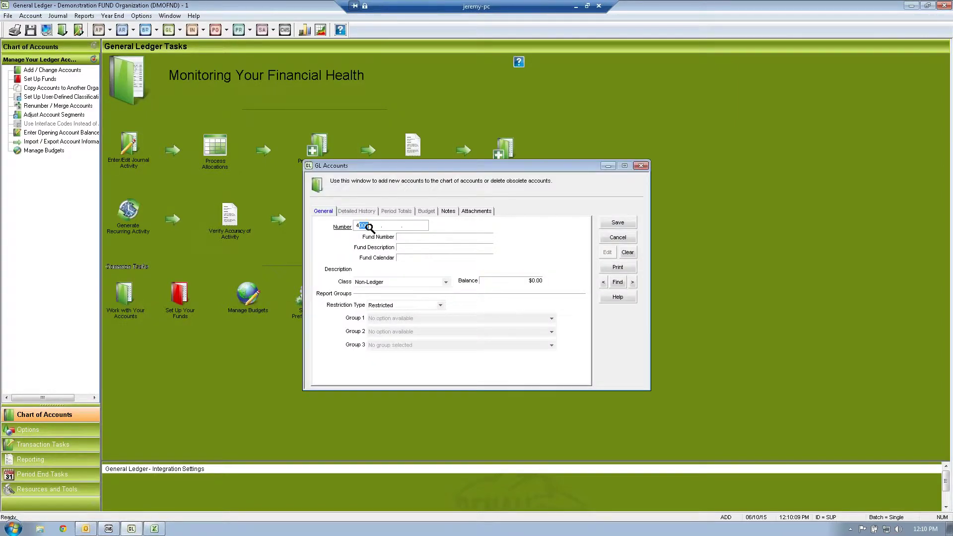
{"action": "left_click", "coordinate": [369, 229]}
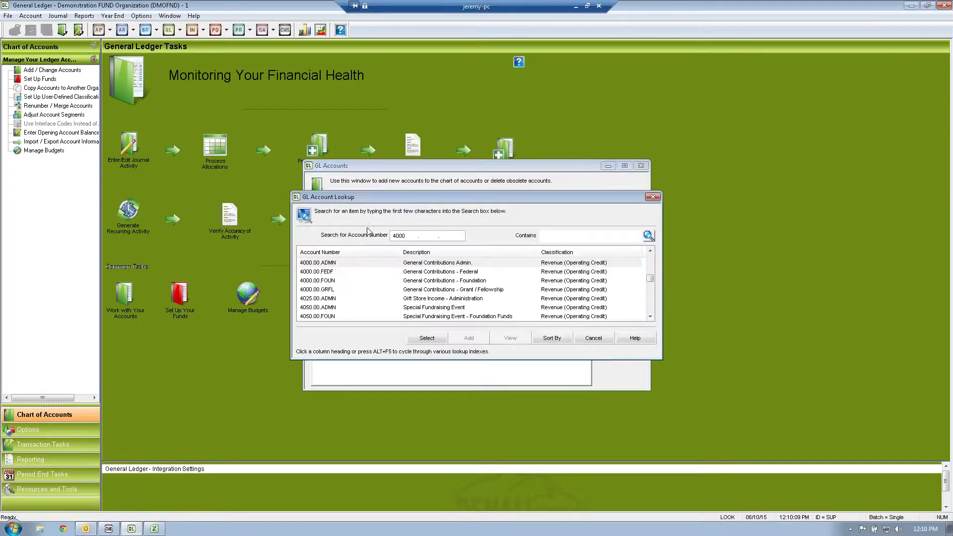
{"action": "double_click", "coordinate": [338, 267]}
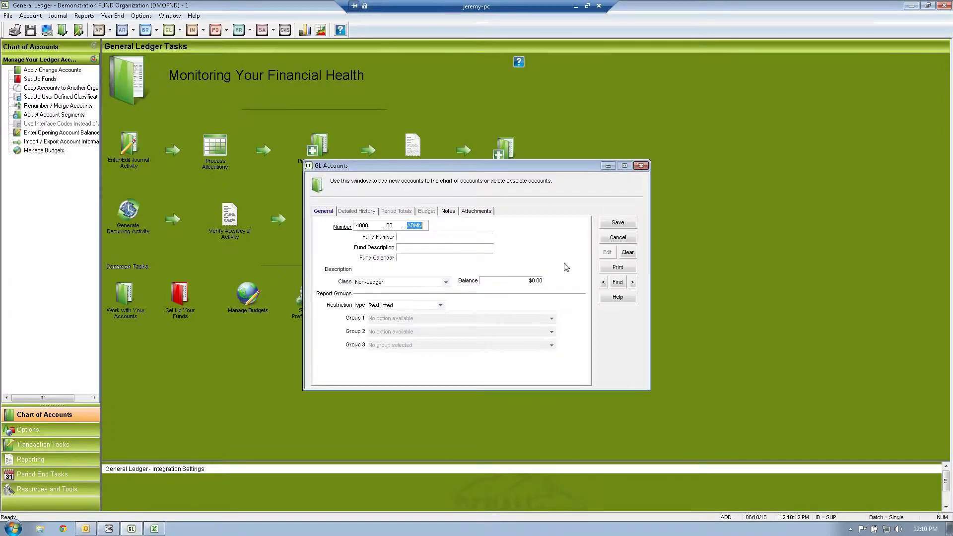
{"action": "left_click", "coordinate": [606, 253]}
{"action": "left_click", "coordinate": [552, 346]}
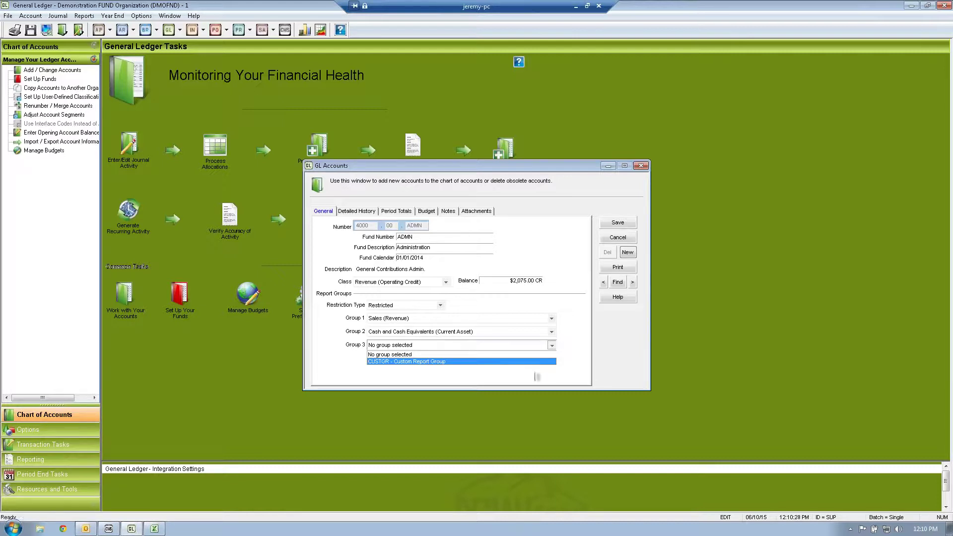
{"action": "left_click", "coordinate": [536, 377]}
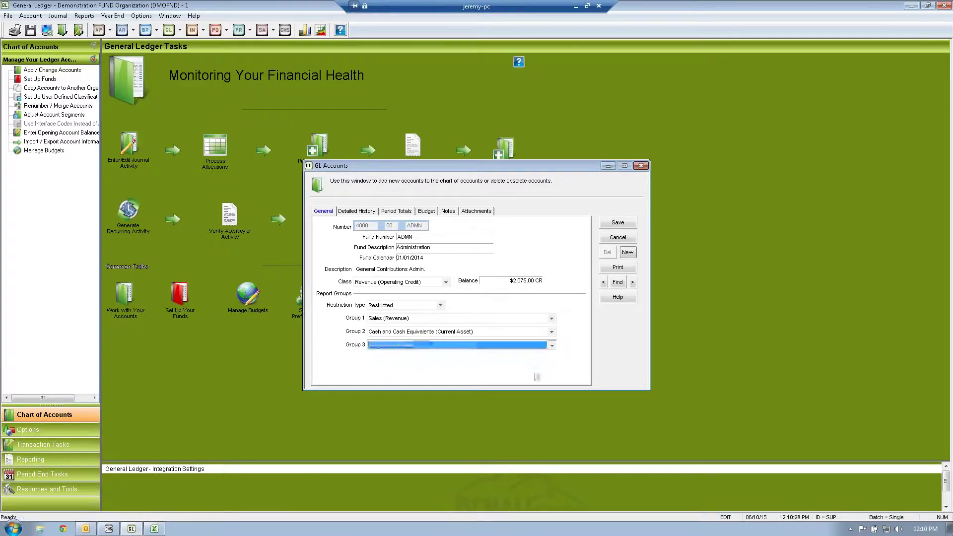
Switch back to the exported workbook in Excel and check the Report Class 3 cells of the income accounts.
{"action": "left_click", "coordinate": [155, 529]}
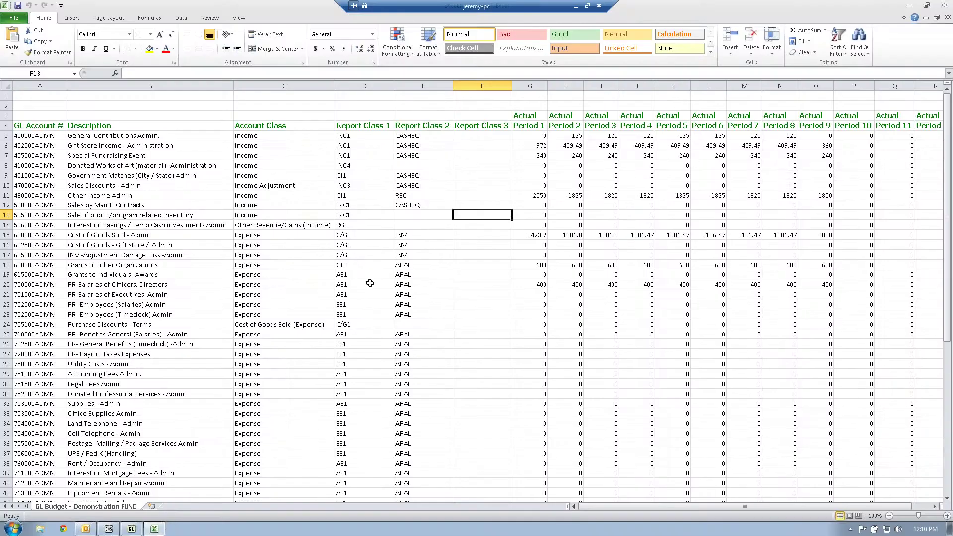
{"action": "left_click", "coordinate": [482, 136]}
{"action": "left_click", "coordinate": [482, 156]}
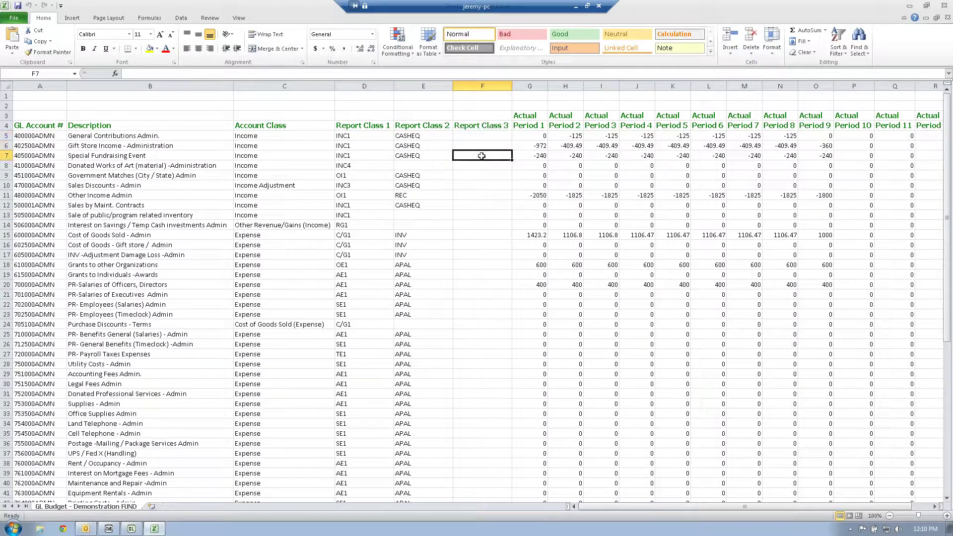
{"action": "left_click", "coordinate": [481, 165]}
{"action": "left_click", "coordinate": [481, 176]}
{"action": "left_click", "coordinate": [481, 185]}
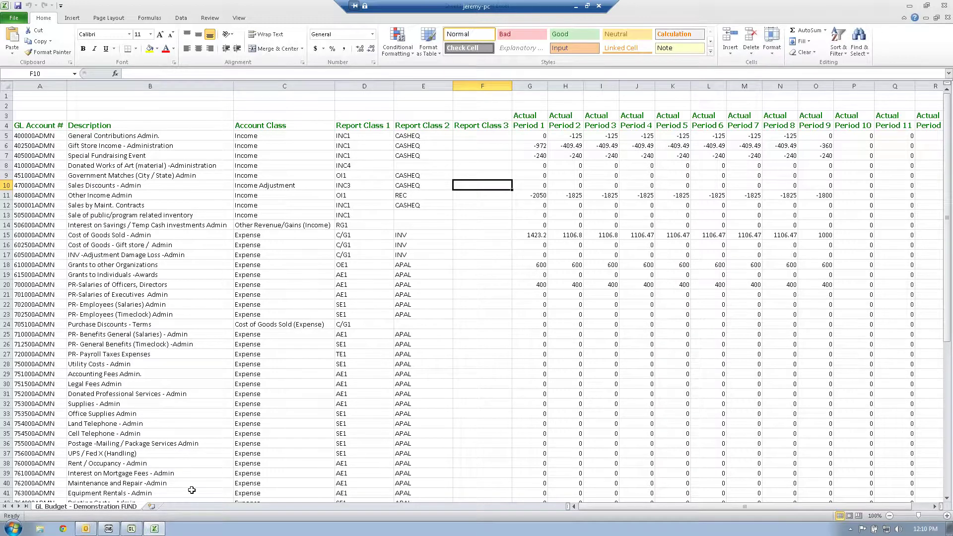
Check the Report Class 1, 2 and 3 cells of the General Contributions Admin. account in the exported workbook.
{"action": "left_click", "coordinate": [360, 139]}
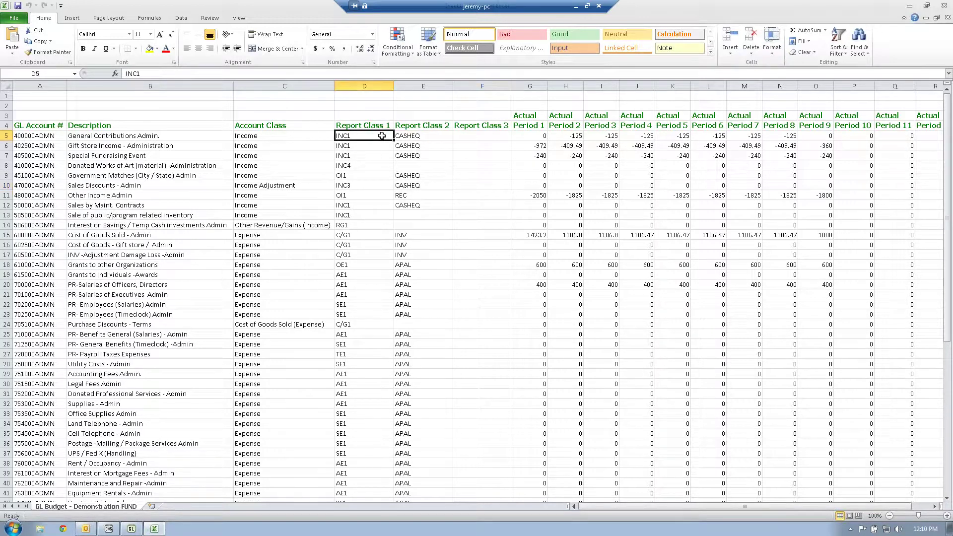
{"action": "left_click", "coordinate": [417, 138]}
{"action": "left_click", "coordinate": [467, 134]}
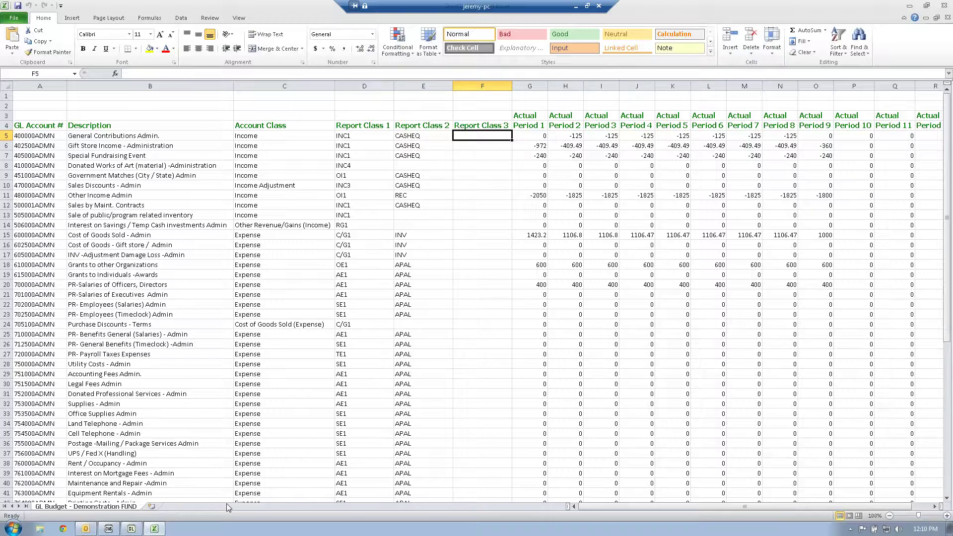
Switch to General Ledger and look at the Group 1 and Group 2 choices of account 4000.00.ADMN.
{"action": "left_click", "coordinate": [131, 529]}
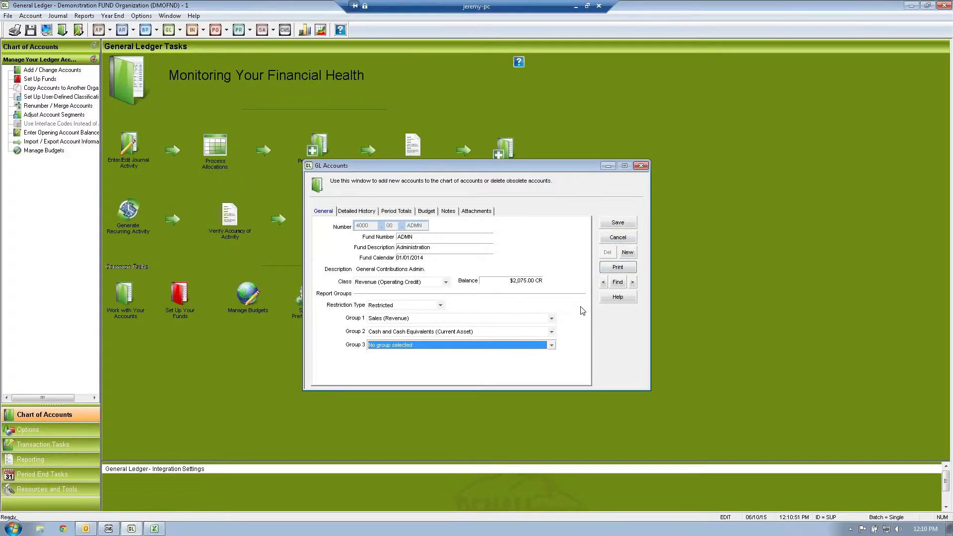
{"action": "left_click", "coordinate": [522, 317]}
{"action": "left_click", "coordinate": [507, 332]}
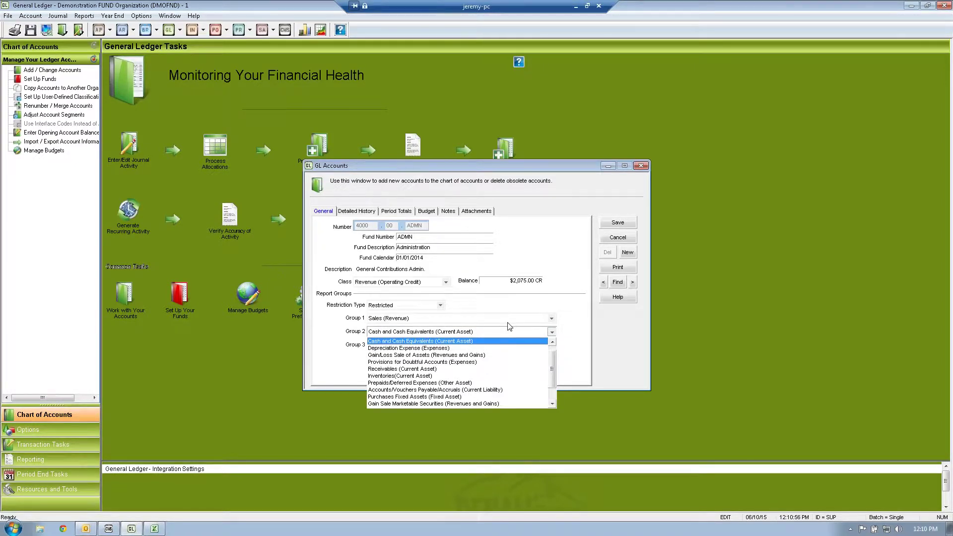
{"action": "left_click", "coordinate": [508, 321]}
{"action": "left_click", "coordinate": [510, 320]}
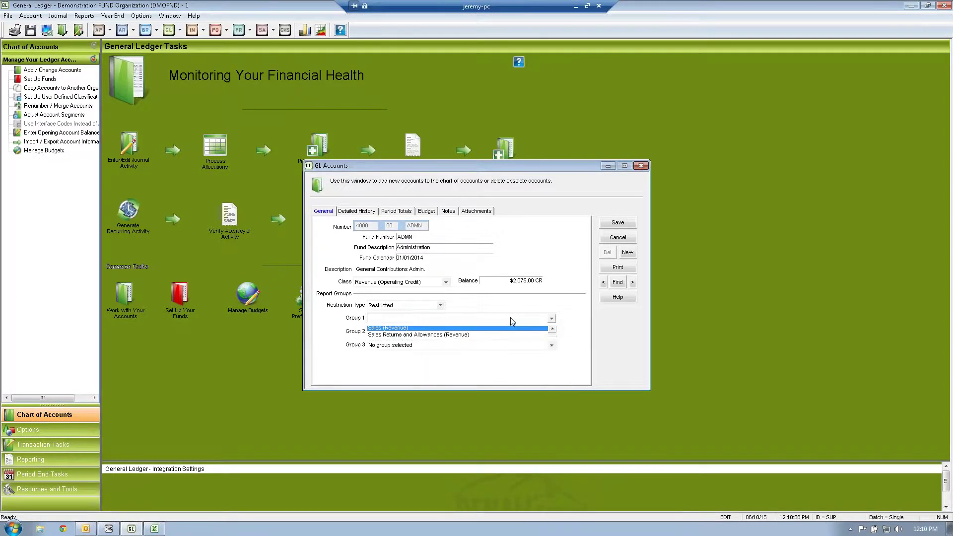
{"action": "left_click", "coordinate": [510, 318]}
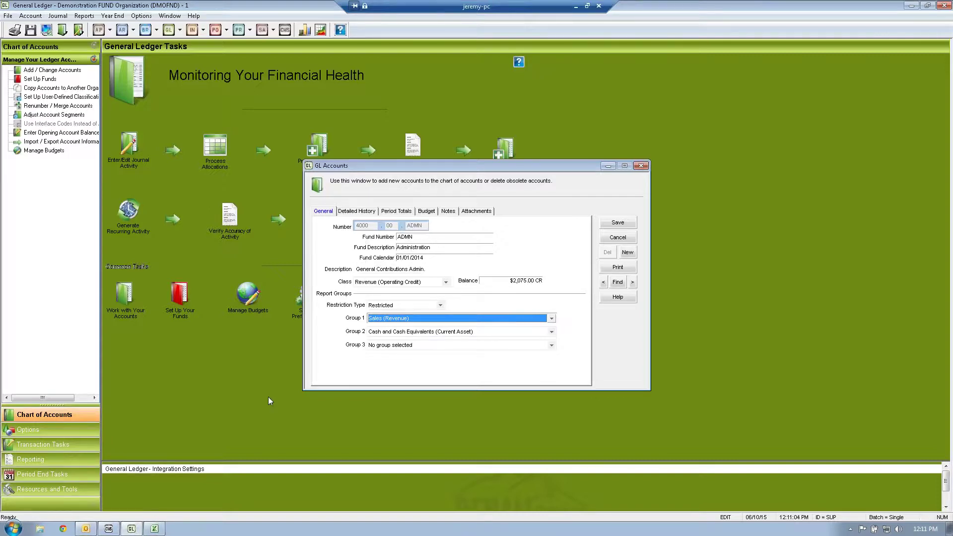
Switch back to Excel and check the Report Class 1 code of account 400000ADMN.
{"action": "left_click", "coordinate": [154, 528]}
{"action": "left_click", "coordinate": [39, 145]}
{"action": "left_click", "coordinate": [362, 135]}
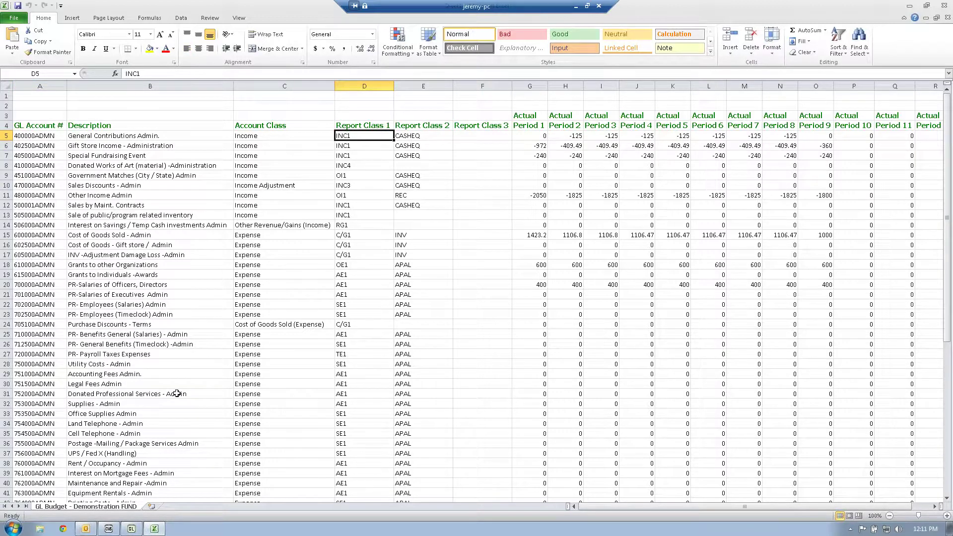
Return to General Ledger and review the available Group 1 report classes for account 4000.00.ADMN, keeping Sales (Revenue).
{"action": "left_click", "coordinate": [131, 529]}
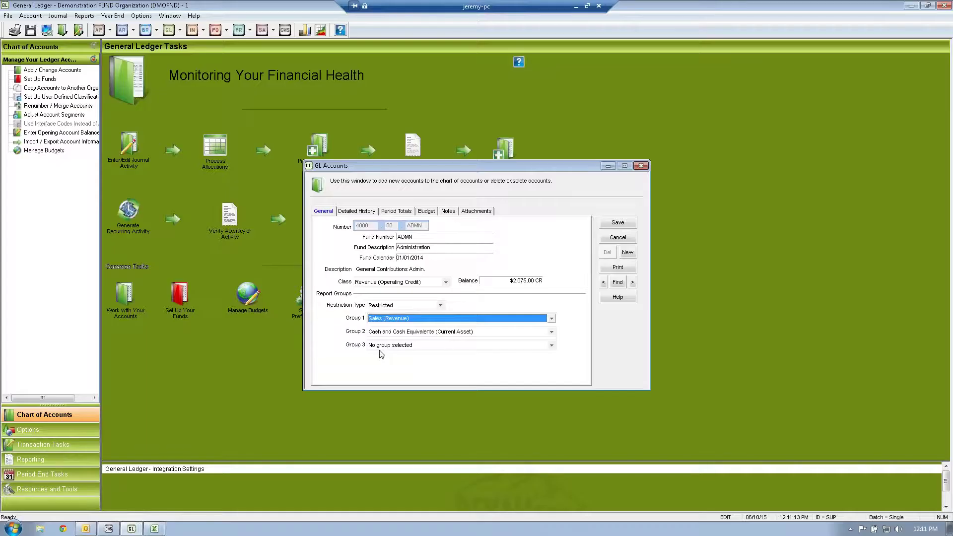
{"action": "left_click", "coordinate": [401, 321]}
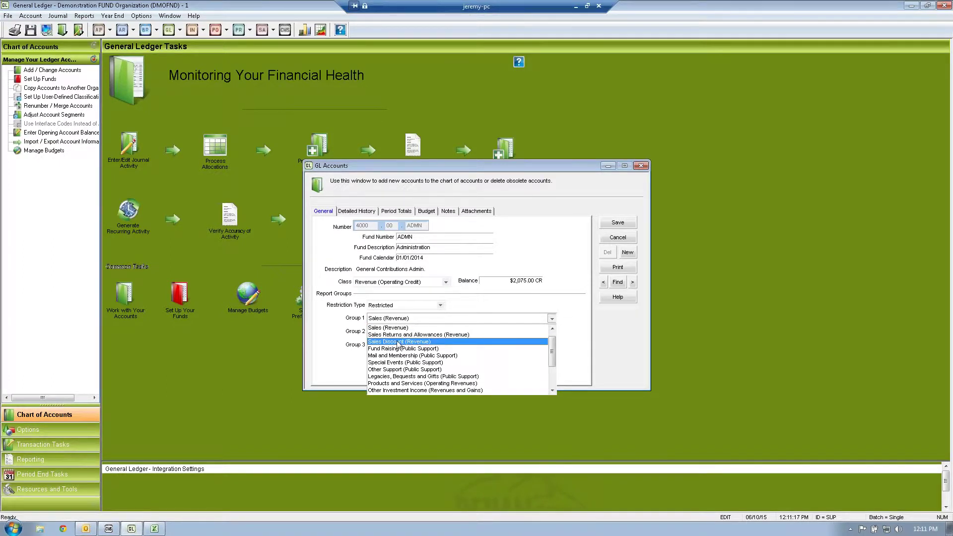
{"action": "scroll", "coordinate": [397, 390], "scroll_direction": "down", "scroll_amount": 1}
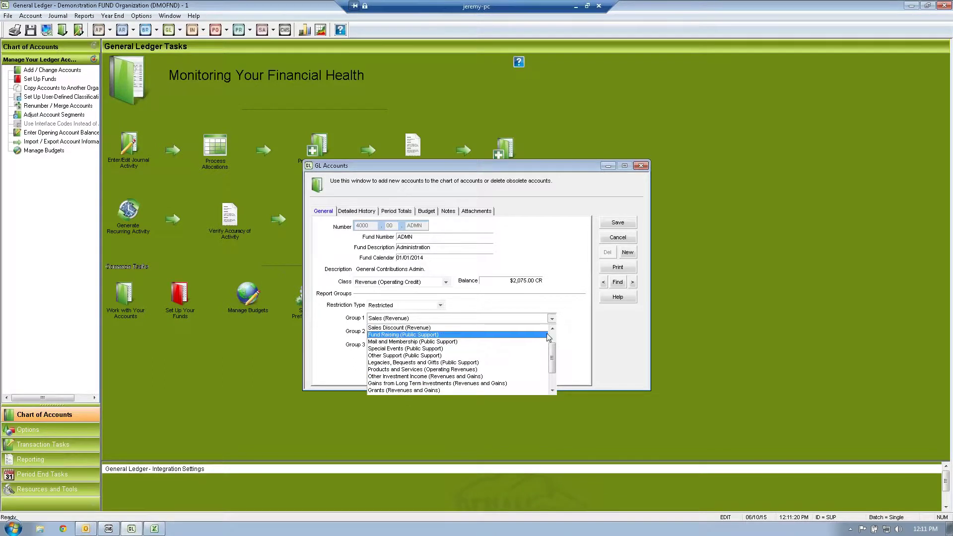
{"action": "scroll", "coordinate": [492, 340], "scroll_direction": "up", "scroll_amount": 1}
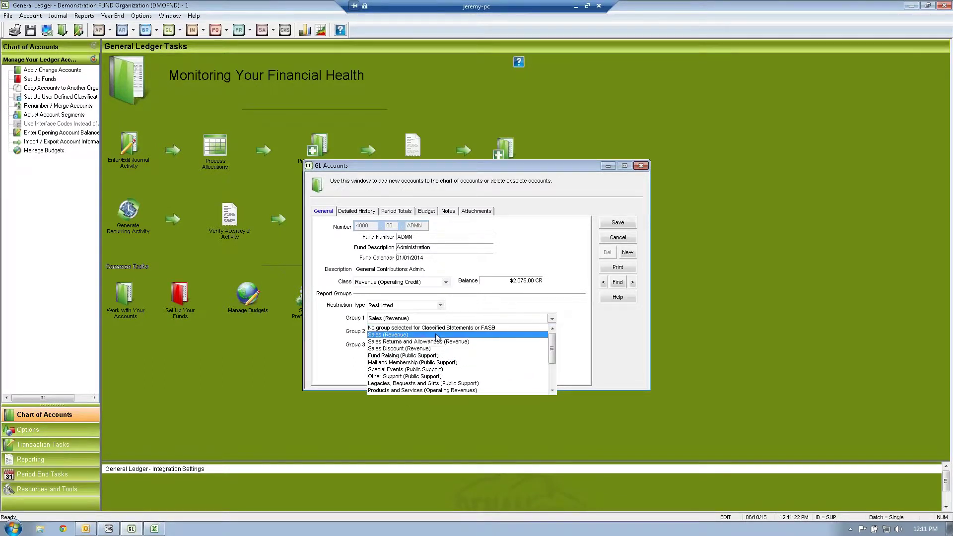
{"action": "left_click", "coordinate": [415, 335]}
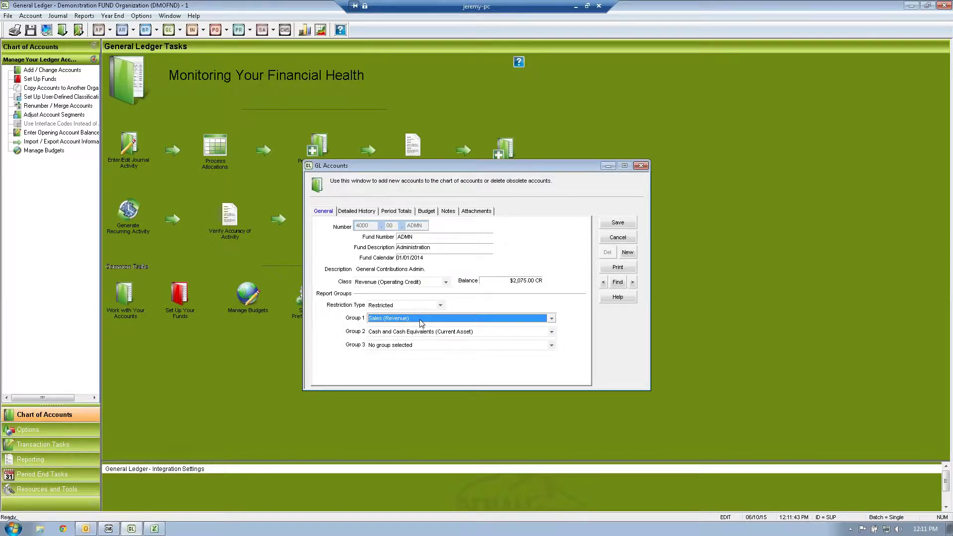
{"action": "left_click", "coordinate": [420, 324]}
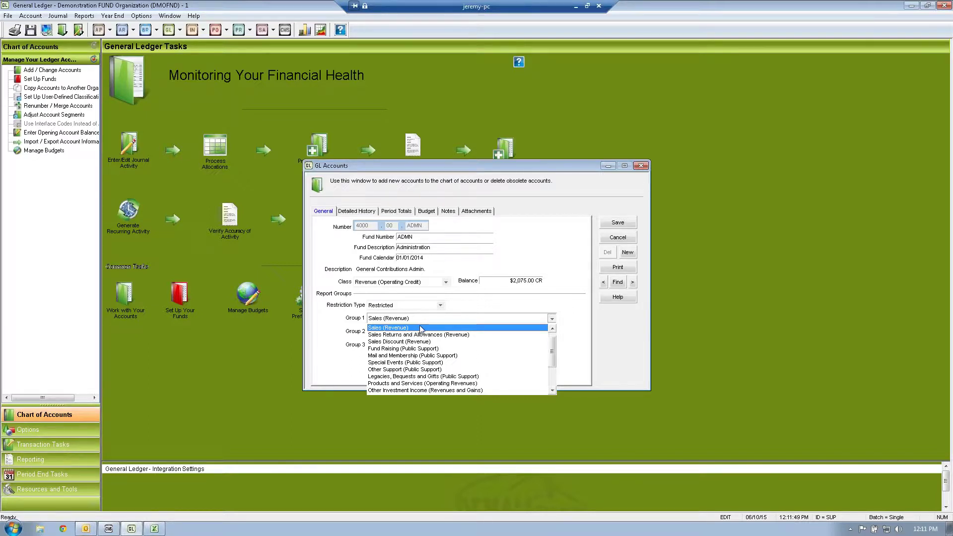
{"action": "left_click", "coordinate": [422, 329]}
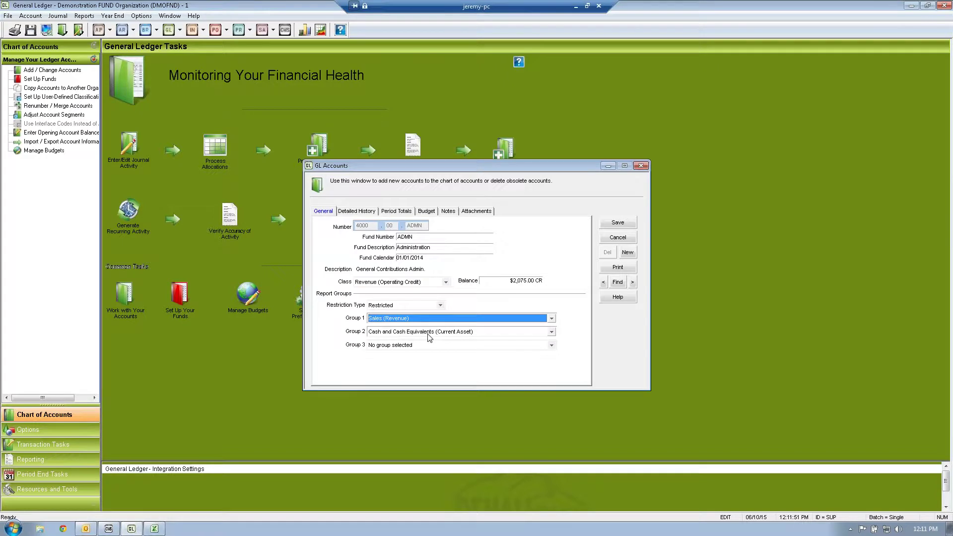
Review the available Group 2 cash flow classes for the account, keeping Cash and Cash Equivalents (Current Asset).
{"action": "left_click", "coordinate": [430, 334]}
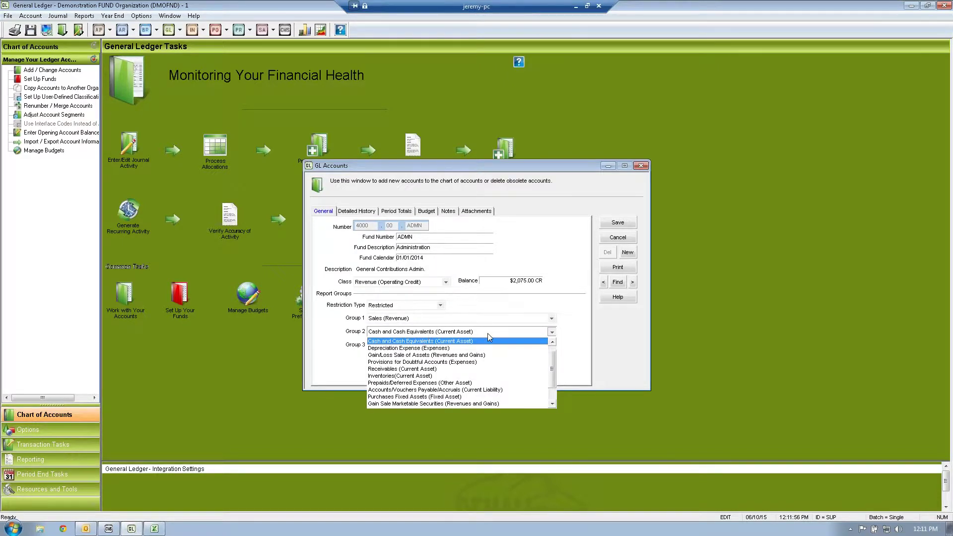
{"action": "left_click", "coordinate": [553, 342]}
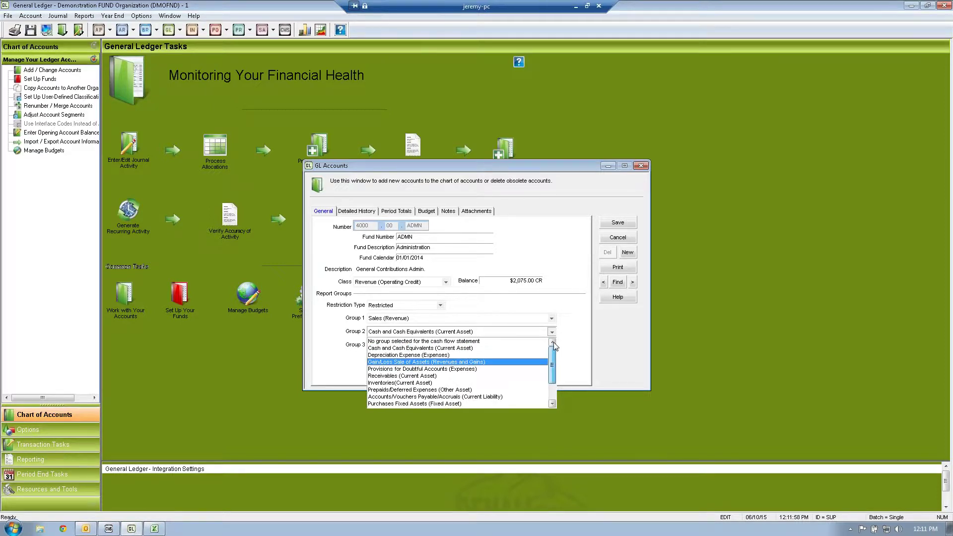
{"action": "left_click", "coordinate": [493, 348]}
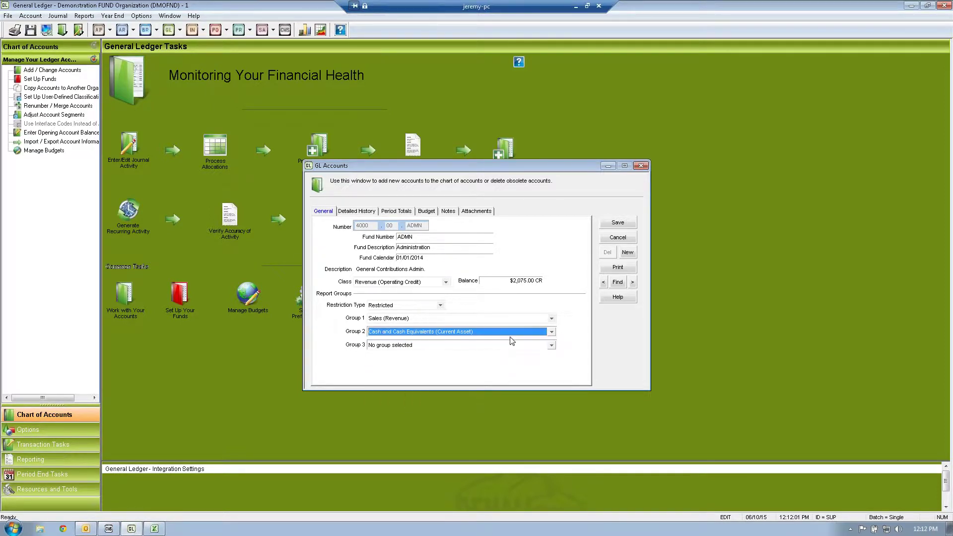
{"action": "left_click", "coordinate": [556, 336]}
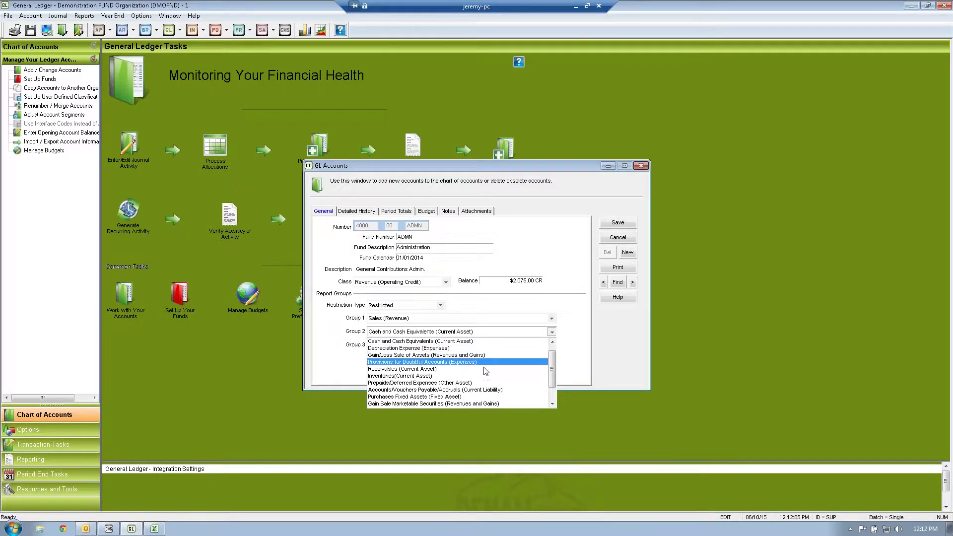
{"action": "left_click", "coordinate": [476, 343]}
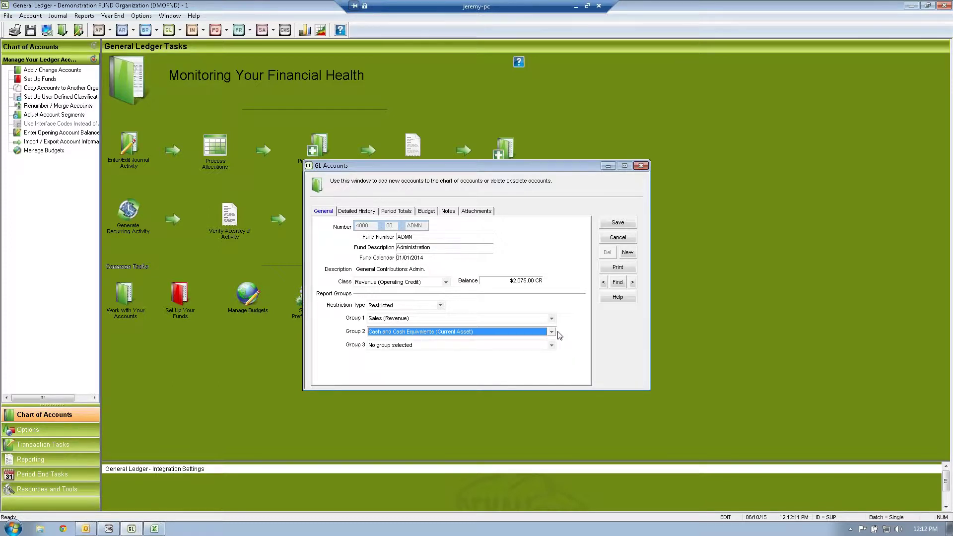
Recheck the account's Group 1 choice, cancel editing the account and close the GL Accounts window.
{"action": "left_click", "coordinate": [467, 318]}
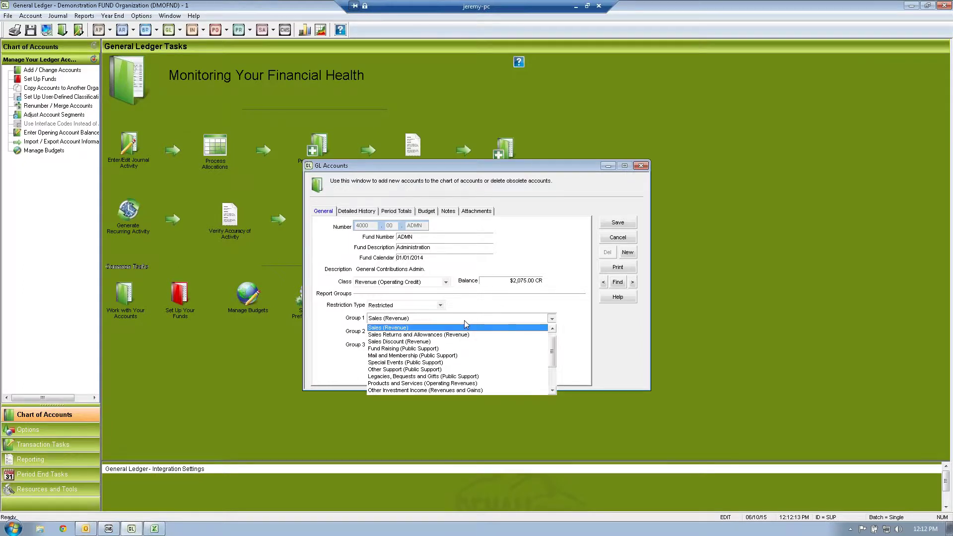
{"action": "left_click", "coordinate": [464, 328]}
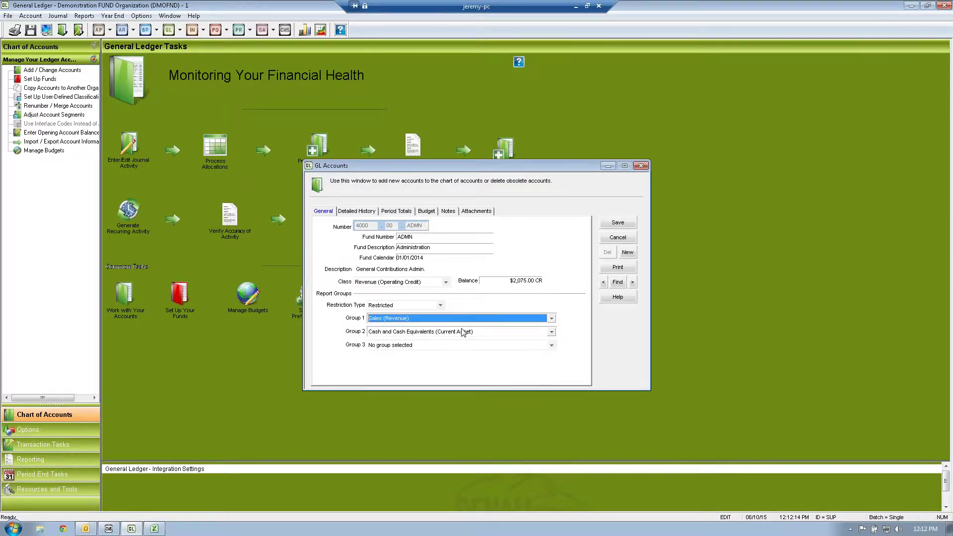
{"action": "left_click", "coordinate": [513, 320]}
{"action": "left_click", "coordinate": [586, 326]}
{"action": "left_click", "coordinate": [614, 238]}
{"action": "left_click", "coordinate": [518, 289]}
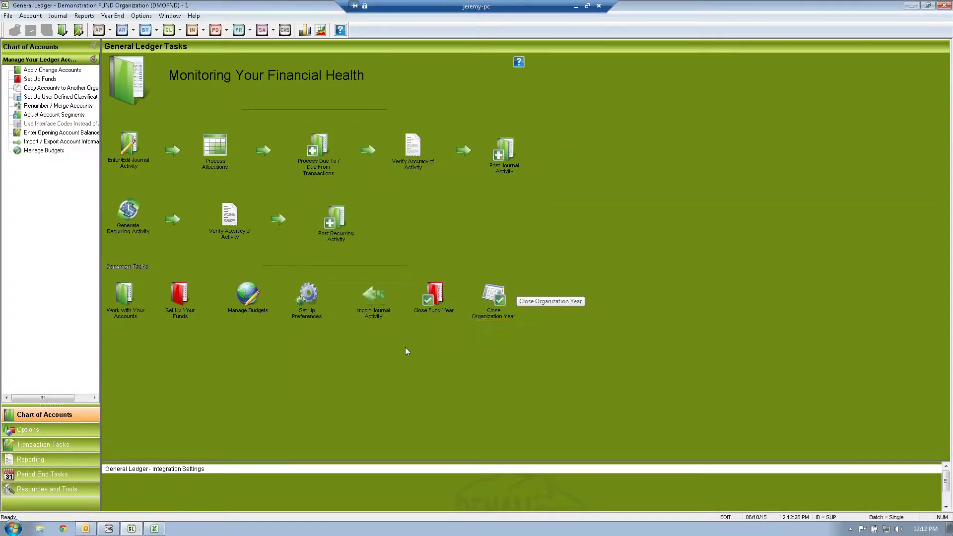
Open the Revenue and Expense report and set fund number ADMN with periods 1 through 13.
{"action": "left_click", "coordinate": [84, 15]}
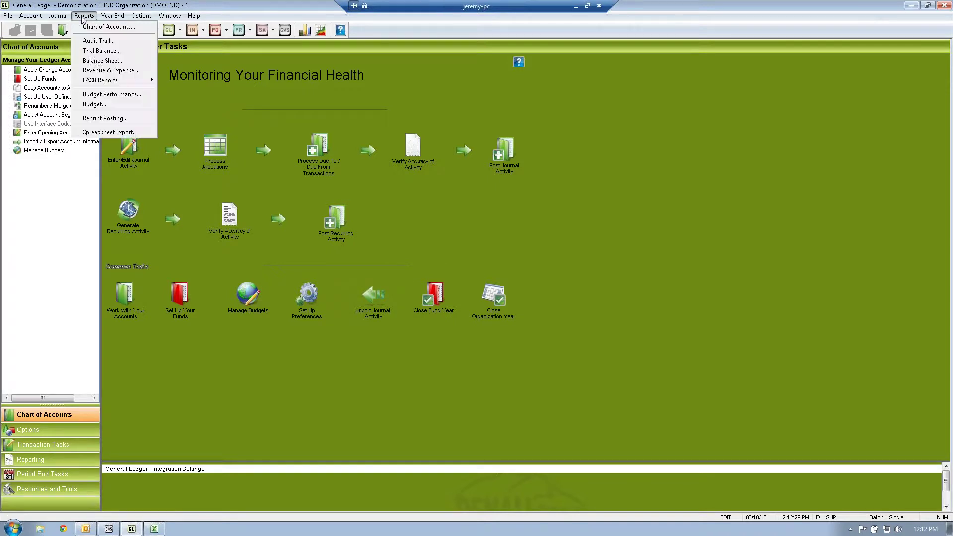
{"action": "left_click", "coordinate": [97, 70]}
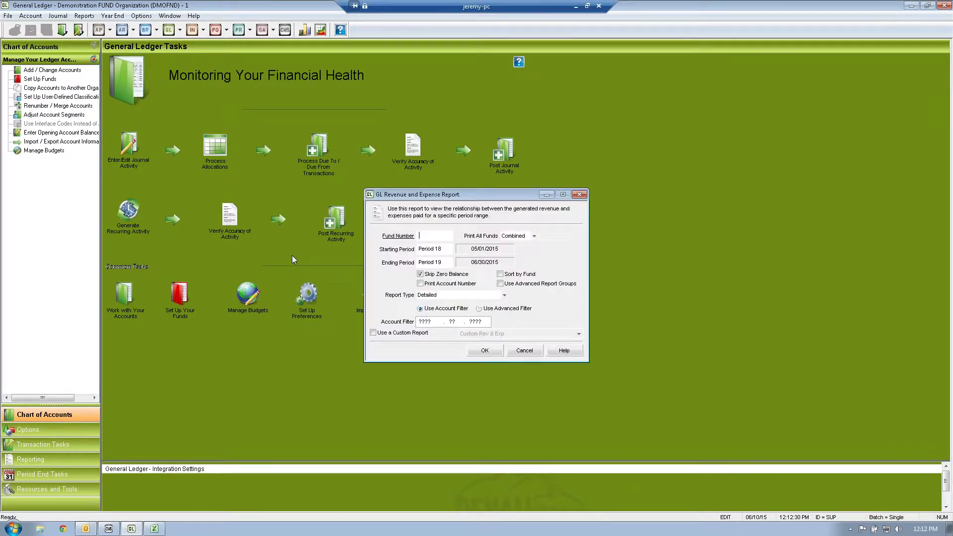
{"action": "type", "text": "ADMN"}
{"action": "key", "text": "Tab"}
{"action": "type", "text": "1"}
{"action": "key", "text": "Tab"}
{"action": "type", "text": "13"}
{"action": "key", "text": "Tab"}
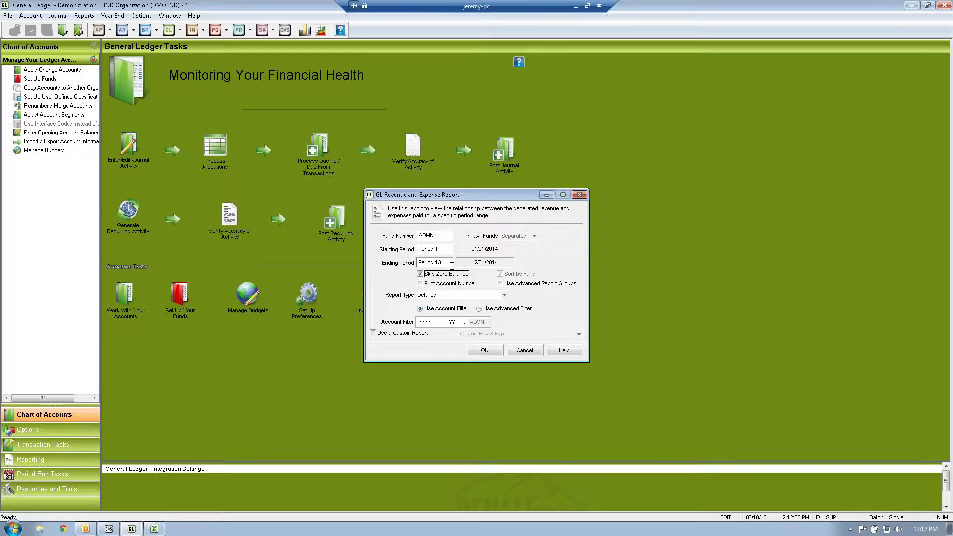
Include account numbers, set the report type to Classified and output the report to the screen.
{"action": "left_click", "coordinate": [422, 284]}
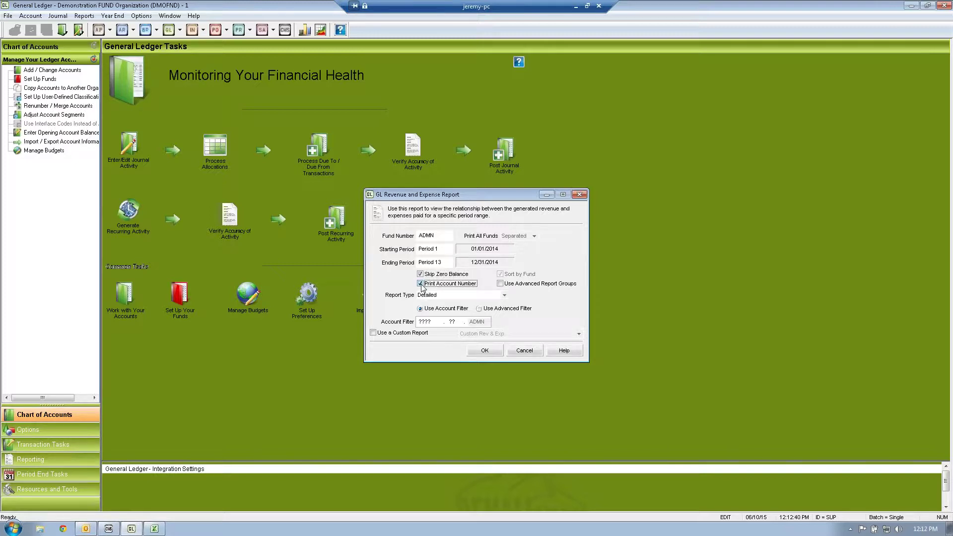
{"action": "left_click", "coordinate": [432, 296]}
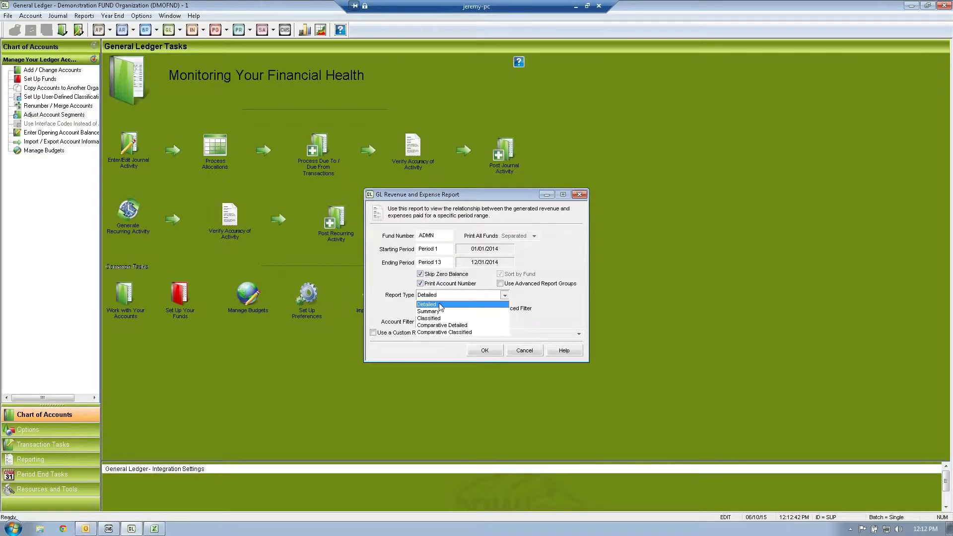
{"action": "left_click", "coordinate": [437, 318]}
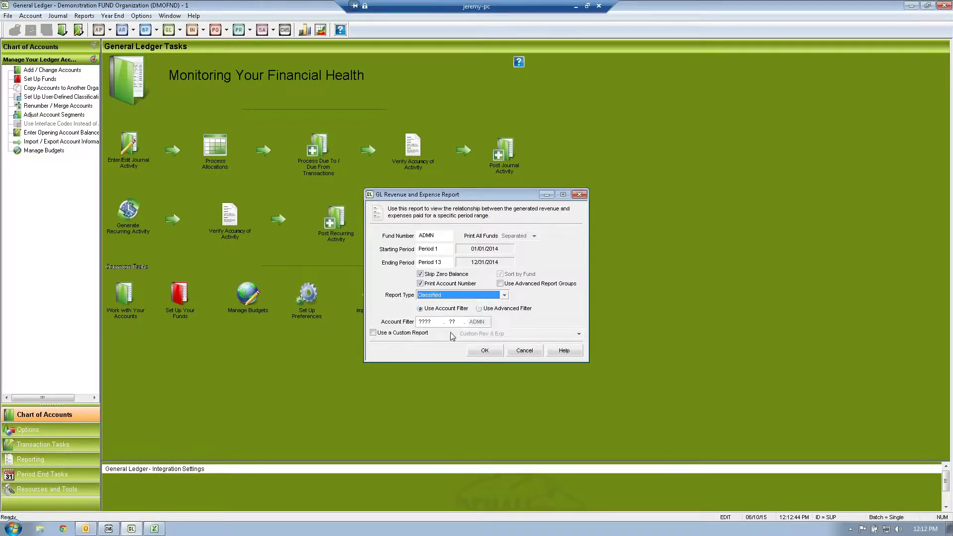
{"action": "left_click", "coordinate": [471, 352]}
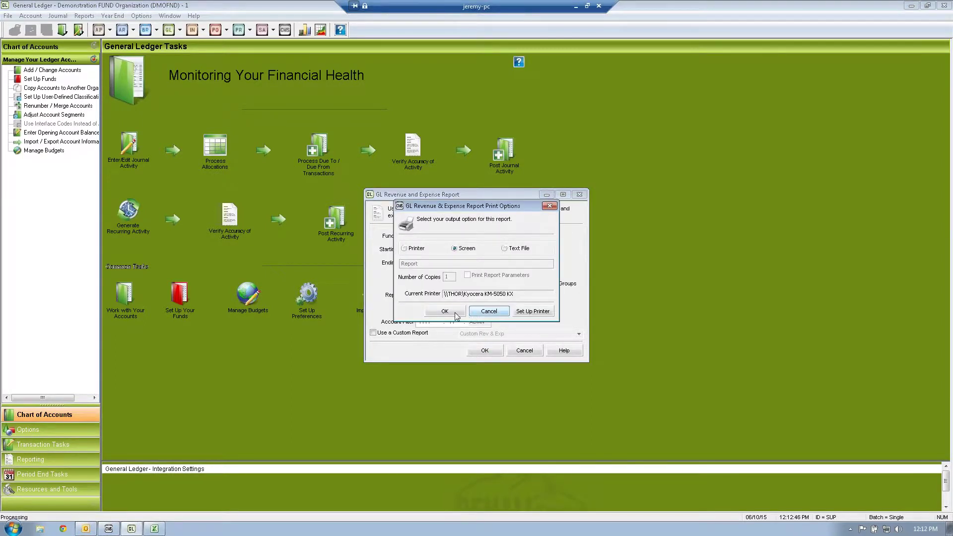
{"action": "left_click", "coordinate": [453, 314]}
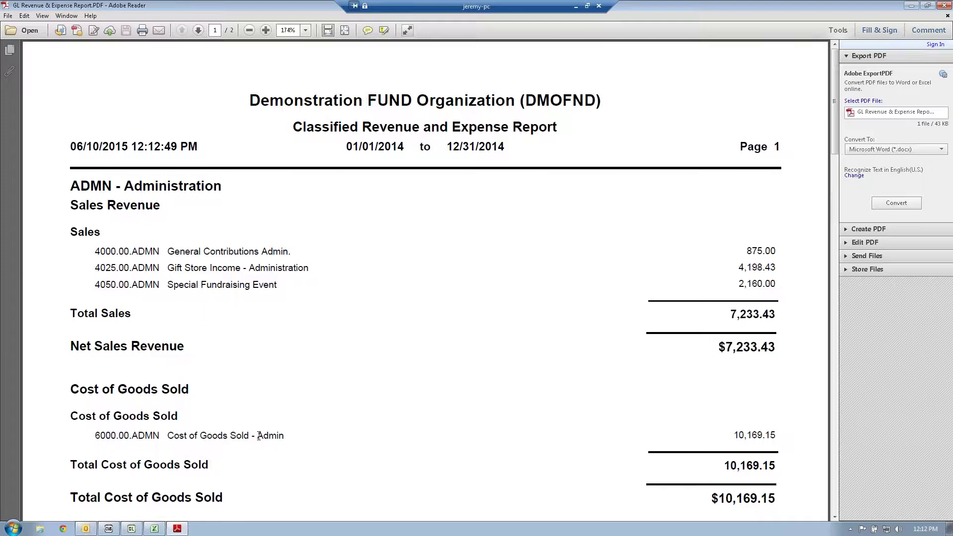
Examine the Sales group and its Total Sales amount in the classified report and close the report.
{"action": "left_click_drag", "start_coordinate": [69, 231], "coordinate": [102, 230]}
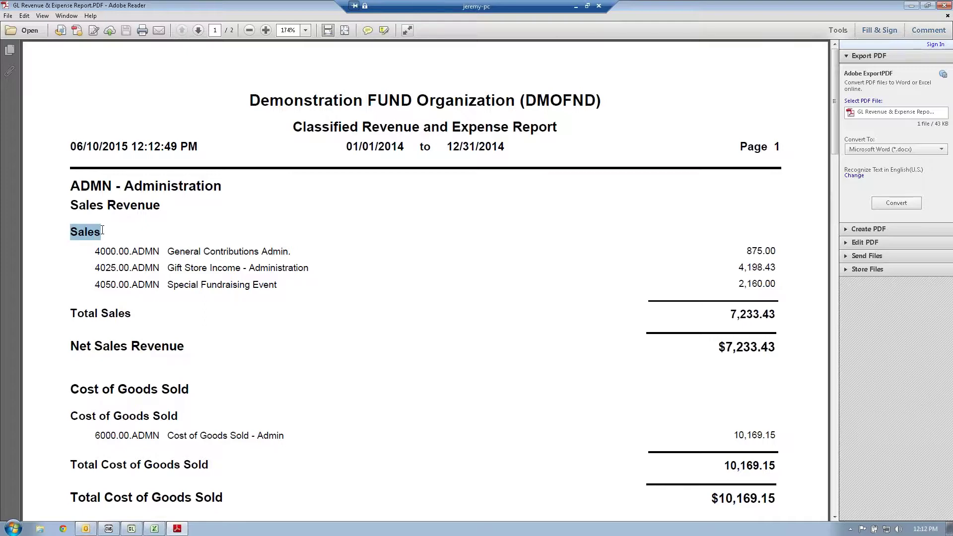
{"action": "left_click_drag", "start_coordinate": [70, 313], "coordinate": [125, 315]}
{"action": "left_click_drag", "start_coordinate": [730, 315], "coordinate": [778, 322]}
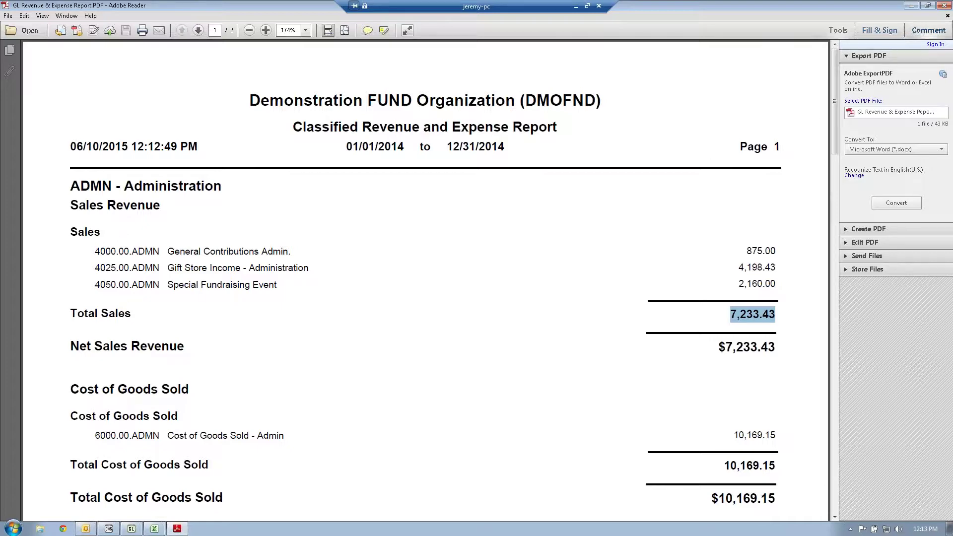
{"action": "left_click", "coordinate": [944, 5]}
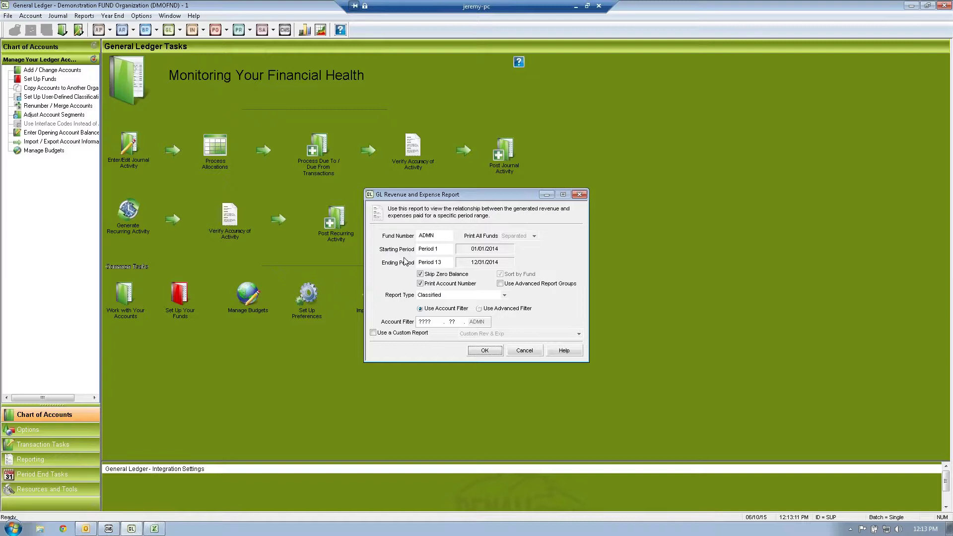
Rerun the classified report on screen without skipping zero balances and highlight the accounts listed under Sales.
{"action": "left_click", "coordinate": [421, 274]}
{"action": "left_click", "coordinate": [484, 351]}
{"action": "left_click", "coordinate": [446, 311]}
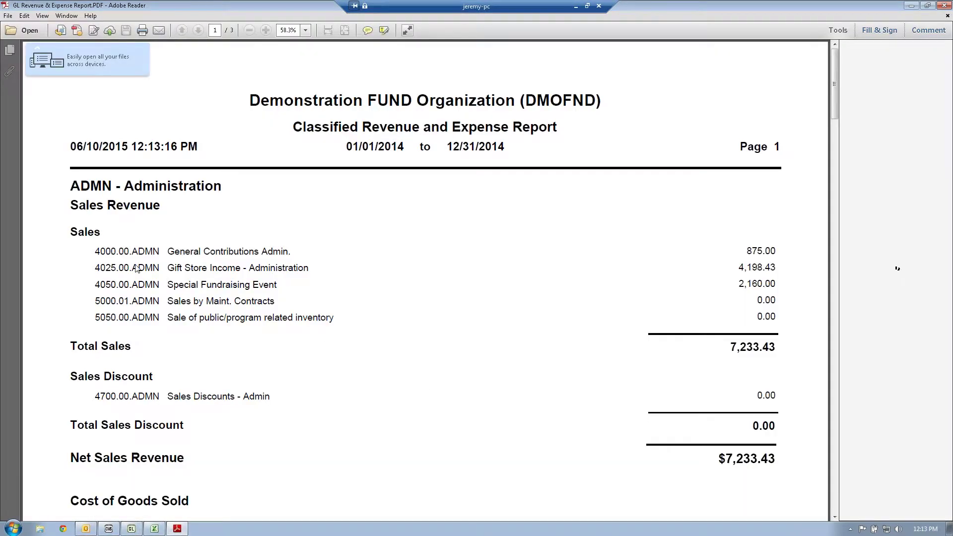
{"action": "left_click_drag", "start_coordinate": [115, 249], "coordinate": [418, 318]}
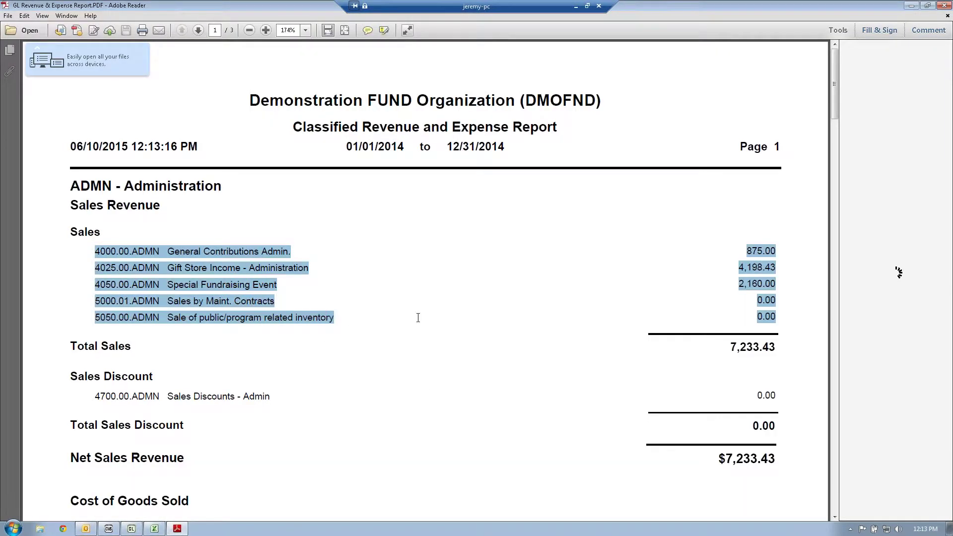
Examine the Sales, Sales Discount and Net Sales Revenue totals under Sales Revenue in the classified report.
{"action": "double_click", "coordinate": [756, 317]}
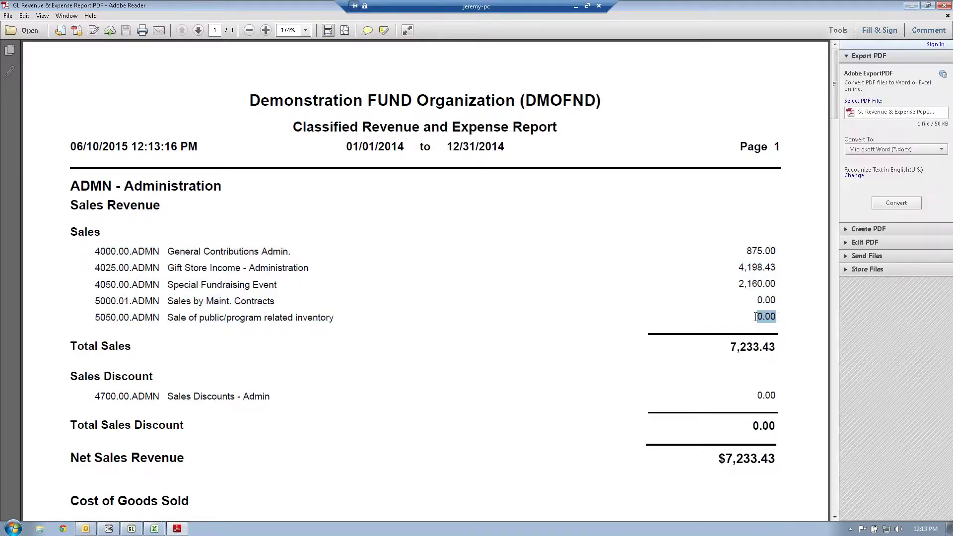
{"action": "double_click", "coordinate": [735, 348]}
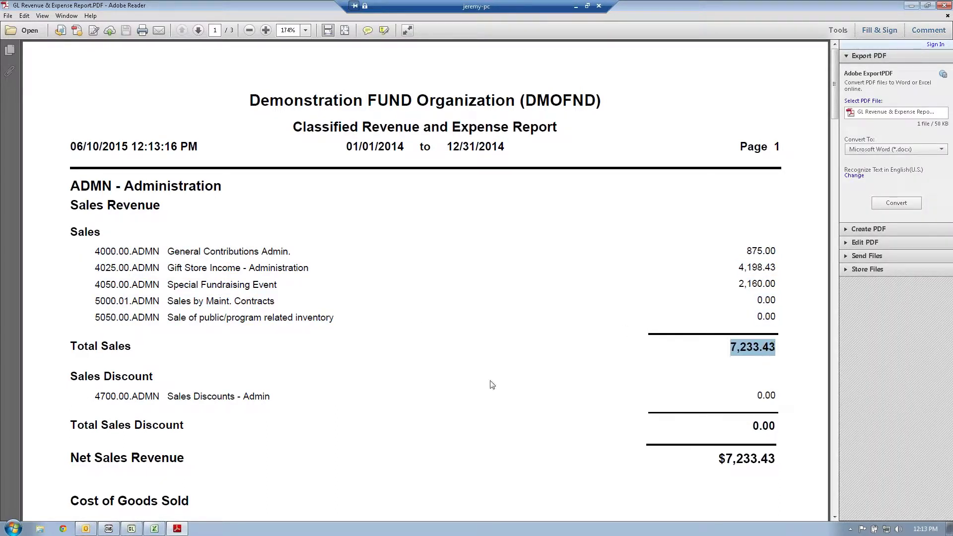
{"action": "left_click_drag", "start_coordinate": [95, 396], "coordinate": [296, 406]}
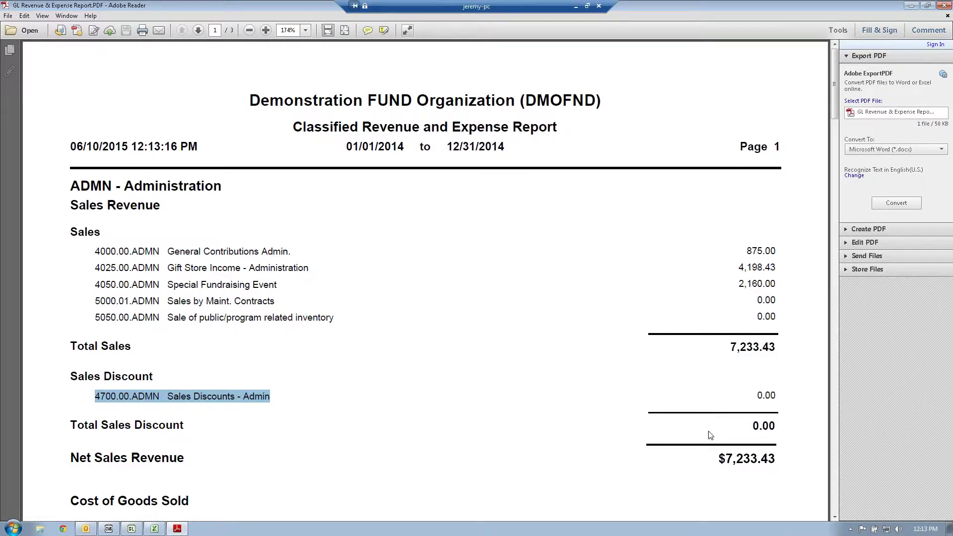
{"action": "double_click", "coordinate": [762, 405]}
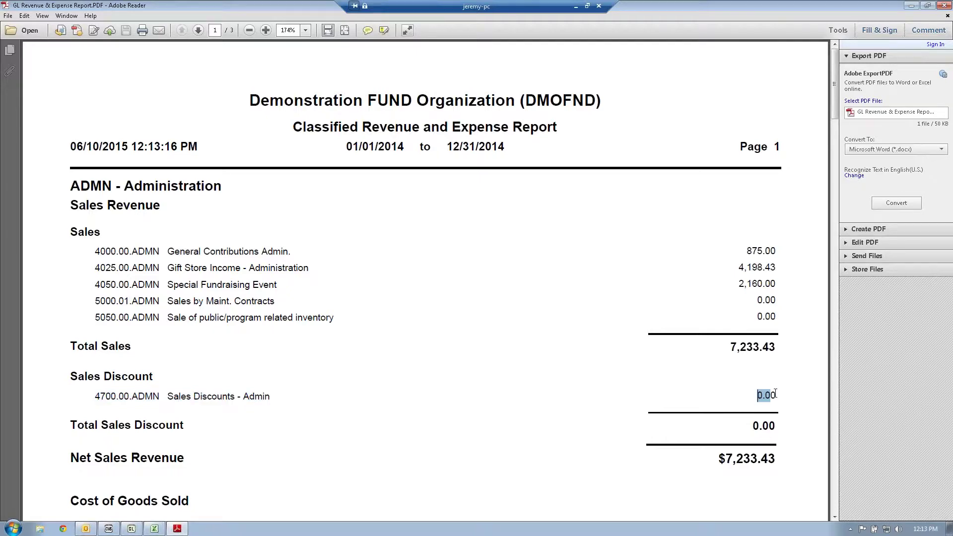
{"action": "left_click_drag", "start_coordinate": [749, 425], "coordinate": [782, 426]}
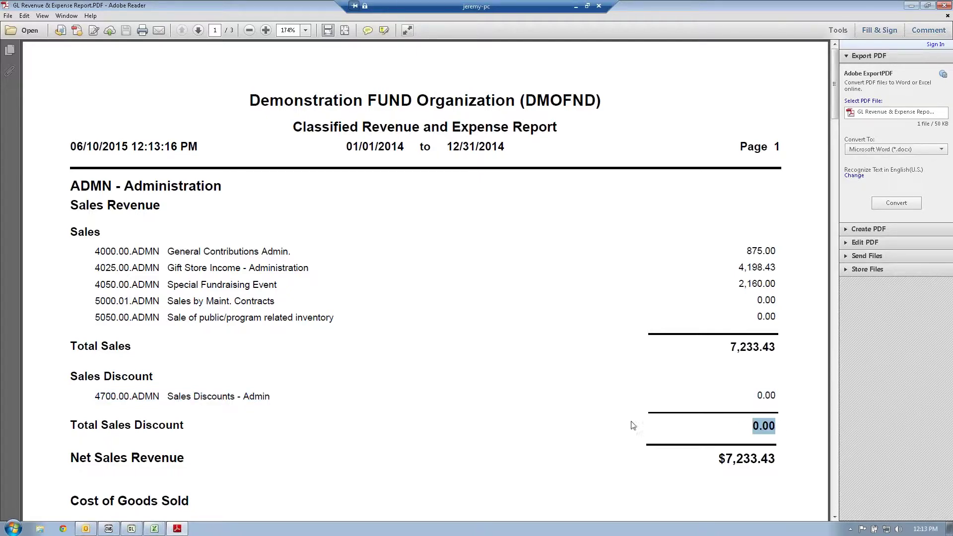
{"action": "scroll", "coordinate": [709, 433], "scroll_direction": "down", "scroll_amount": 1}
{"action": "left_click_drag", "start_coordinate": [717, 442], "coordinate": [777, 444]}
{"action": "scroll", "coordinate": [589, 429], "scroll_direction": "down", "scroll_amount": 3}
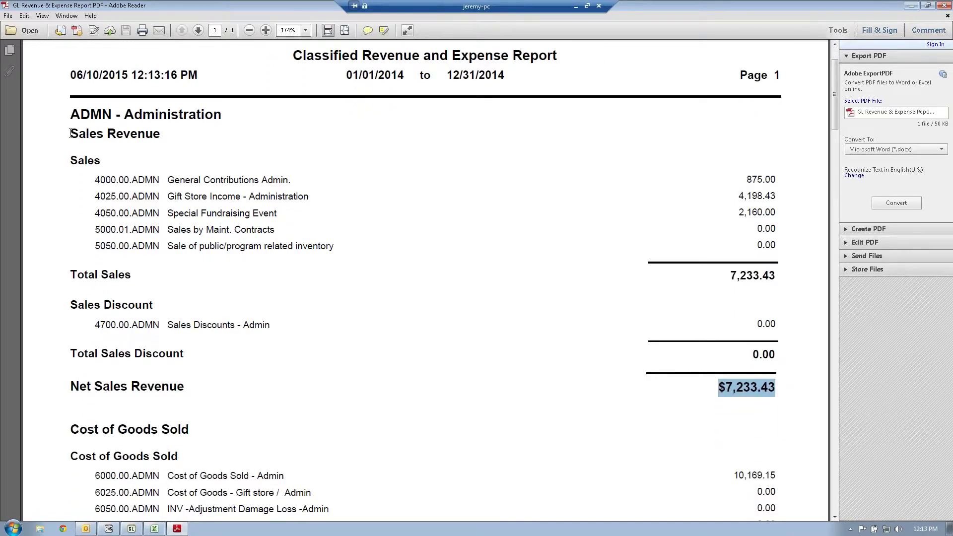
{"action": "left_click_drag", "start_coordinate": [70, 134], "coordinate": [165, 132]}
{"action": "left_click", "coordinate": [169, 134]}
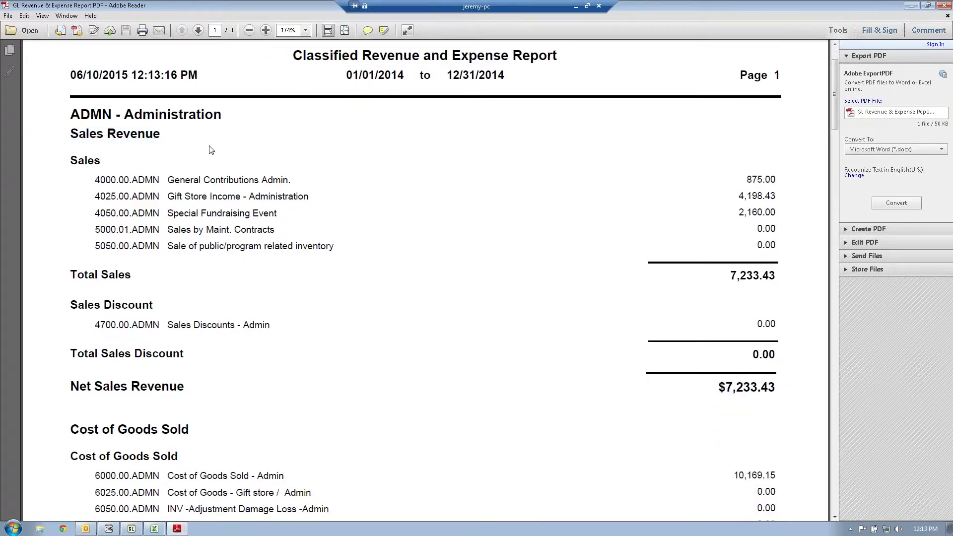
Examine the Cost of Goods Sold section, its total and the Gross Operating Profit (Loss) amount.
{"action": "scroll", "coordinate": [349, 334], "scroll_direction": "down", "scroll_amount": 2}
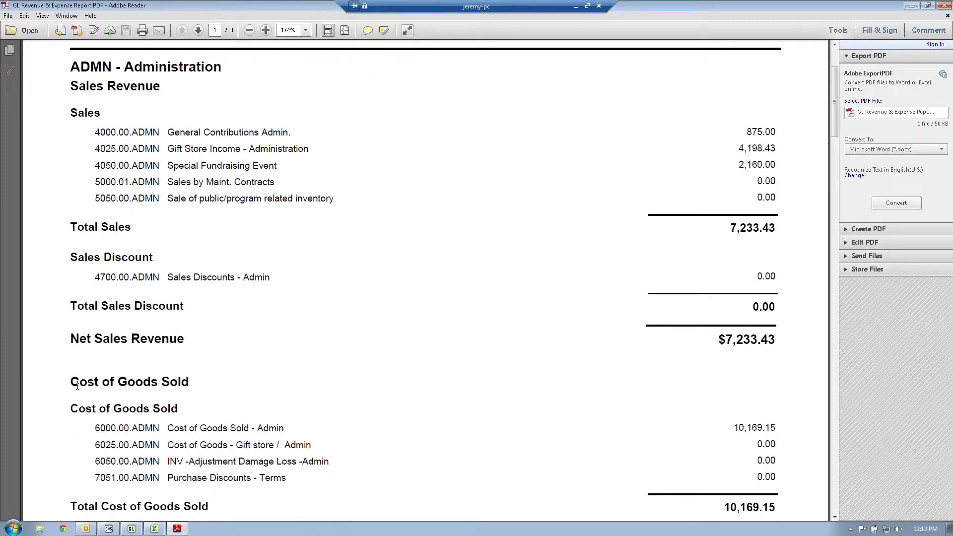
{"action": "left_click_drag", "start_coordinate": [77, 385], "coordinate": [208, 383]}
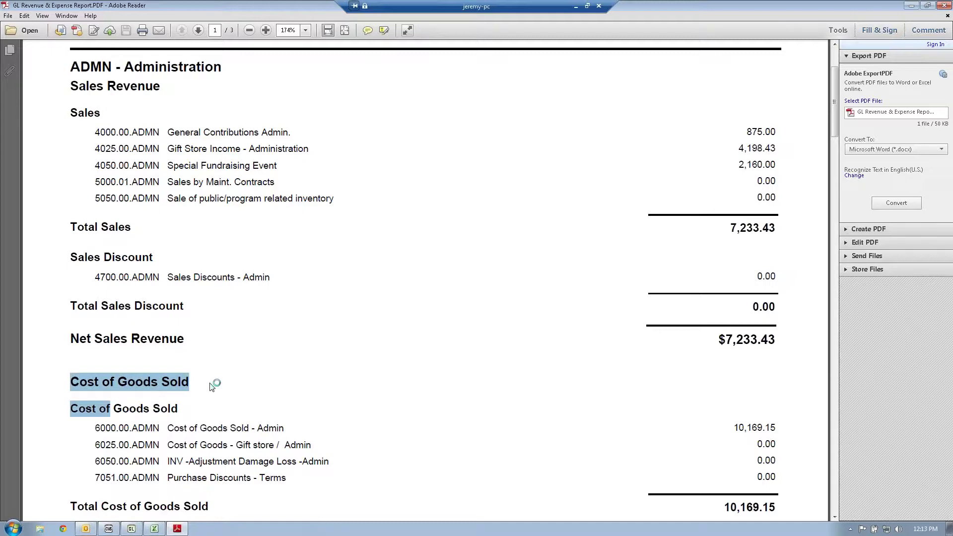
{"action": "scroll", "coordinate": [214, 385], "scroll_direction": "down", "scroll_amount": 4}
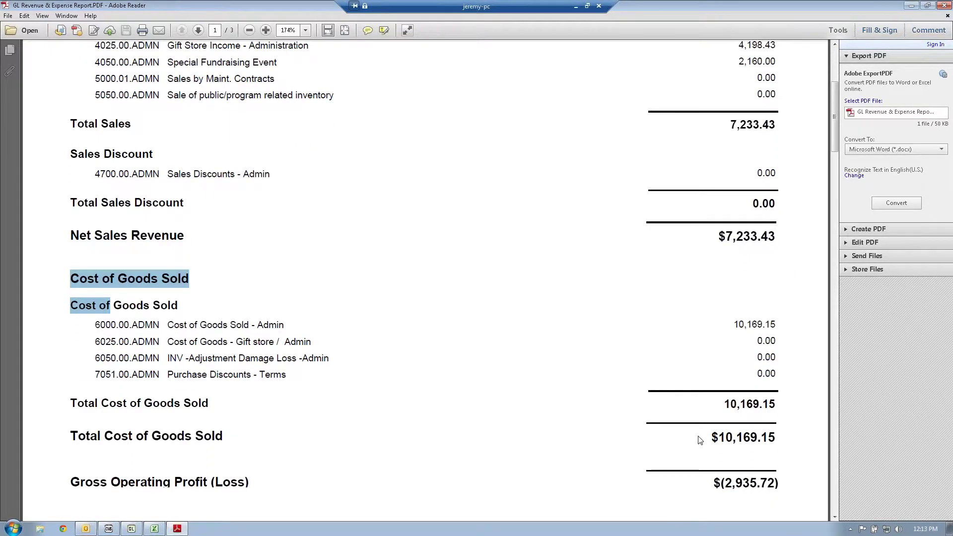
{"action": "double_click", "coordinate": [725, 437]}
{"action": "scroll", "coordinate": [788, 442], "scroll_direction": "down", "scroll_amount": 2}
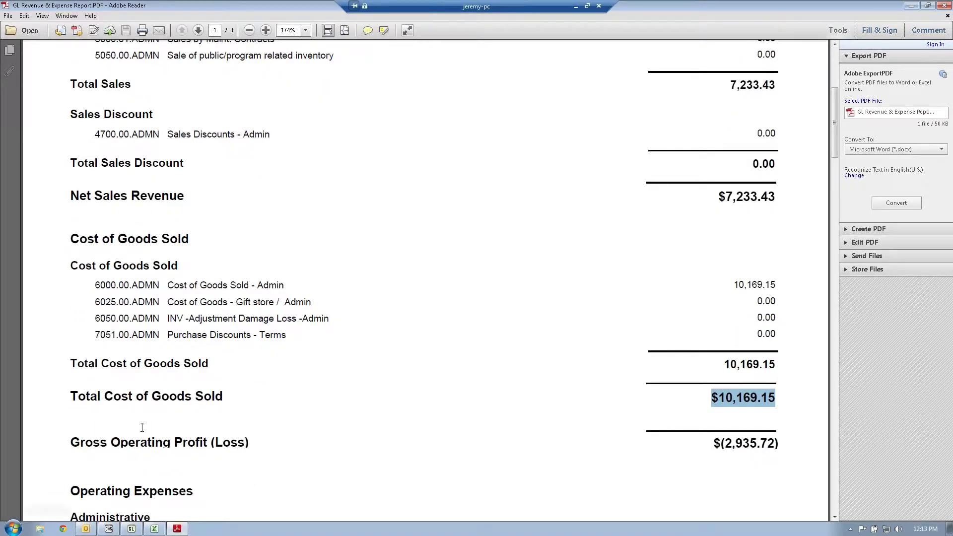
{"action": "left_click_drag", "start_coordinate": [69, 443], "coordinate": [712, 446]}
{"action": "left_click", "coordinate": [792, 447]}
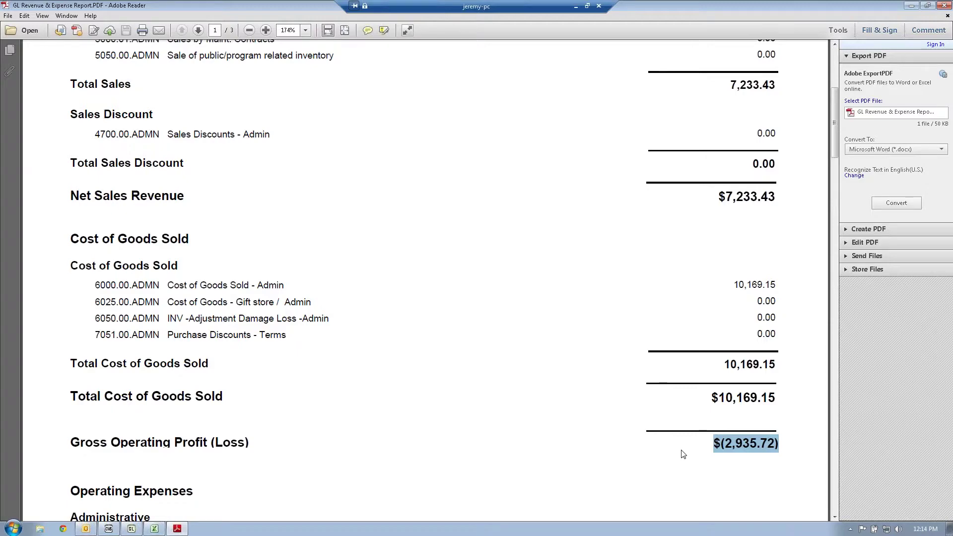
Review the Operating Expenses section and the Net Revenues amount at the report's end, and close the report.
{"action": "scroll", "coordinate": [684, 454], "scroll_direction": "down", "scroll_amount": 3}
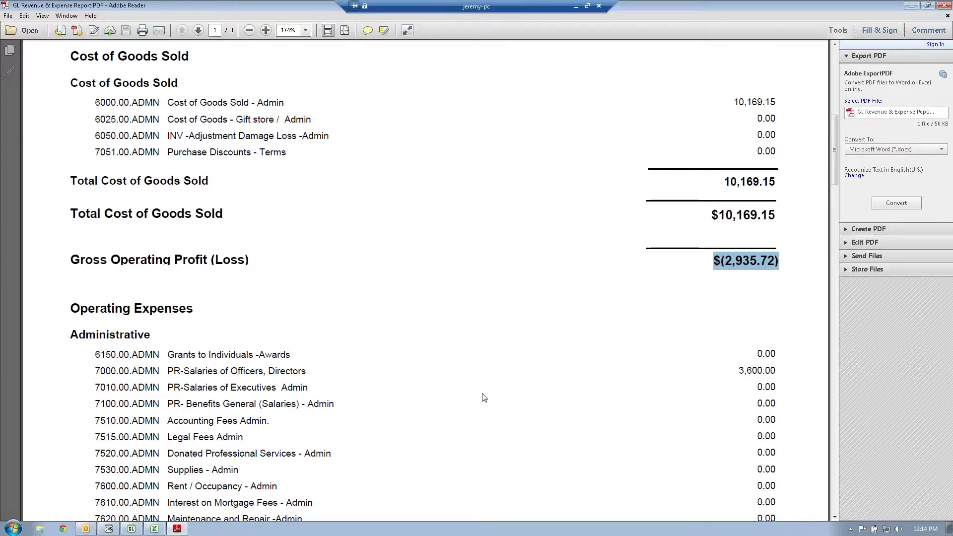
{"action": "scroll", "coordinate": [833, 162], "scroll_direction": "down", "scroll_amount": 2}
{"action": "left_click_drag", "start_coordinate": [834, 163], "coordinate": [829, 453]}
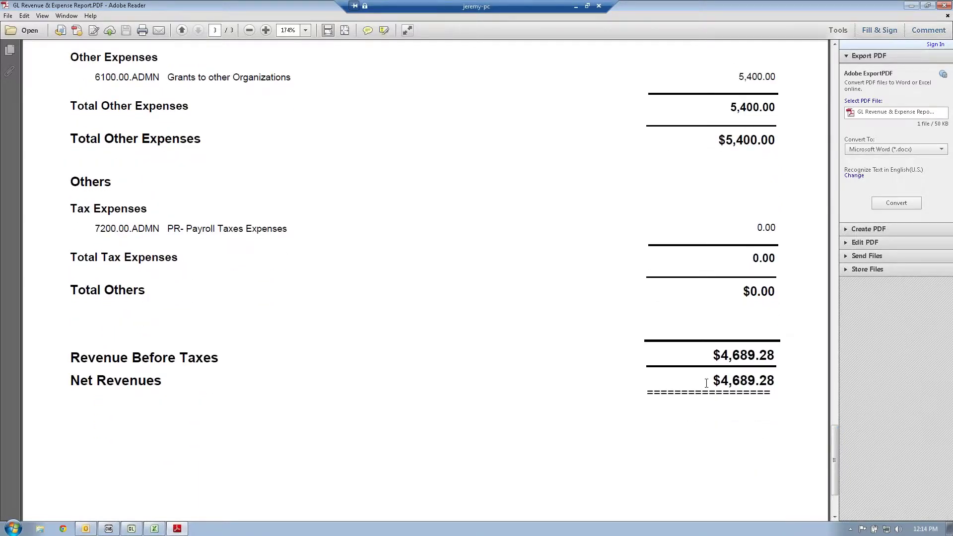
{"action": "left_click_drag", "start_coordinate": [716, 381], "coordinate": [794, 386]}
{"action": "left_click", "coordinate": [803, 387]}
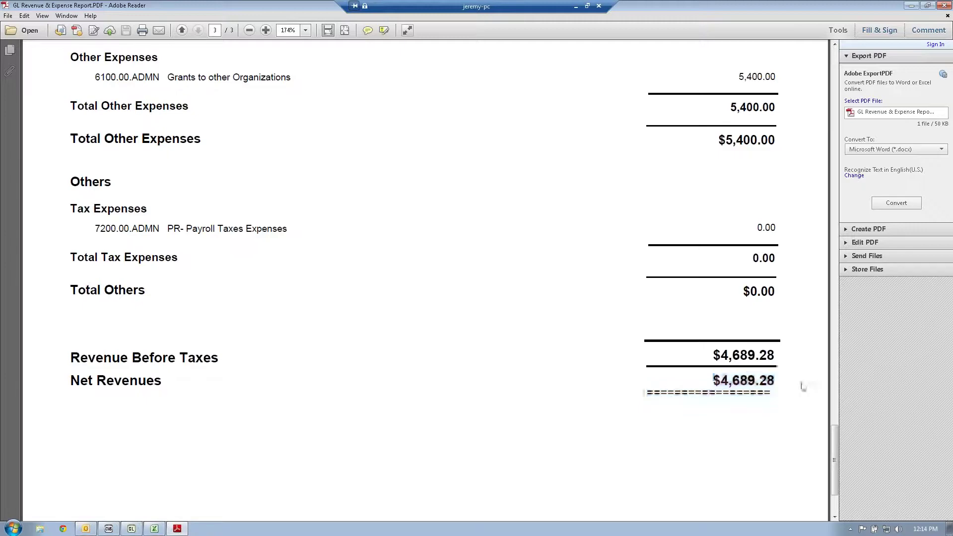
{"action": "left_click_drag", "start_coordinate": [730, 375], "coordinate": [785, 379]}
{"action": "left_click", "coordinate": [794, 385]}
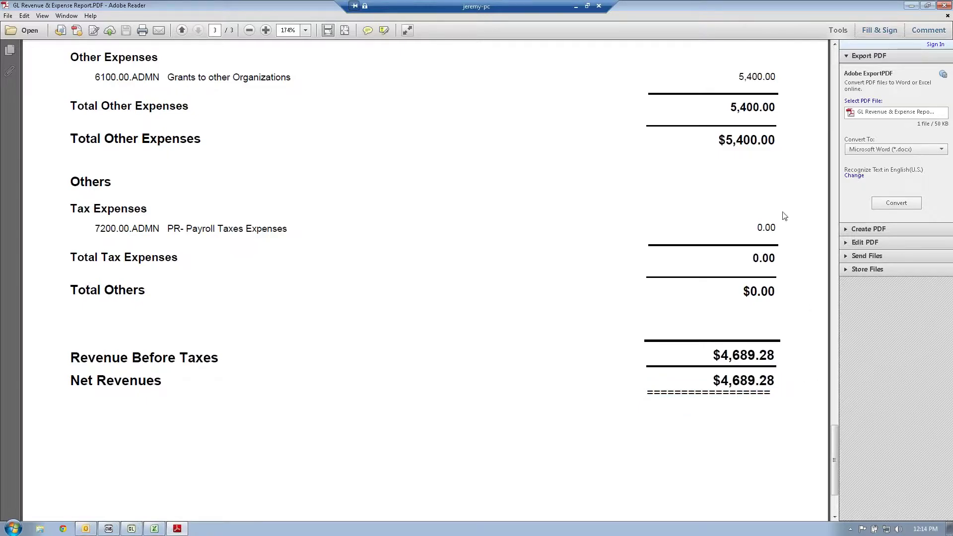
{"action": "left_click", "coordinate": [944, 6]}
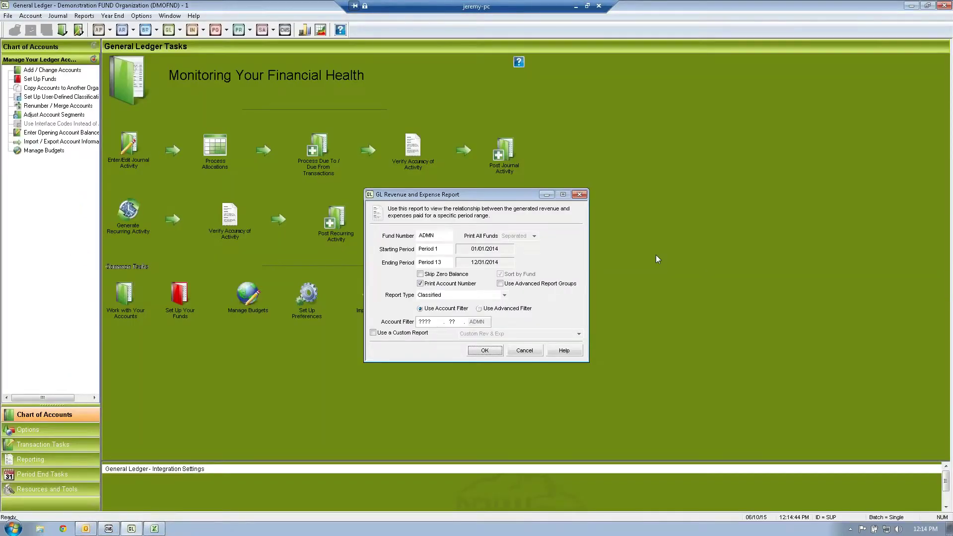
Set the Revenue and Expense report type to Comparative Classified and output the report to the screen.
{"action": "left_click", "coordinate": [504, 295]}
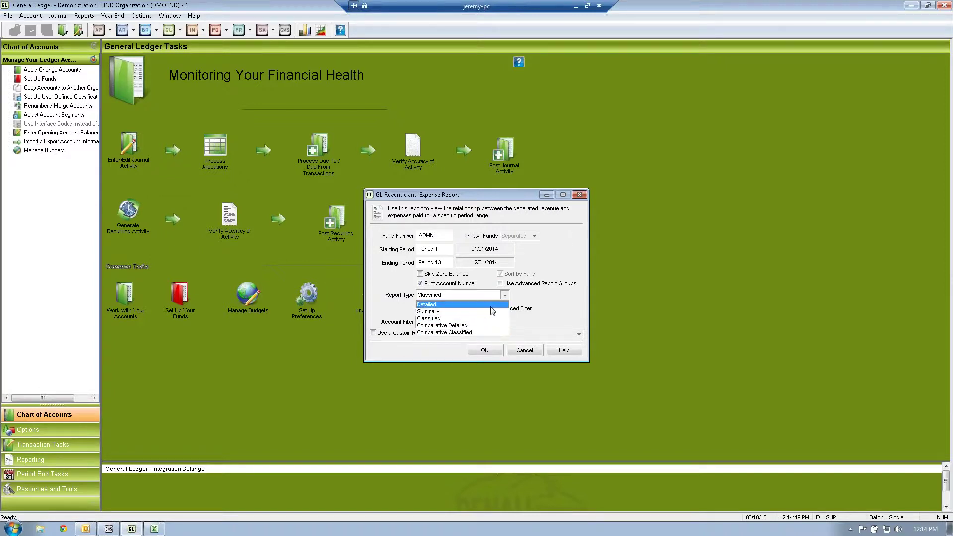
{"action": "left_click", "coordinate": [482, 334]}
{"action": "left_click", "coordinate": [485, 350]}
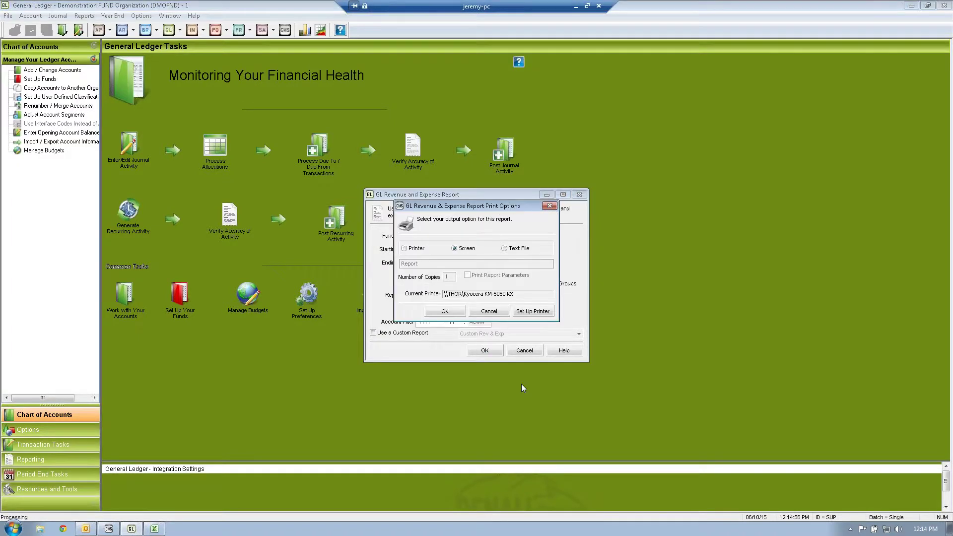
{"action": "left_click", "coordinate": [451, 315]}
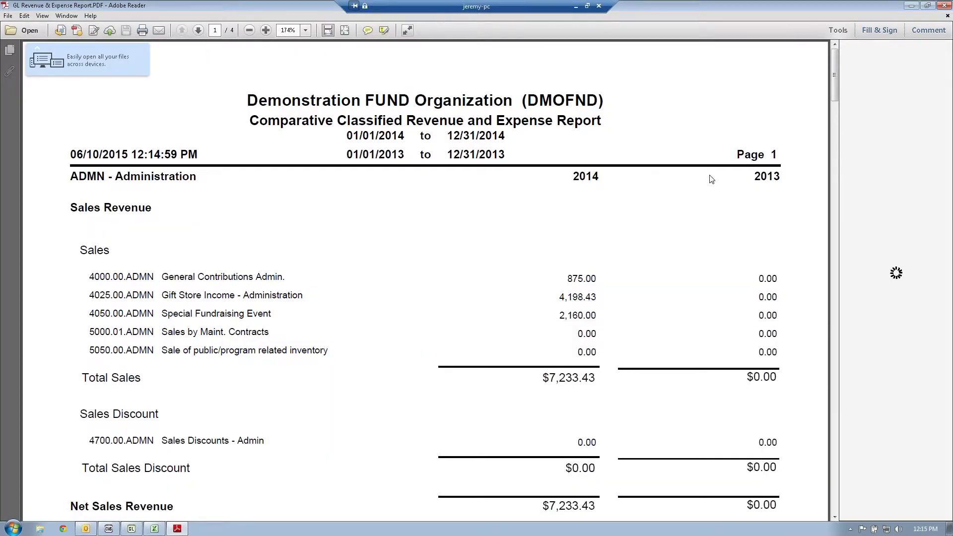
Examine the 2013 and 2014 columns of the comparative report, and close both the report and its options window.
{"action": "left_click_drag", "start_coordinate": [742, 179], "coordinate": [782, 181]}
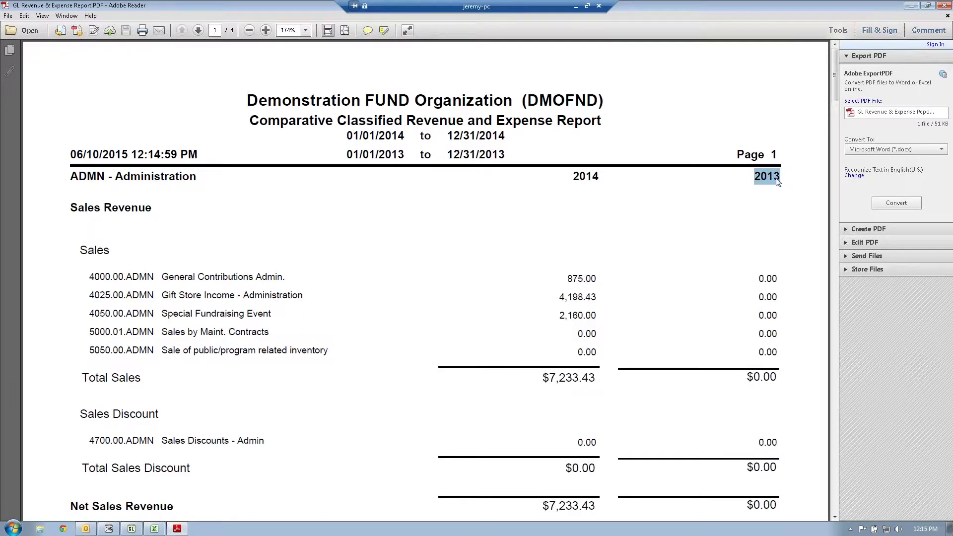
{"action": "double_click", "coordinate": [573, 176]}
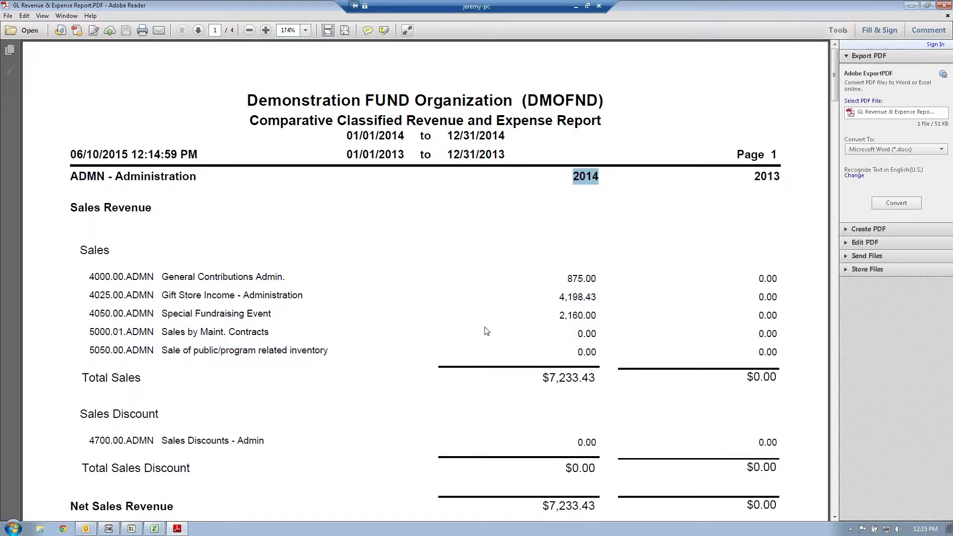
{"action": "scroll", "coordinate": [472, 272], "scroll_direction": "down", "scroll_amount": 1}
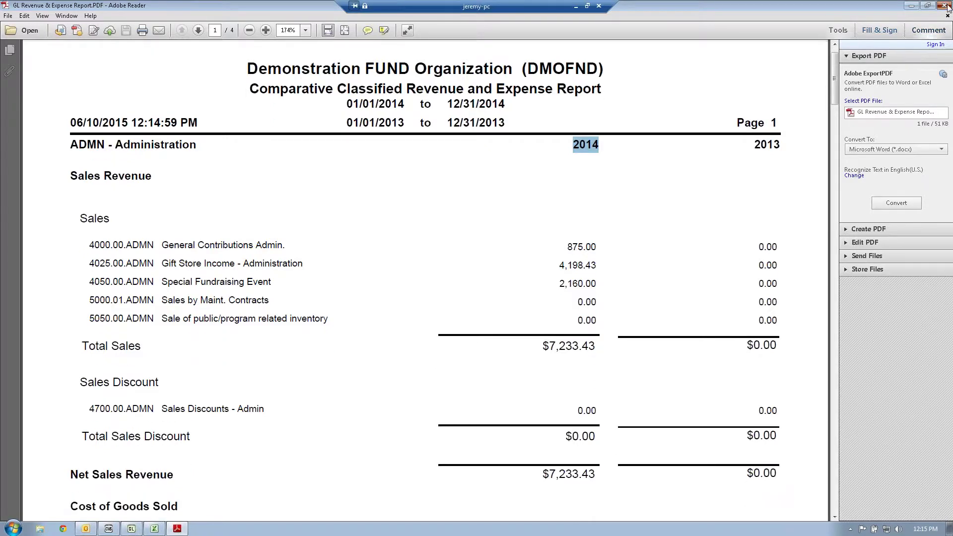
{"action": "left_click", "coordinate": [945, 5]}
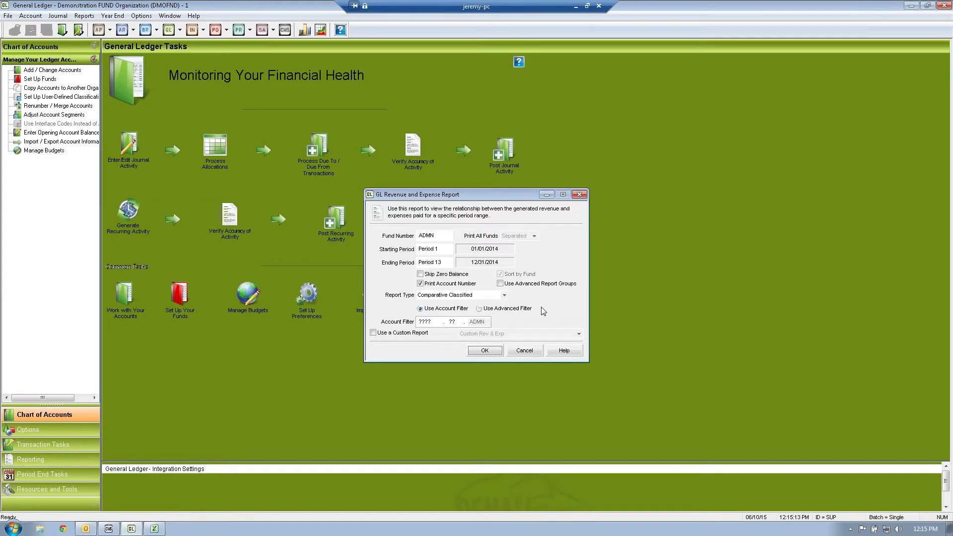
{"action": "left_click", "coordinate": [526, 350]}
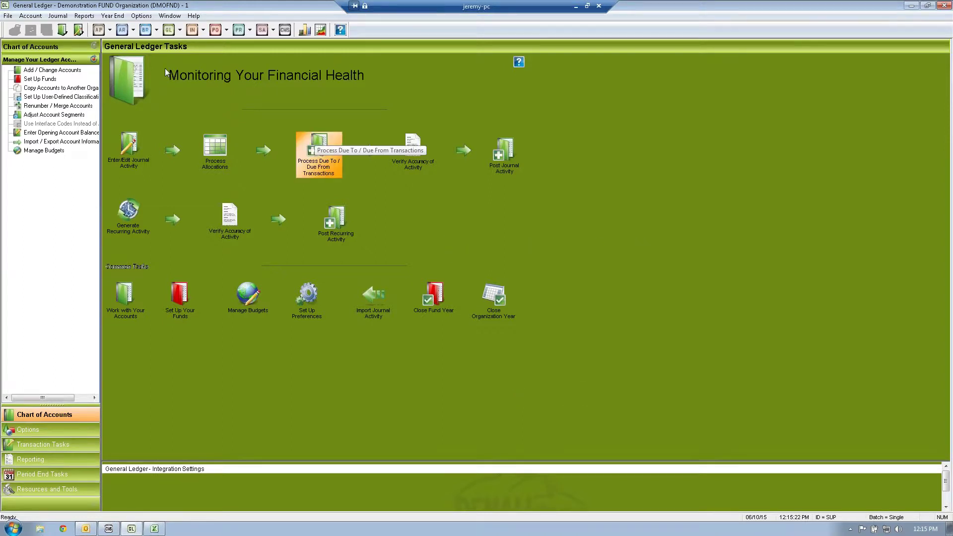
Run the FASB Statement of Activities for all funds with starting period 1 and ending period 13, output to the screen.
{"action": "left_click", "coordinate": [84, 15]}
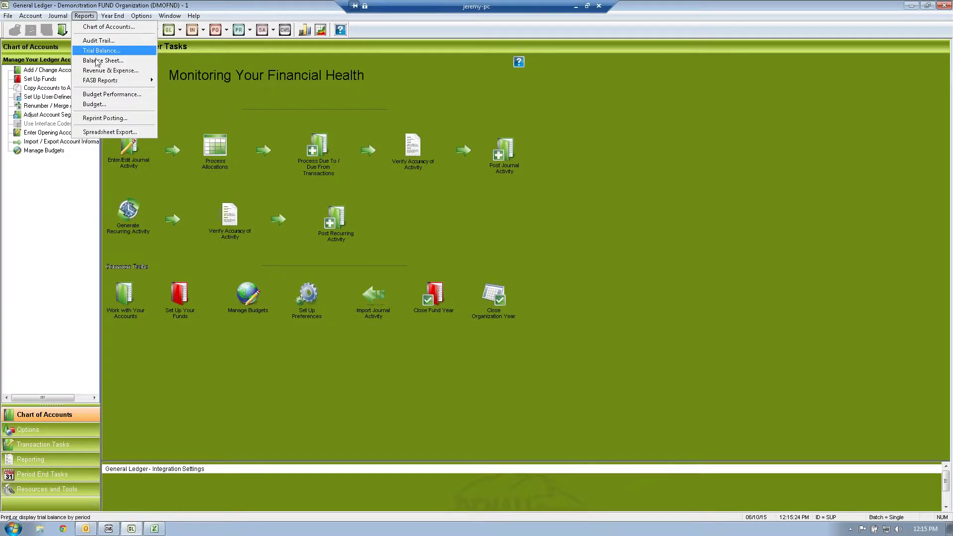
{"action": "mouse_move", "coordinate": [101, 81]}
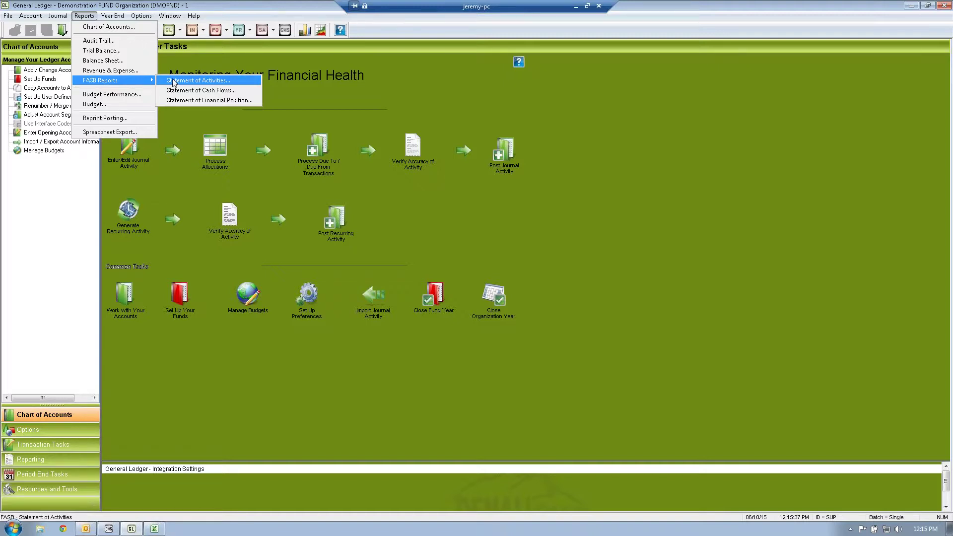
{"action": "left_click", "coordinate": [210, 81]}
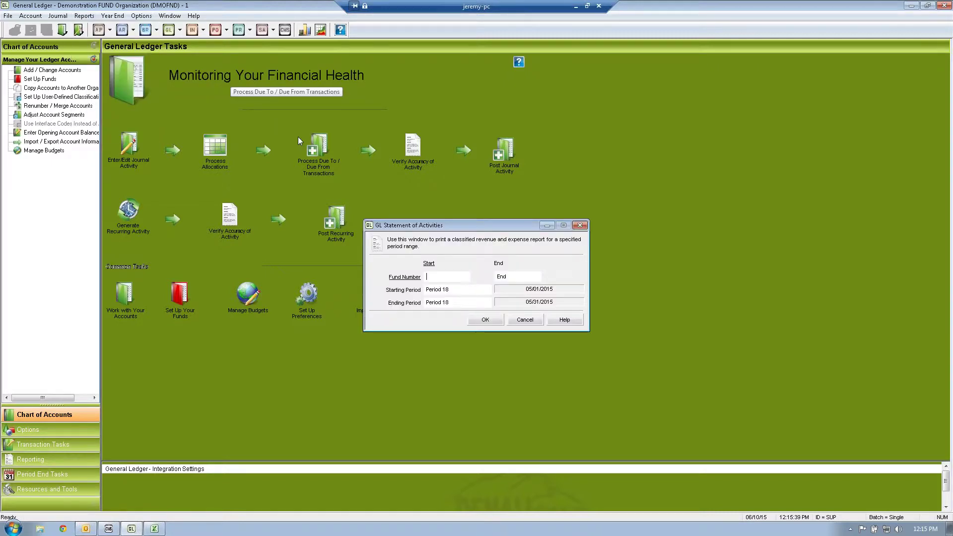
{"action": "key", "text": "Tab"}
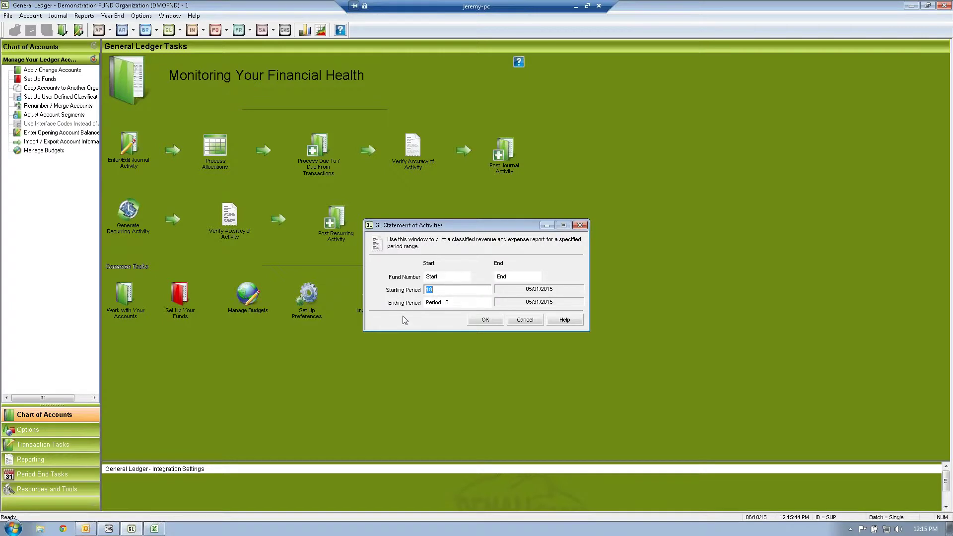
{"action": "type", "text": "1"}
{"action": "key", "text": "Tab"}
{"action": "type", "text": "13"}
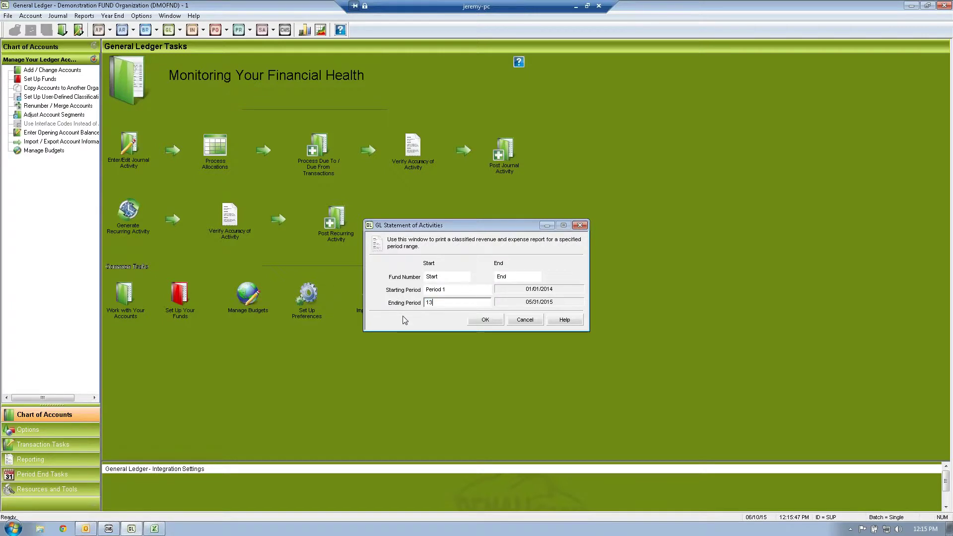
{"action": "key", "text": "Tab"}
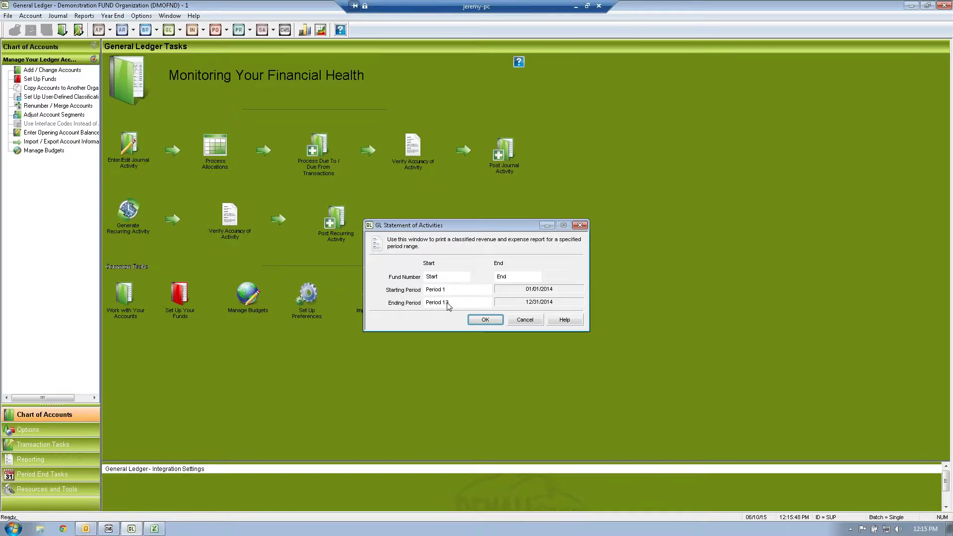
{"action": "left_click", "coordinate": [492, 321]}
{"action": "left_click", "coordinate": [454, 309]}
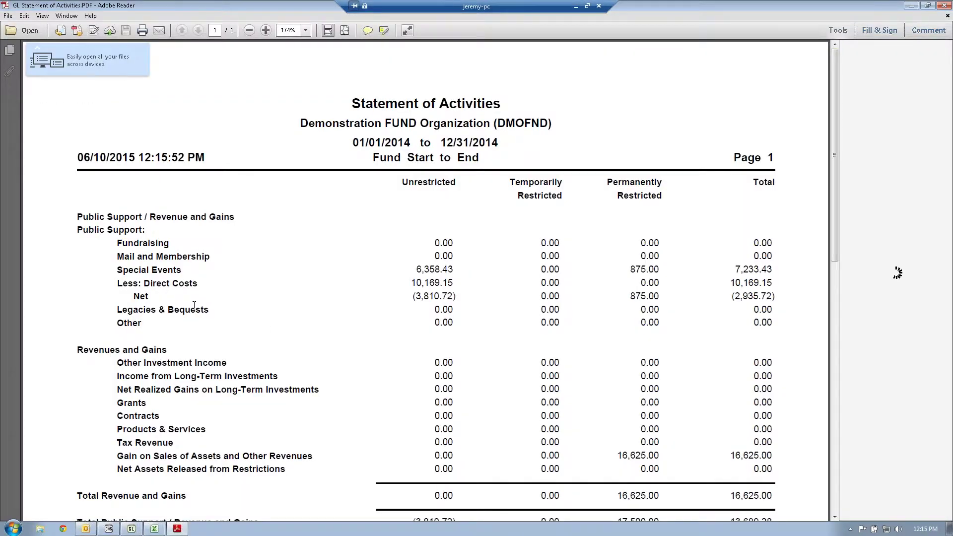
Examine the Special Events and Direct Costs lines across the Statement of Activities columns, and close the report and its options window.
{"action": "left_click_drag", "start_coordinate": [117, 243], "coordinate": [181, 271]}
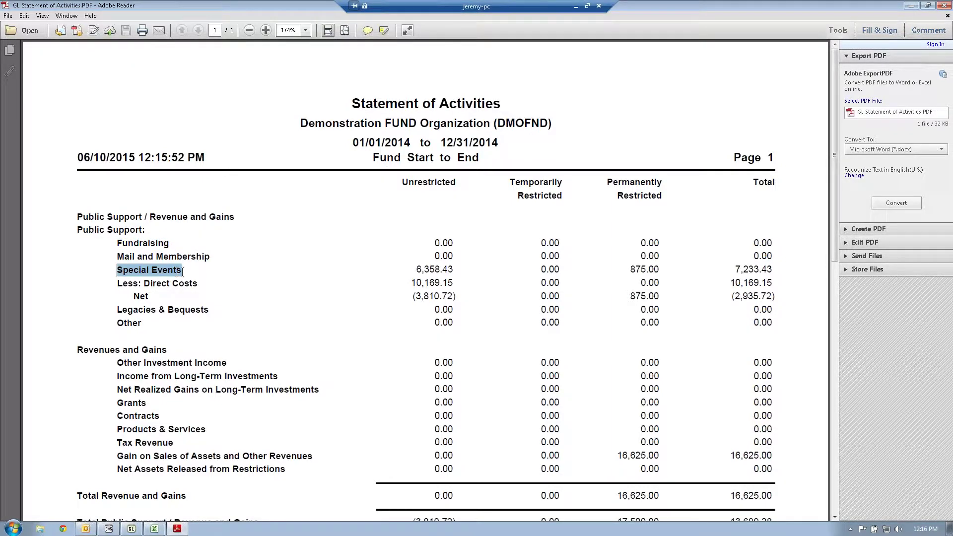
{"action": "left_click_drag", "start_coordinate": [117, 283], "coordinate": [195, 284]}
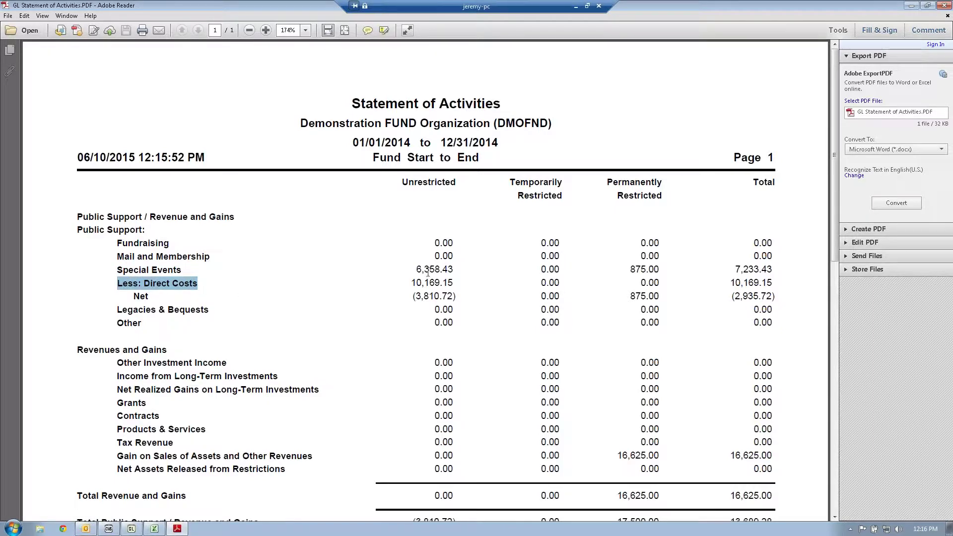
{"action": "left_click_drag", "start_coordinate": [416, 270], "coordinate": [453, 269]}
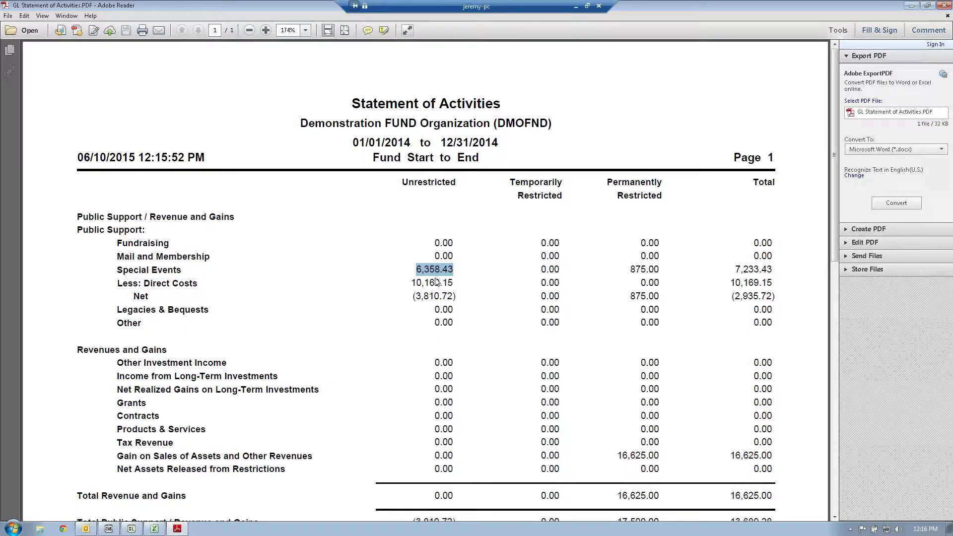
{"action": "left_click_drag", "start_coordinate": [541, 269], "coordinate": [548, 270]}
{"action": "left_click_drag", "start_coordinate": [630, 270], "coordinate": [655, 269]}
{"action": "left_click_drag", "start_coordinate": [733, 270], "coordinate": [780, 269]}
{"action": "scroll", "coordinate": [764, 337], "scroll_direction": "down", "scroll_amount": 2}
{"action": "scroll", "coordinate": [763, 336], "scroll_direction": "down", "scroll_amount": 3}
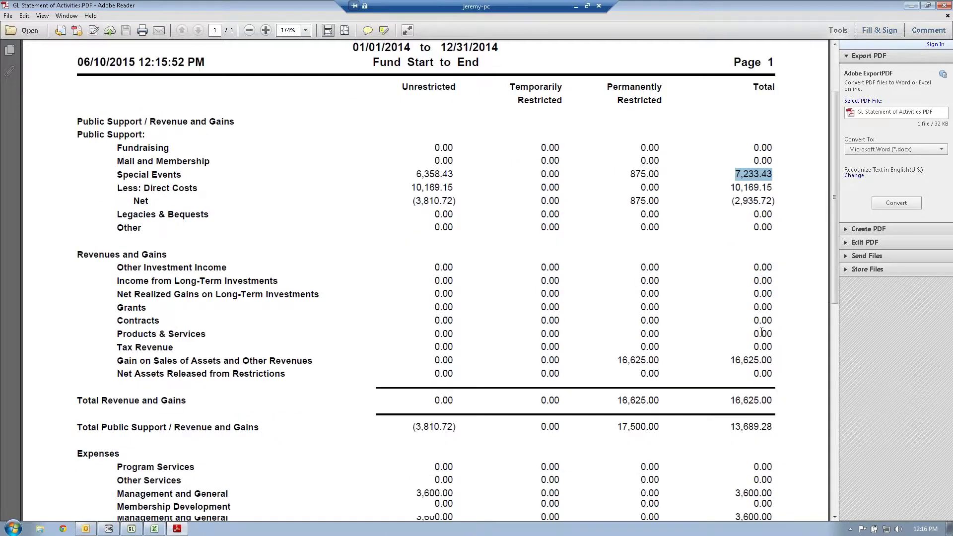
{"action": "scroll", "coordinate": [762, 333], "scroll_direction": "up", "scroll_amount": 5}
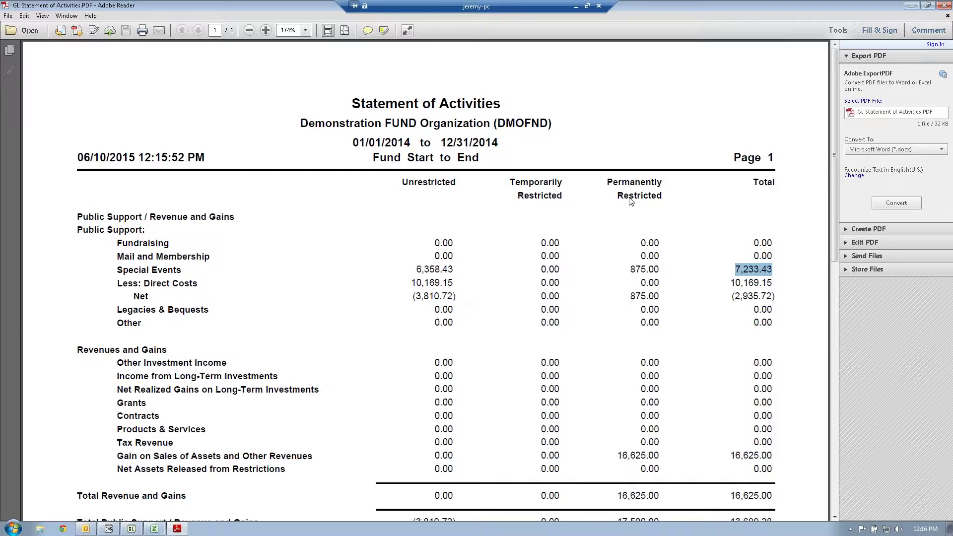
{"action": "left_click", "coordinate": [944, 5]}
{"action": "left_click", "coordinate": [527, 323]}
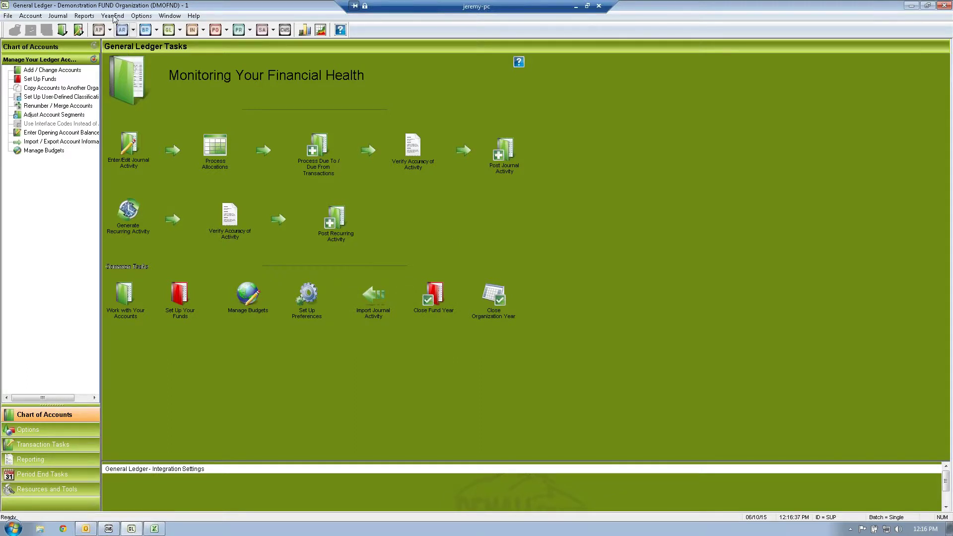
Start a Revenue and Expense report with starting period 1 and ending period 13, and include account numbers in the printout.
{"action": "left_click", "coordinate": [83, 16]}
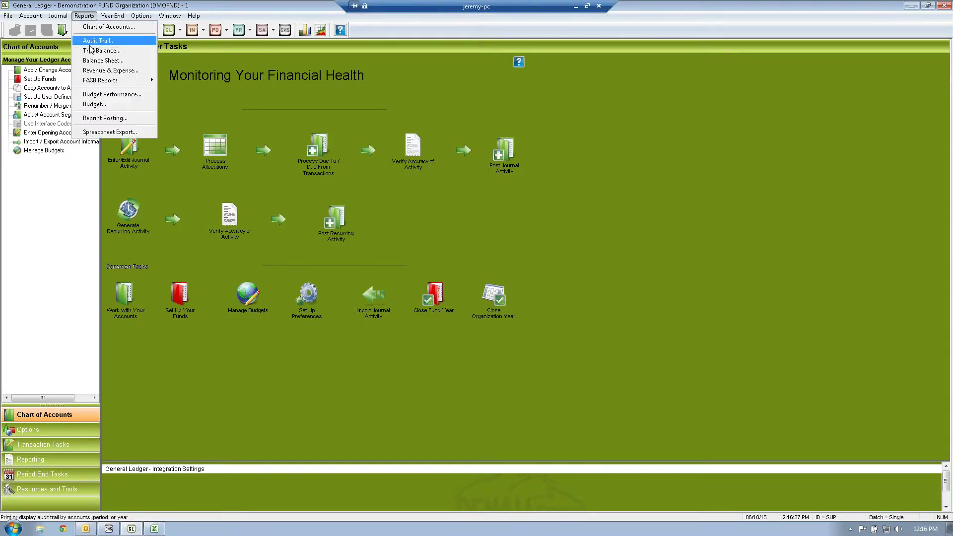
{"action": "left_click", "coordinate": [95, 70]}
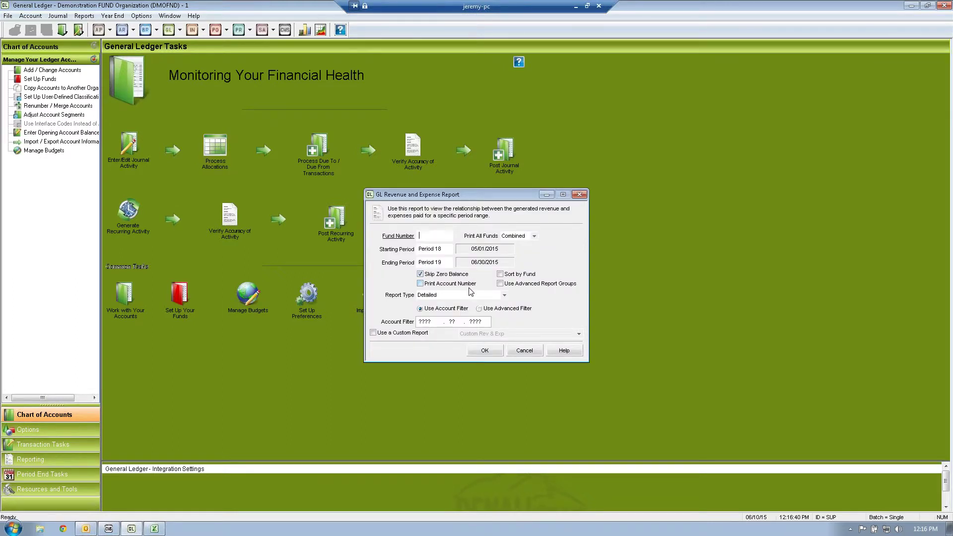
{"action": "left_click", "coordinate": [473, 322]}
{"action": "left_click", "coordinate": [444, 252]}
{"action": "type", "text": "1"}
{"action": "key", "text": "Tab"}
{"action": "type", "text": "13"}
{"action": "key", "text": "Tab"}
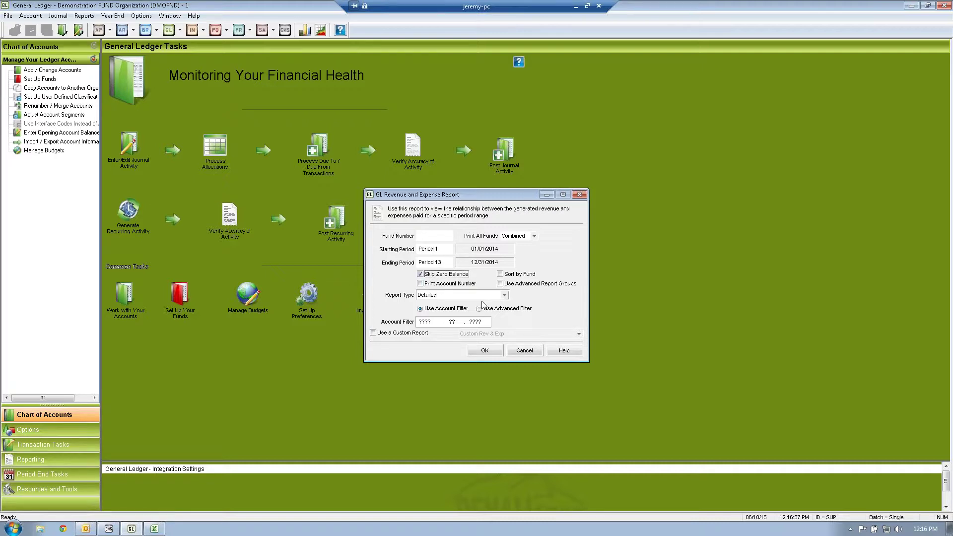
{"action": "left_click", "coordinate": [421, 284]}
Try the account filter with ADMN as its third segment and with 00 as its second segment, resetting each to wildcards.
{"action": "left_click", "coordinate": [474, 322]}
{"action": "type", "text": "ADMN"}
{"action": "key", "text": "Tab"}
{"action": "double_click", "coordinate": [482, 321]}
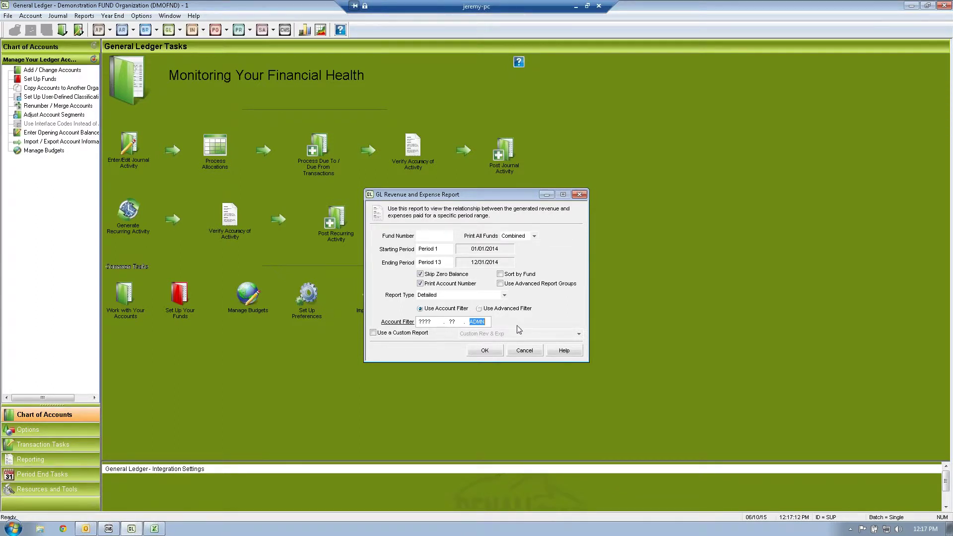
{"action": "left_click", "coordinate": [453, 322]}
{"action": "left_click", "coordinate": [476, 322]}
{"action": "type", "text": "????"}
{"action": "left_click", "coordinate": [452, 322]}
{"action": "type", "text": "00"}
{"action": "left_click", "coordinate": [451, 322]}
{"action": "type", "text": "??"}
Set the account filter's first segment to 4???, keep Skip Zero Balance enabled, and output the report to the screen.
{"action": "left_click", "coordinate": [422, 321]}
{"action": "type", "text": "4???"}
{"action": "key", "text": "Tab"}
{"action": "double_click", "coordinate": [420, 275]}
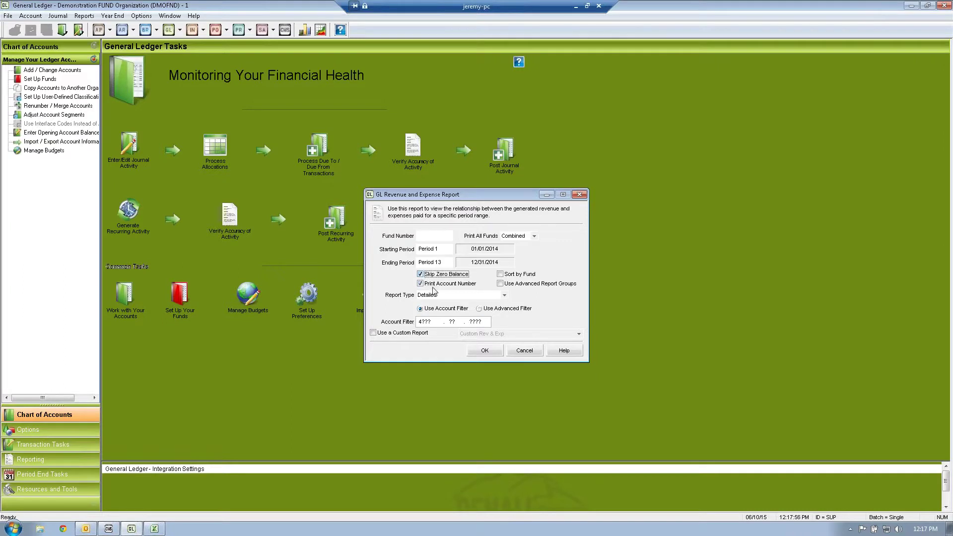
{"action": "left_click", "coordinate": [485, 350]}
{"action": "left_click", "coordinate": [445, 311]}
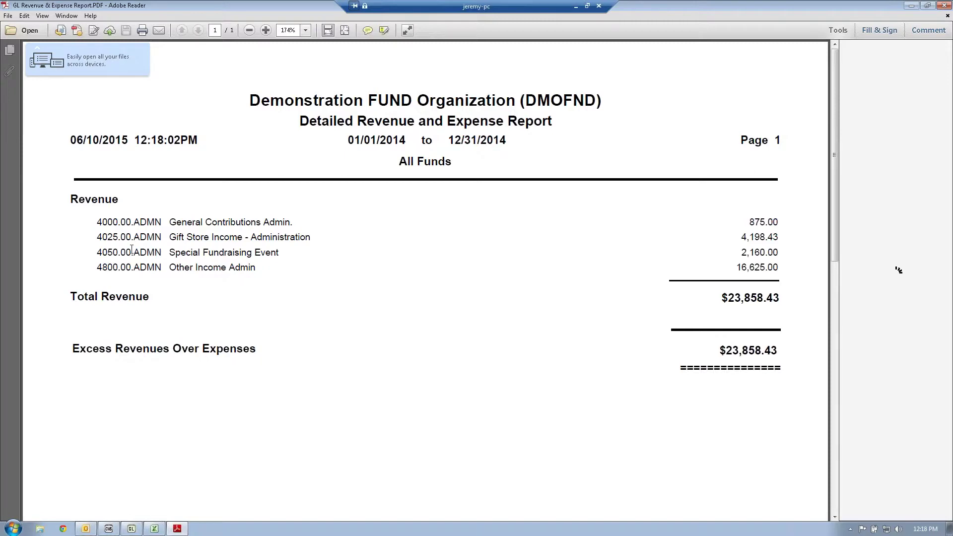
Examine the revenue accounts, Total Revenue and Excess Revenues Over Expenses, and close both the report and its options window.
{"action": "left_click_drag", "start_coordinate": [98, 221], "coordinate": [780, 281]}
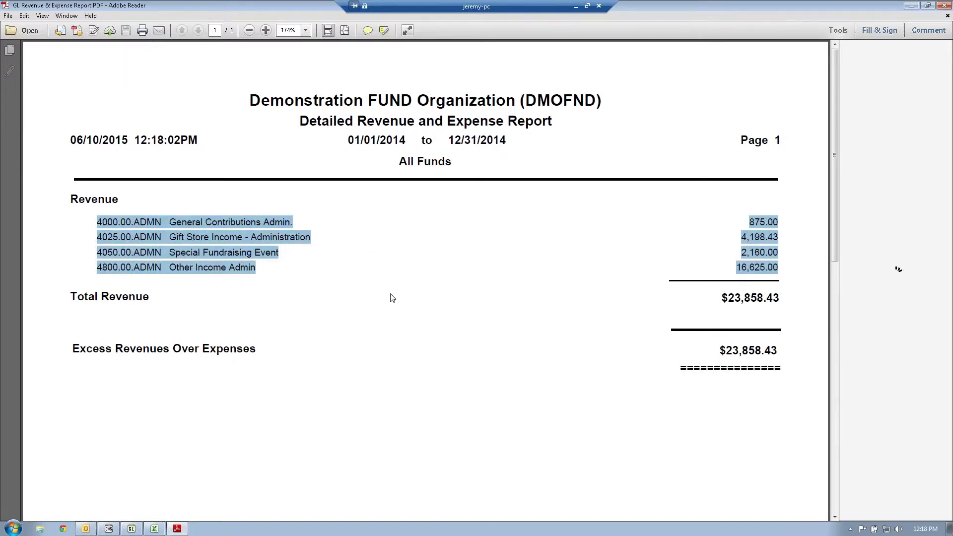
{"action": "left_click", "coordinate": [379, 284]}
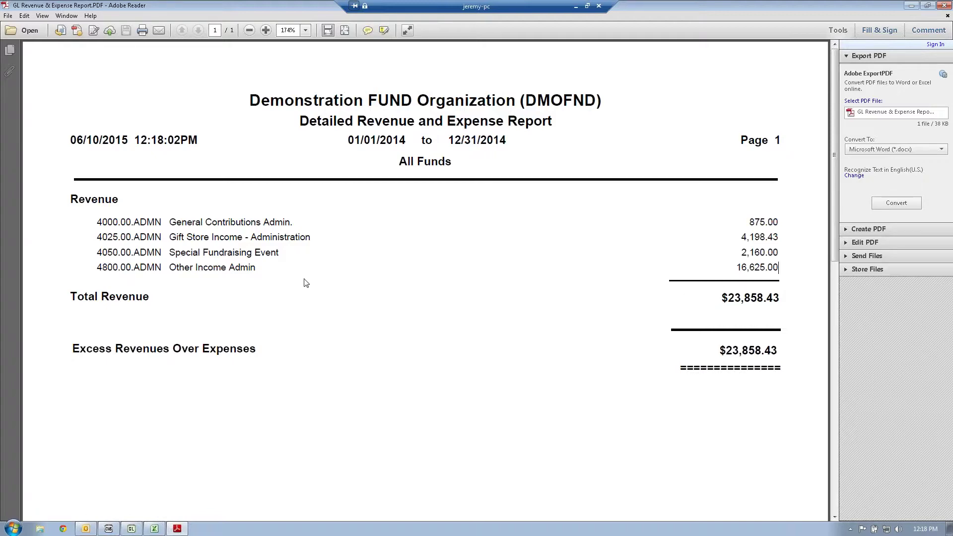
{"action": "left_click_drag", "start_coordinate": [97, 222], "coordinate": [102, 222]}
{"action": "left_click_drag", "start_coordinate": [102, 222], "coordinate": [149, 271]}
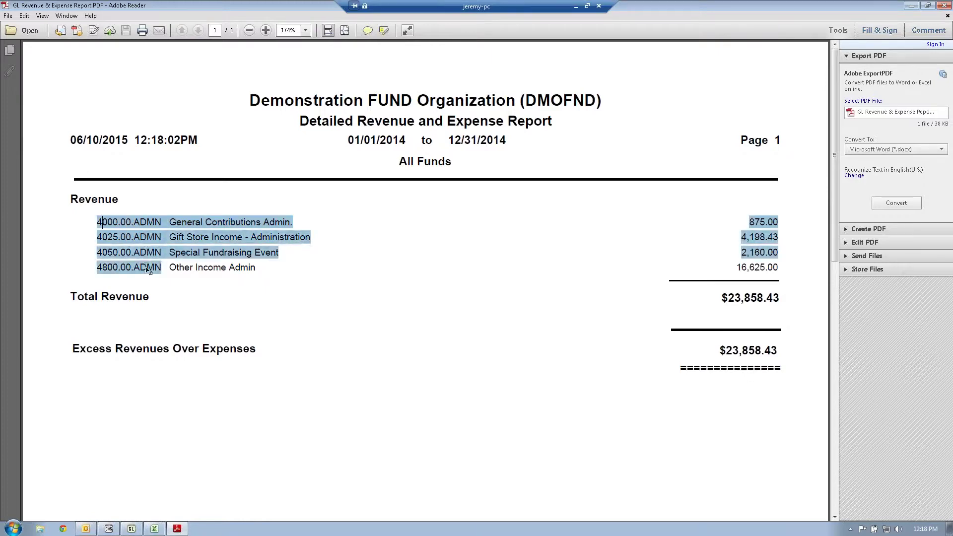
{"action": "left_click", "coordinate": [261, 269]}
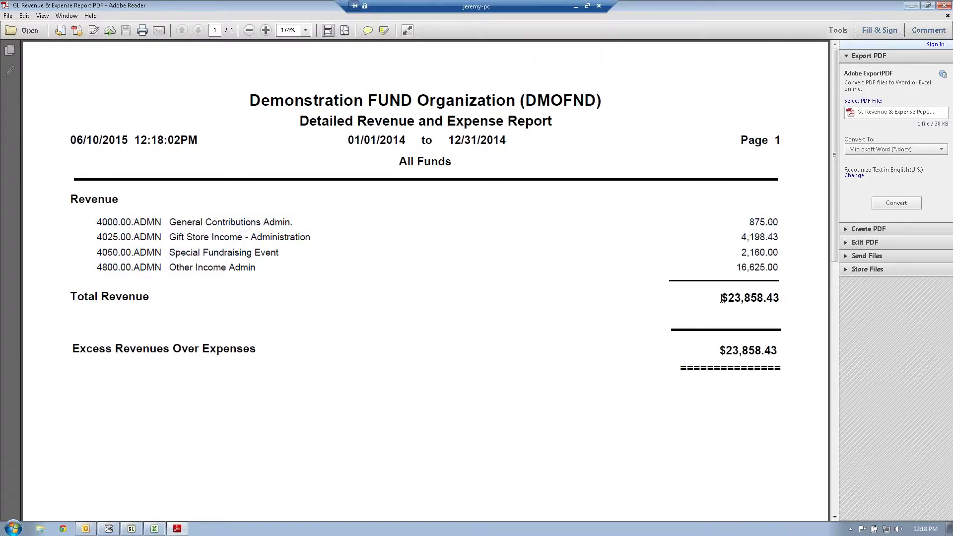
{"action": "left_click_drag", "start_coordinate": [725, 297], "coordinate": [794, 300]}
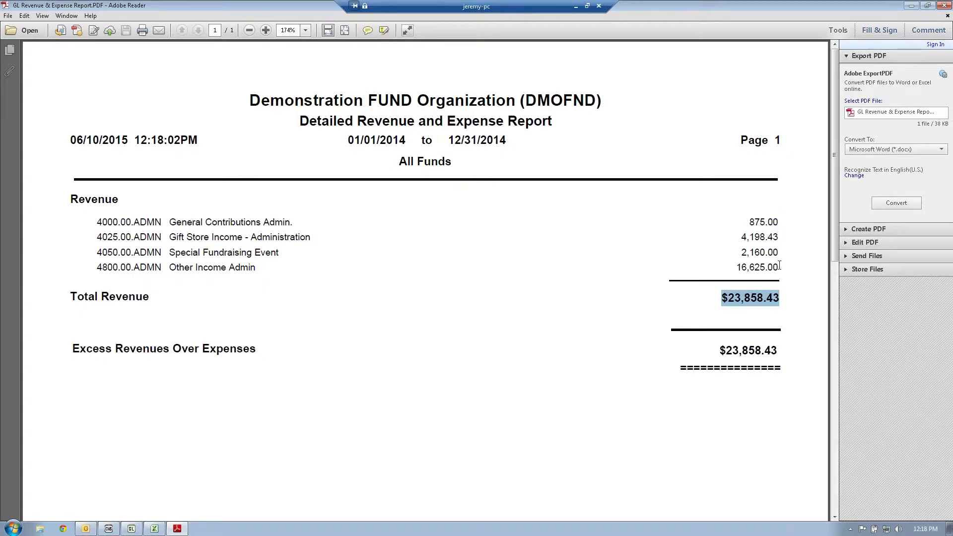
{"action": "left_click_drag", "start_coordinate": [719, 347], "coordinate": [790, 346]}
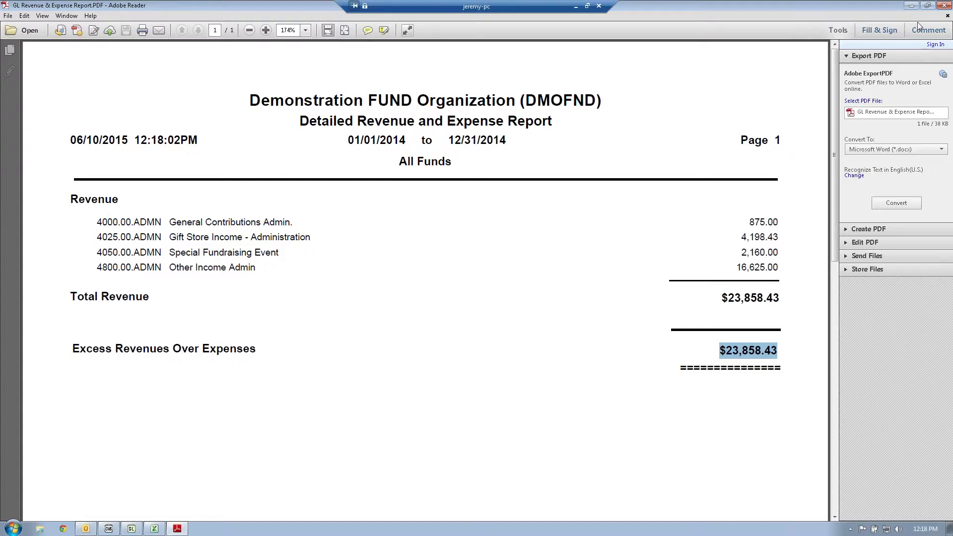
{"action": "left_click", "coordinate": [943, 5]}
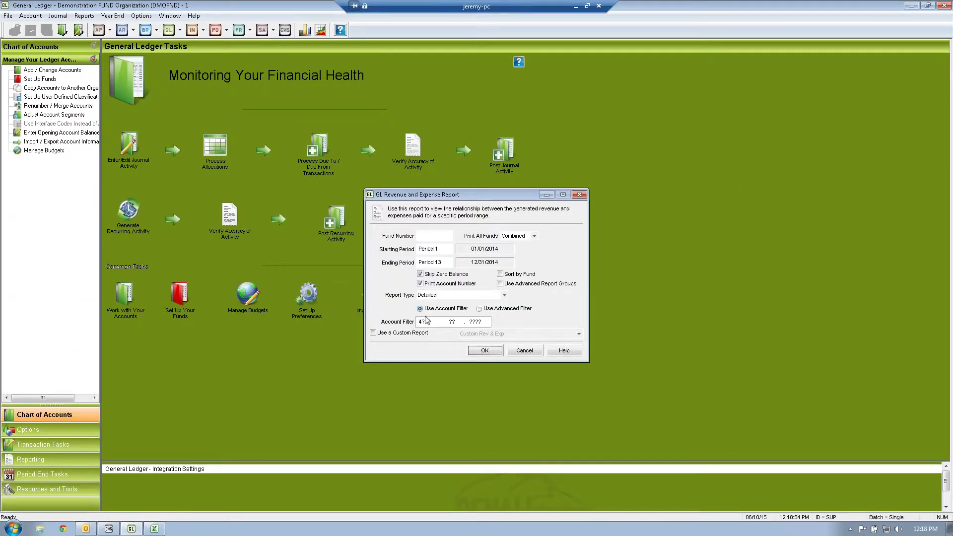
{"action": "left_click", "coordinate": [425, 320]}
{"action": "left_click", "coordinate": [522, 353]}
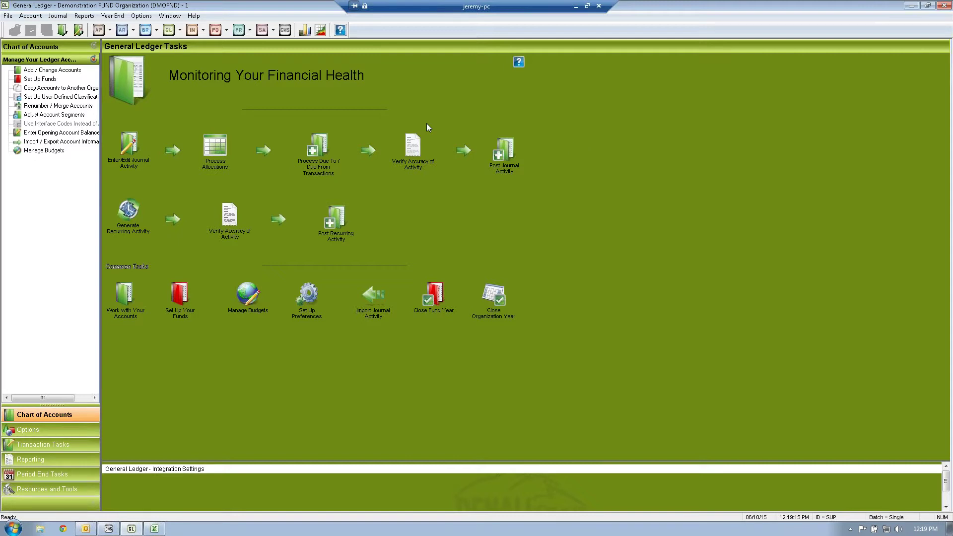
Open the Advanced Report Group Codes setup and load the OPADMN Operating Expense - Admin group.
{"action": "left_click", "coordinate": [147, 18]}
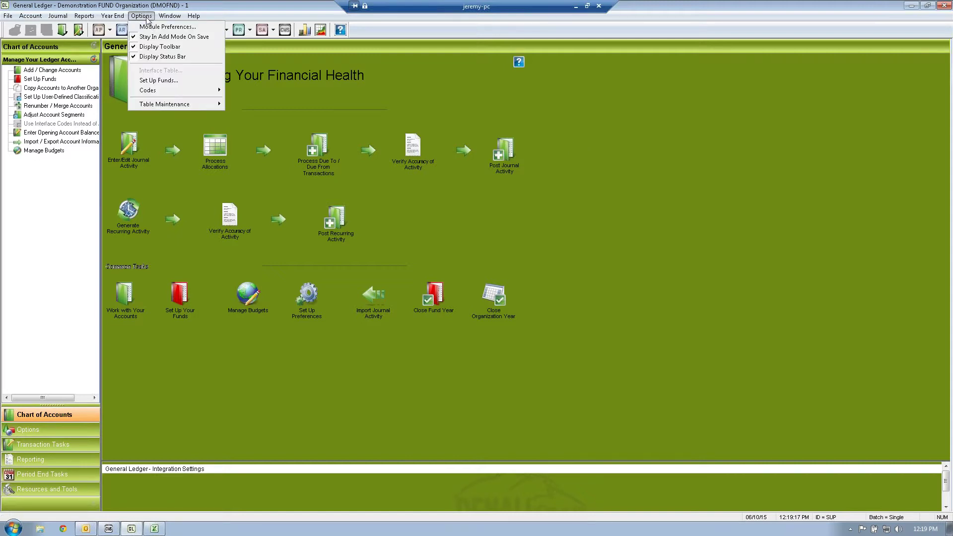
{"action": "mouse_move", "coordinate": [162, 92]}
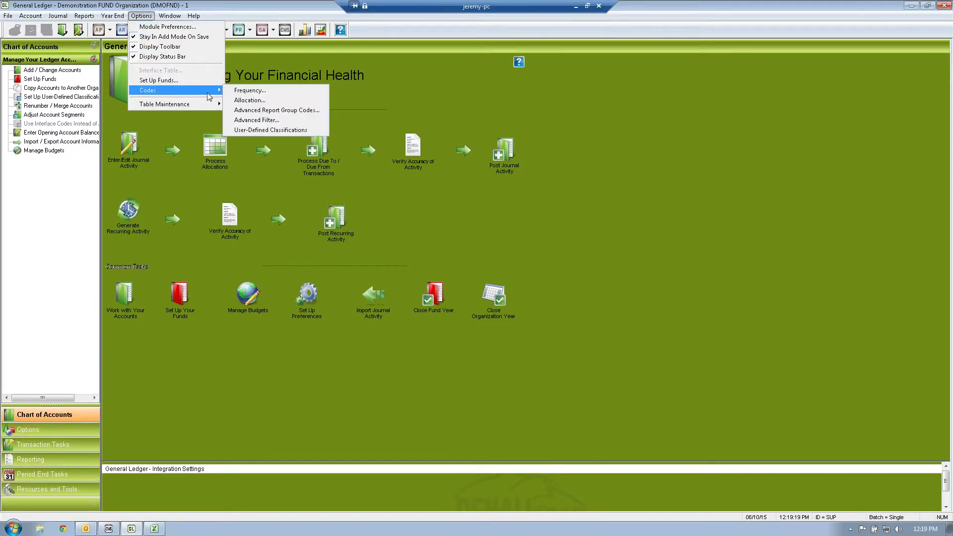
{"action": "left_click", "coordinate": [291, 110]}
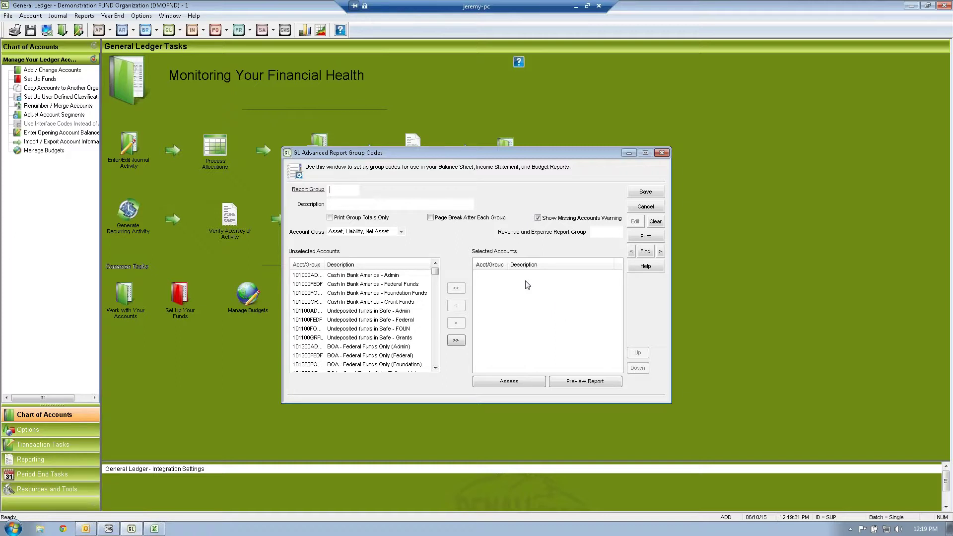
{"action": "left_click", "coordinate": [645, 251]}
{"action": "scroll", "coordinate": [571, 288], "scroll_direction": "down", "scroll_amount": 1}
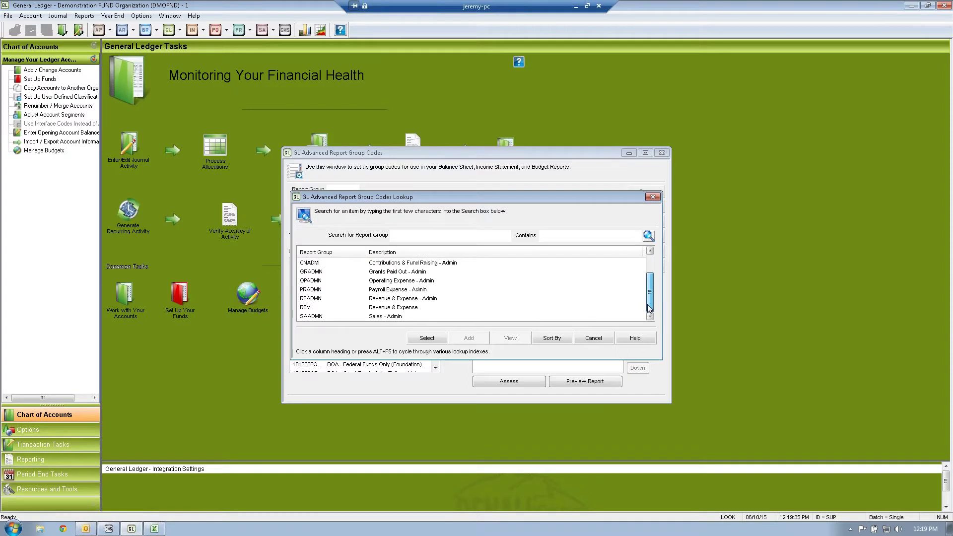
{"action": "left_click", "coordinate": [410, 282]}
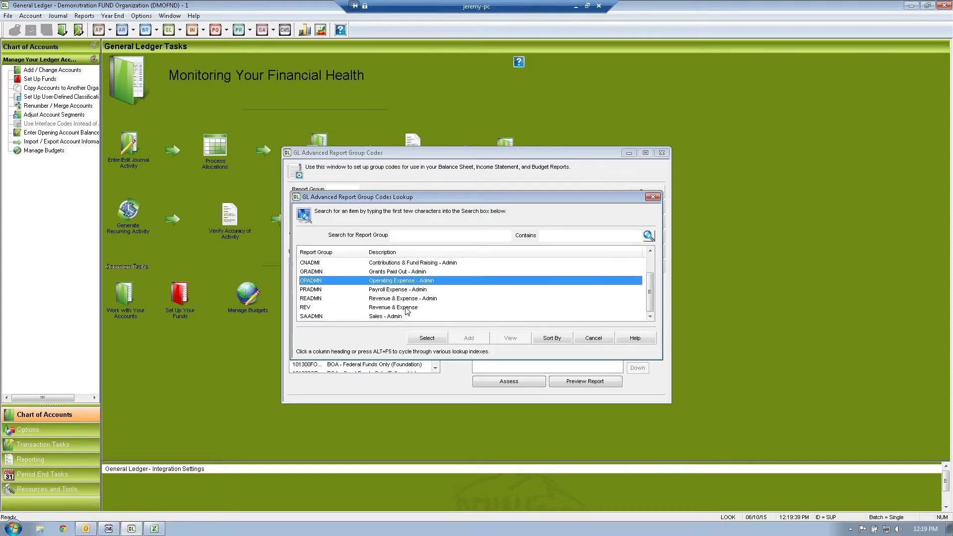
{"action": "left_click", "coordinate": [420, 339]}
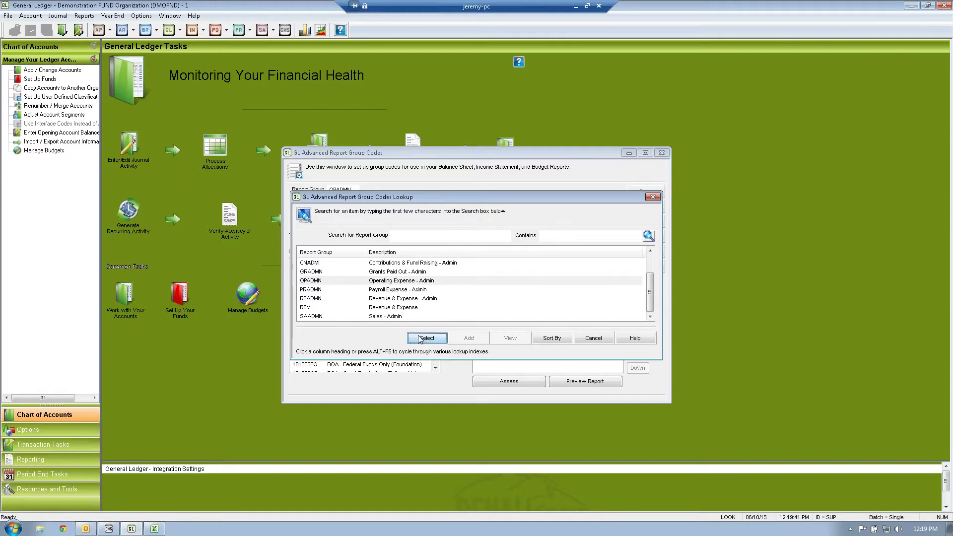
Review the accounts selected for the Operating Expense - Admin group.
{"action": "left_click", "coordinate": [526, 286]}
{"action": "left_click", "coordinate": [536, 293]}
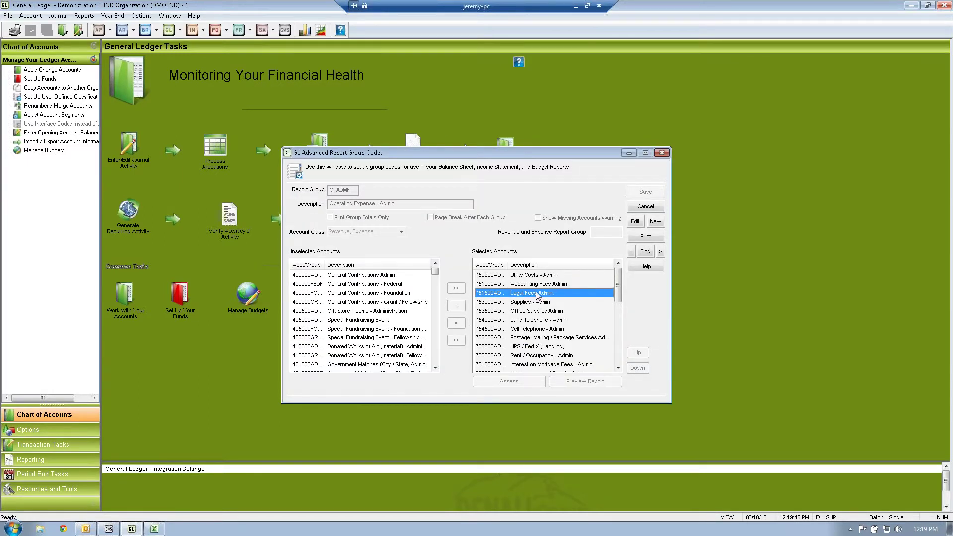
{"action": "key", "text": "Down"}
{"action": "key", "text": "Down"}
{"action": "key", "text": "Down"}
{"action": "left_click", "coordinate": [536, 329]}
{"action": "left_click", "coordinate": [537, 337]}
{"action": "left_click", "coordinate": [536, 346]}
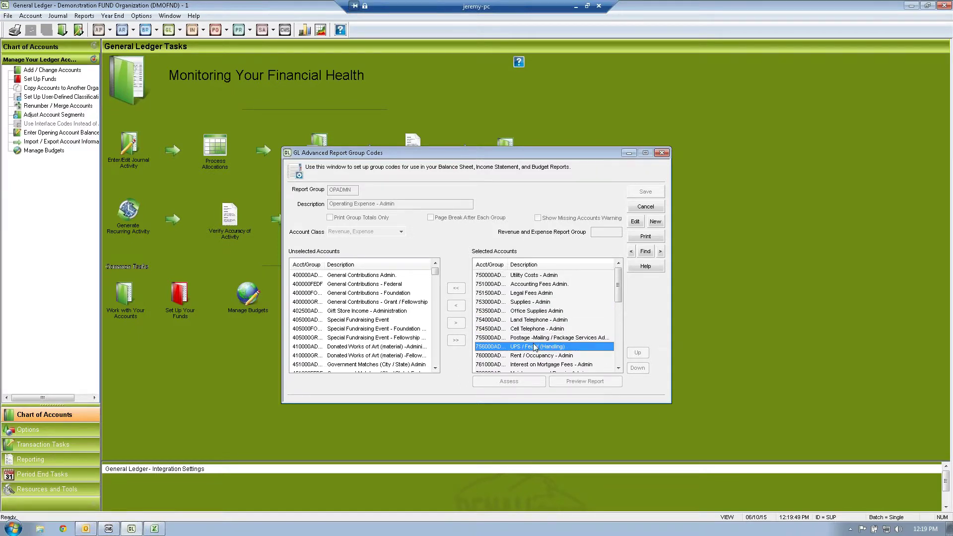
{"action": "scroll", "coordinate": [621, 312], "scroll_direction": "down", "scroll_amount": 3}
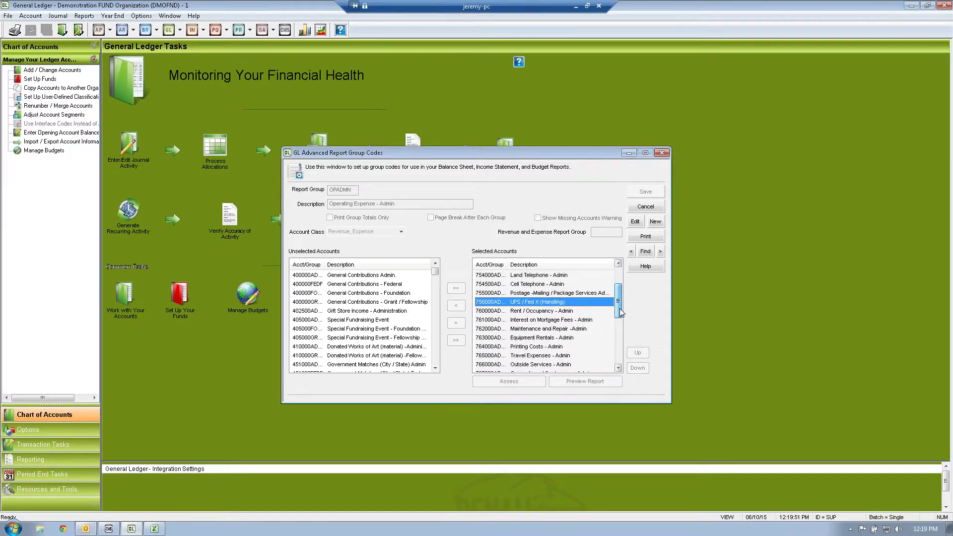
{"action": "left_click_drag", "start_coordinate": [620, 316], "coordinate": [628, 276]}
Load the GRADMN Grants Paid Out - Admin report group and review its selected grant accounts.
{"action": "left_click", "coordinate": [646, 251]}
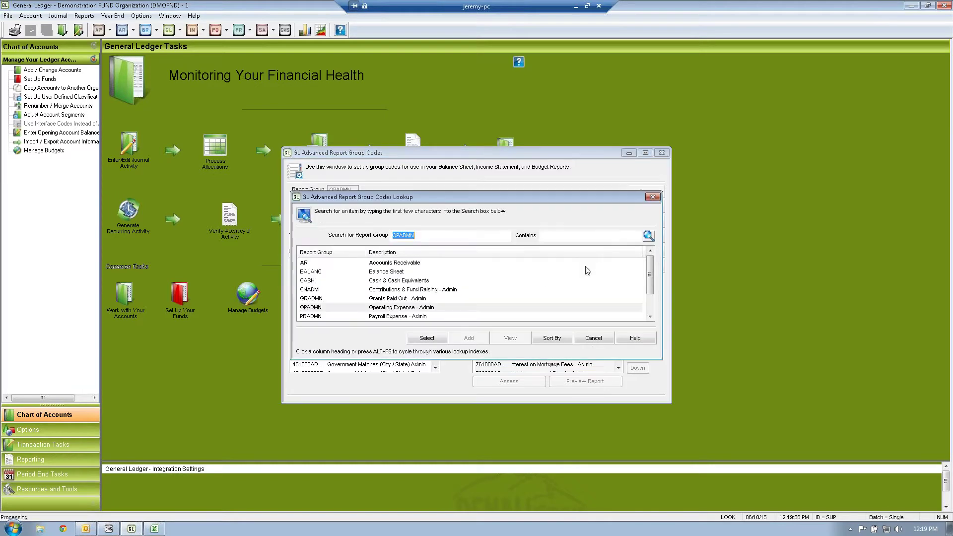
{"action": "left_click", "coordinate": [410, 299]}
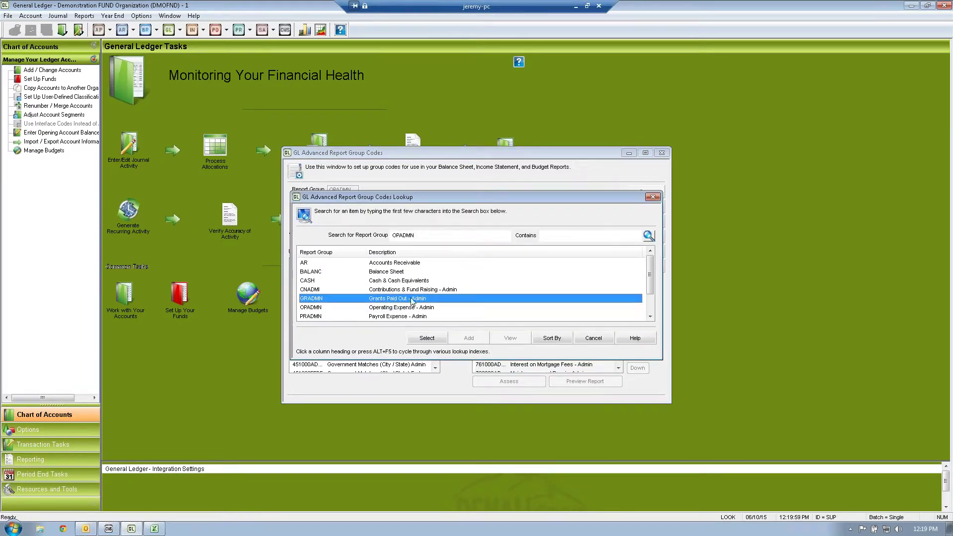
{"action": "left_click", "coordinate": [419, 339]}
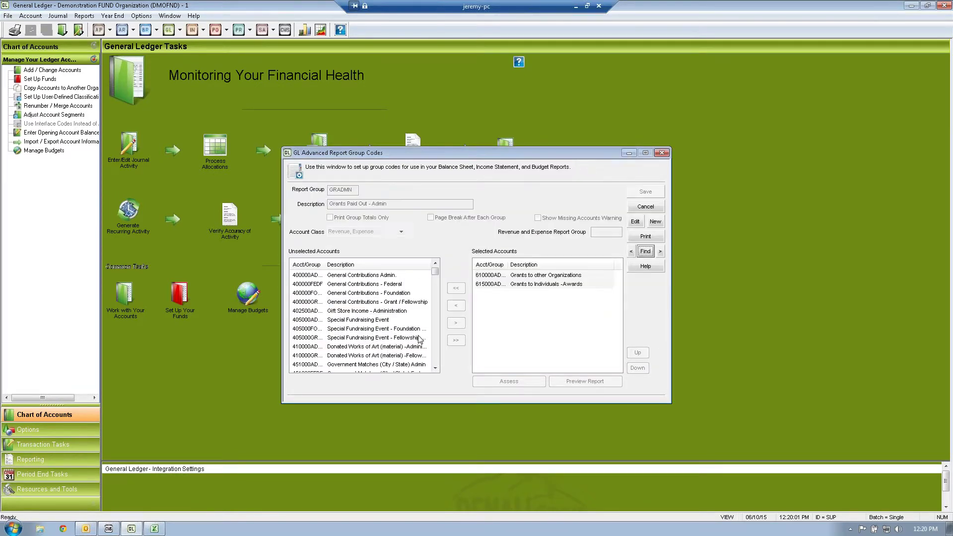
{"action": "left_click", "coordinate": [525, 285]}
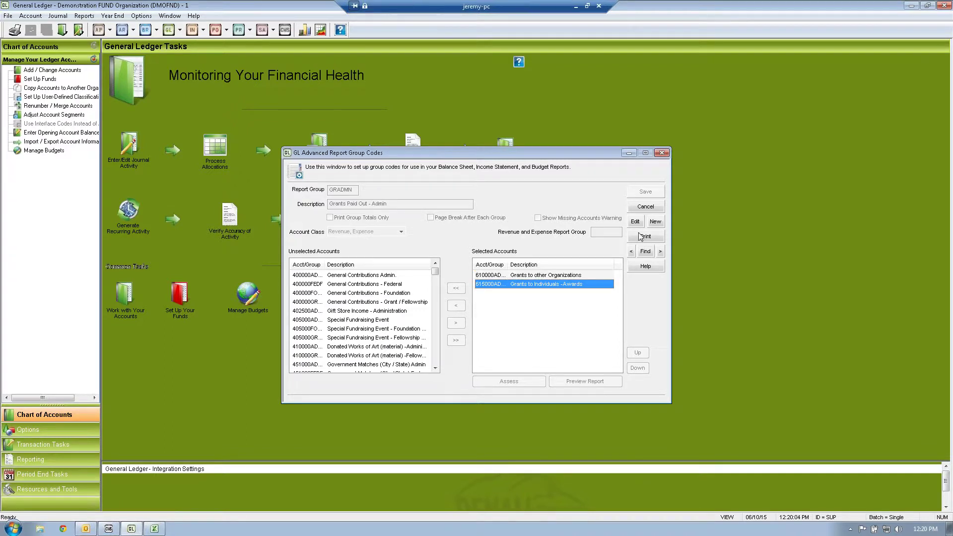
Look through the available advanced report group codes and load the SAADMN Sales - Admin group.
{"action": "left_click", "coordinate": [644, 251]}
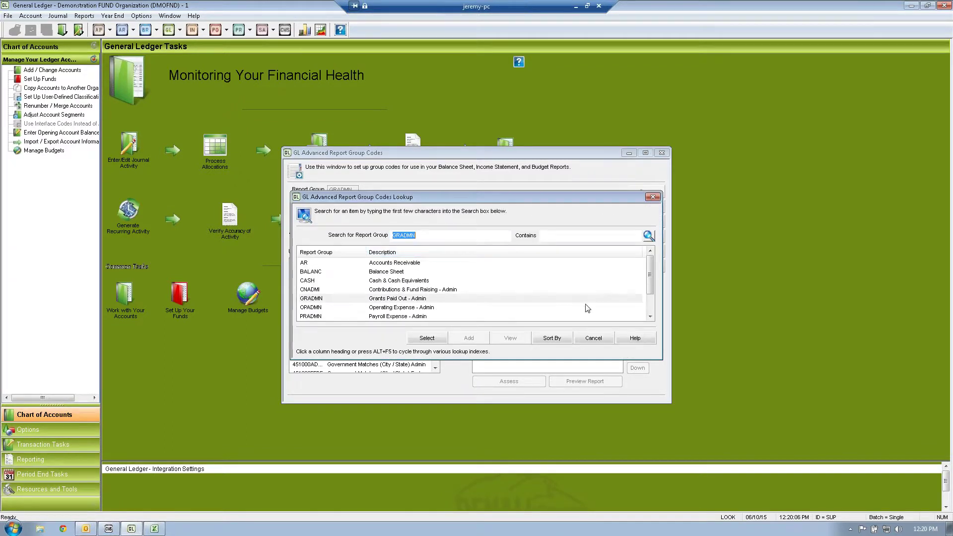
{"action": "left_click", "coordinate": [421, 316]}
{"action": "left_click", "coordinate": [416, 299]}
{"action": "left_click", "coordinate": [417, 308]}
{"action": "left_click", "coordinate": [418, 316]}
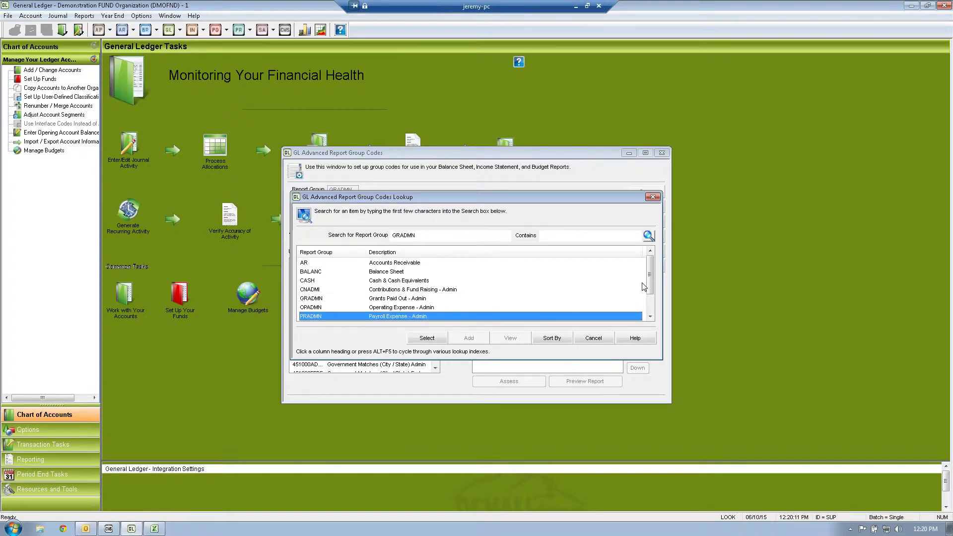
{"action": "left_click_drag", "start_coordinate": [650, 279], "coordinate": [649, 299]}
{"action": "left_click", "coordinate": [416, 300]}
{"action": "left_click", "coordinate": [412, 306]}
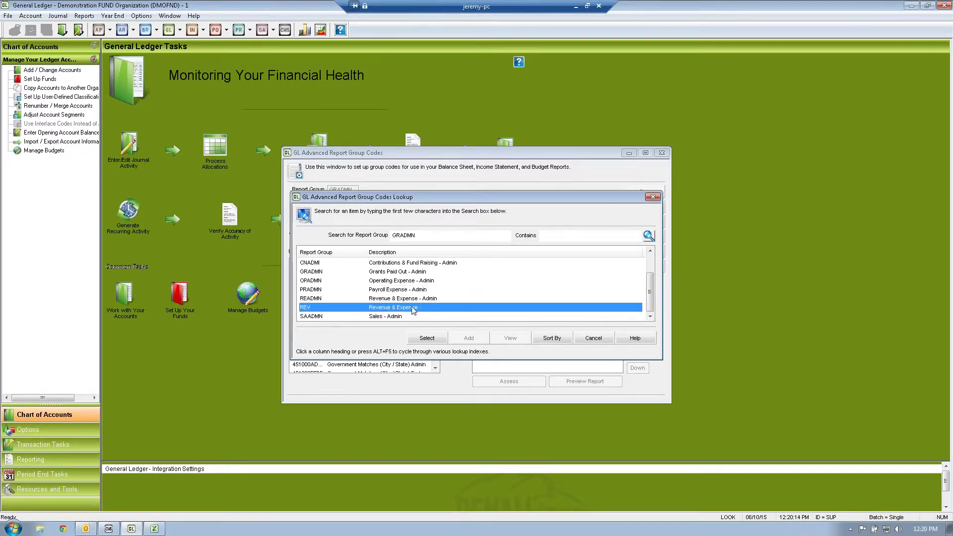
{"action": "left_click", "coordinate": [415, 299]}
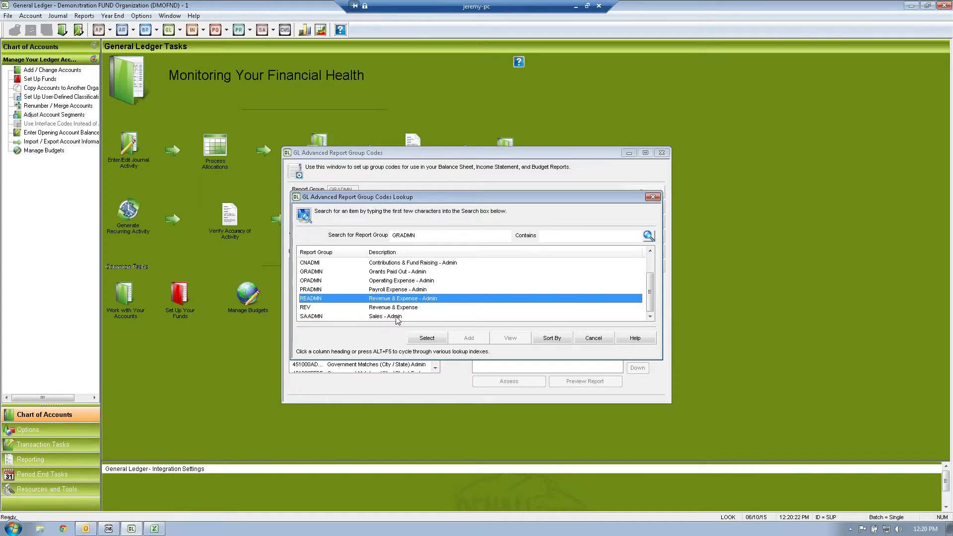
{"action": "left_click", "coordinate": [402, 318]}
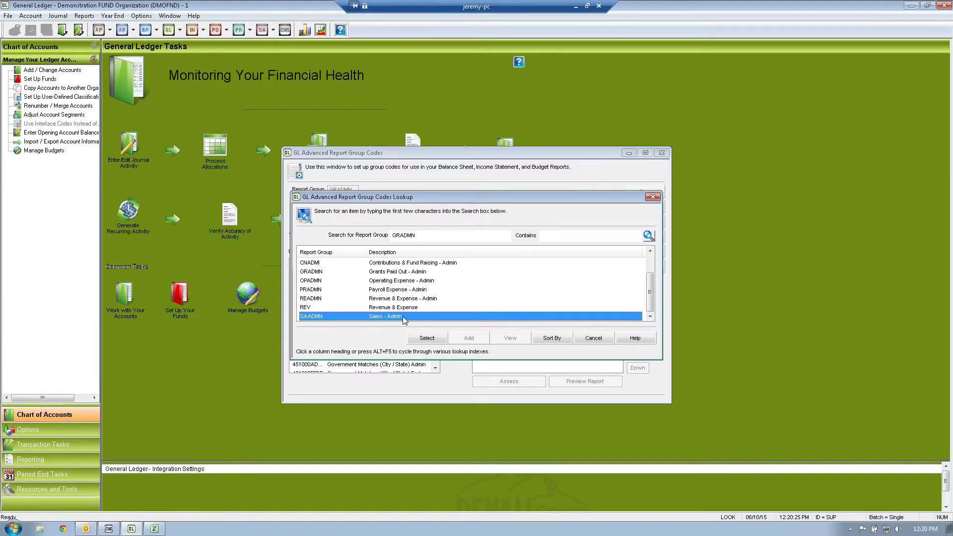
{"action": "left_click", "coordinate": [418, 339]}
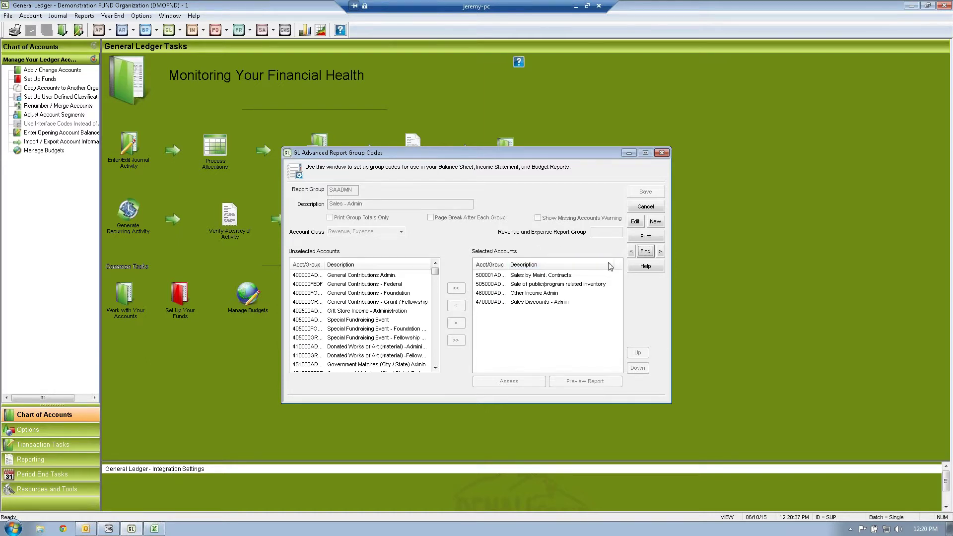
Load the READMN Revenue & Expense - Admin report group.
{"action": "left_click", "coordinate": [645, 251]}
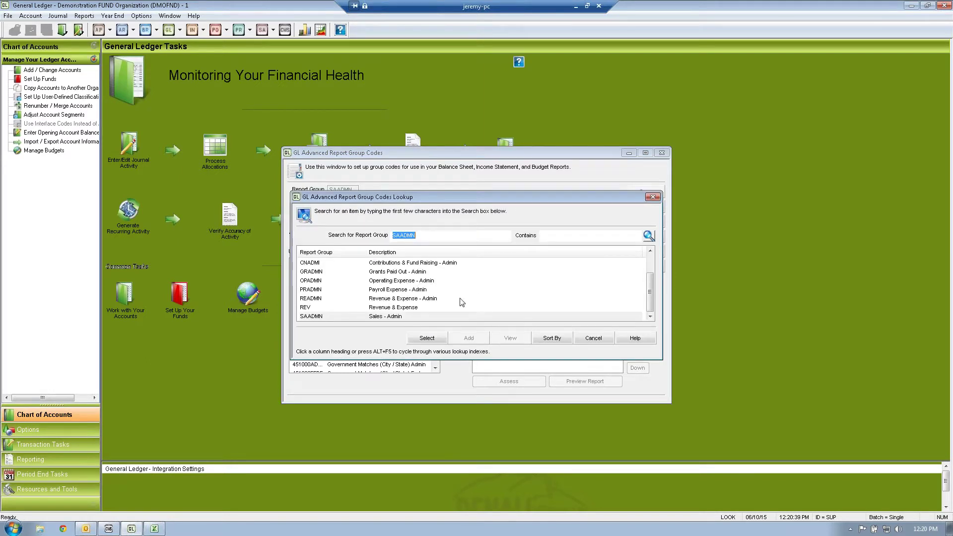
{"action": "left_click", "coordinate": [400, 300]}
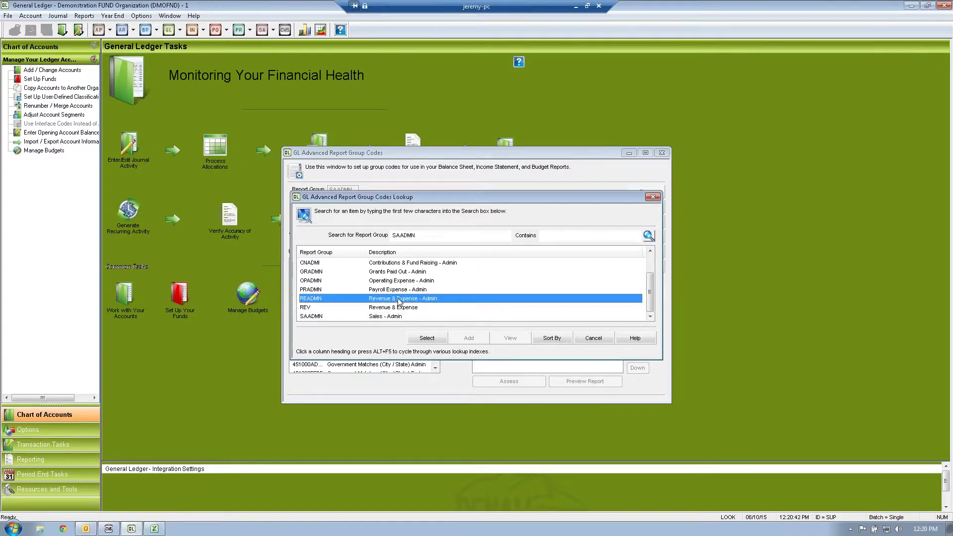
{"action": "left_click", "coordinate": [427, 338]}
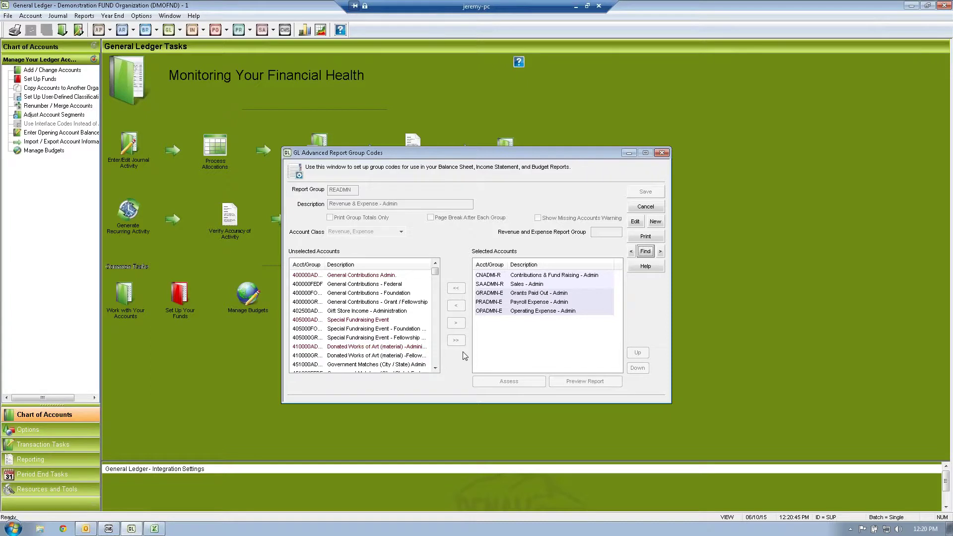
Review the five Admin subgroups selected for Revenue & Expense - Admin and close the report group codes setup.
{"action": "left_click", "coordinate": [535, 276]}
{"action": "left_click", "coordinate": [531, 283]}
{"action": "left_click", "coordinate": [535, 277]}
{"action": "left_click", "coordinate": [535, 285]}
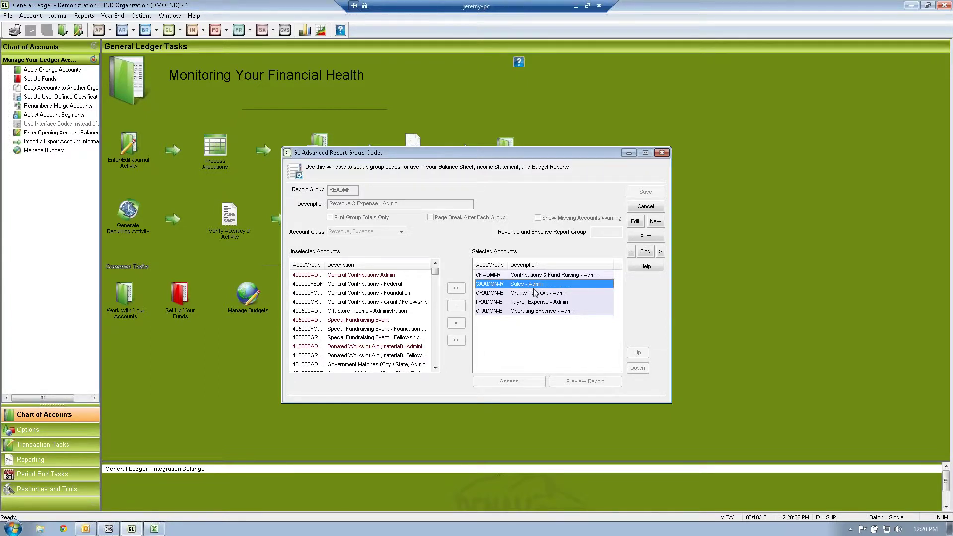
{"action": "left_click", "coordinate": [533, 293]}
{"action": "left_click", "coordinate": [531, 303]}
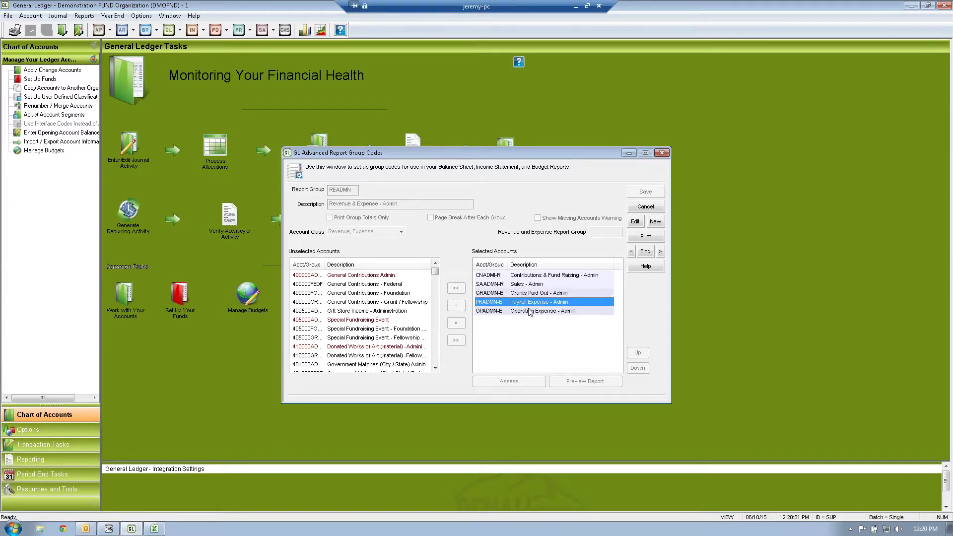
{"action": "left_click", "coordinate": [530, 311]}
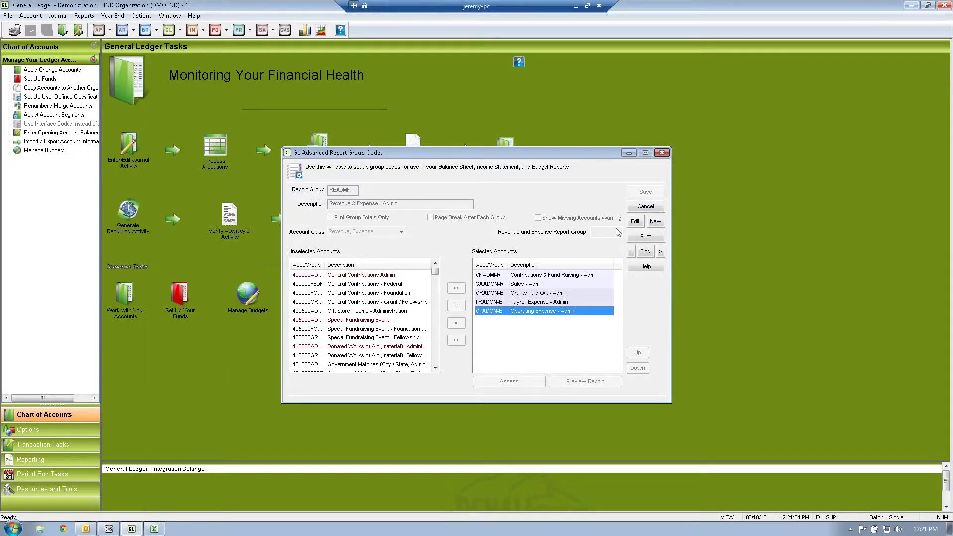
{"action": "left_click", "coordinate": [645, 206]}
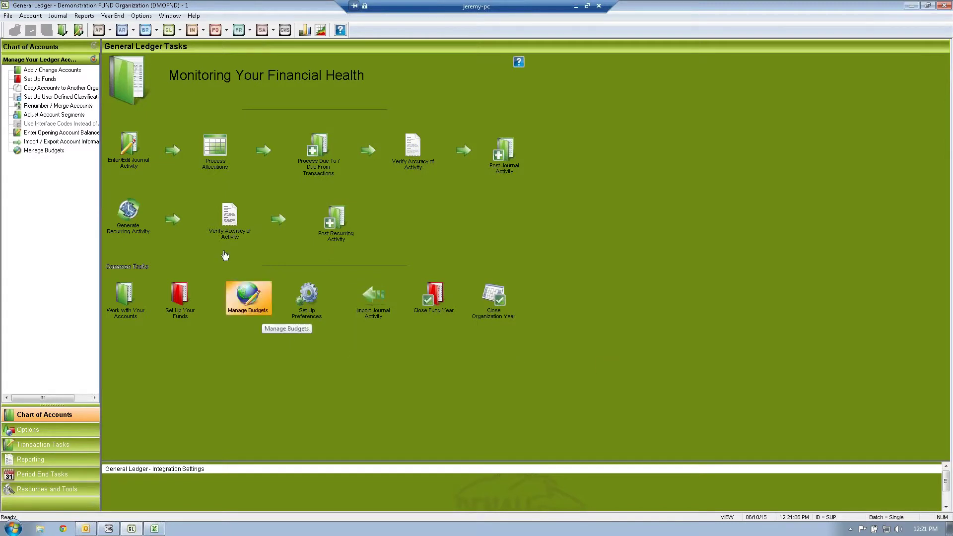
Open the Revenue and Expense Report options and set the starting period to Period 1 and the ending period to Period 13.
{"action": "left_click", "coordinate": [84, 15]}
{"action": "left_click", "coordinate": [100, 70]}
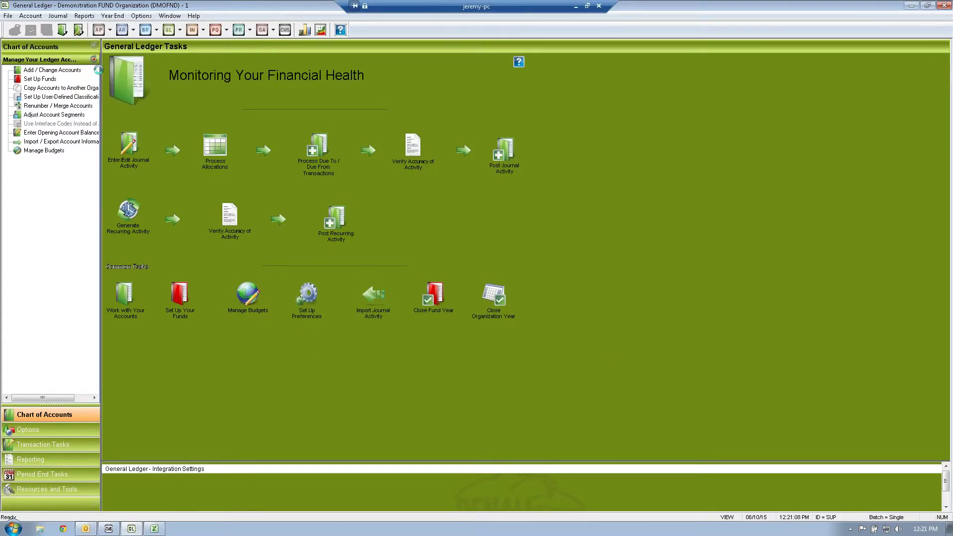
{"action": "key", "text": "Tab"}
{"action": "type", "text": "1"}
{"action": "key", "text": "Tab"}
{"action": "type", "text": "1"}
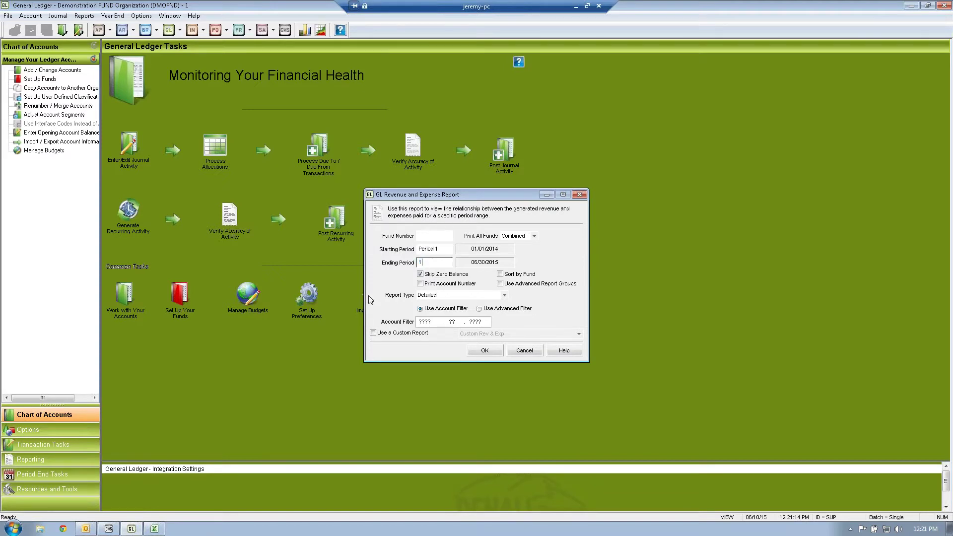
{"action": "key", "text": "Tab"}
Turn off Skip Zero Balance and enable Print Account Number and Use Advanced Report Groups for the report.
{"action": "left_click", "coordinate": [420, 274]}
{"action": "left_click", "coordinate": [422, 284]}
{"action": "left_click", "coordinate": [501, 283]}
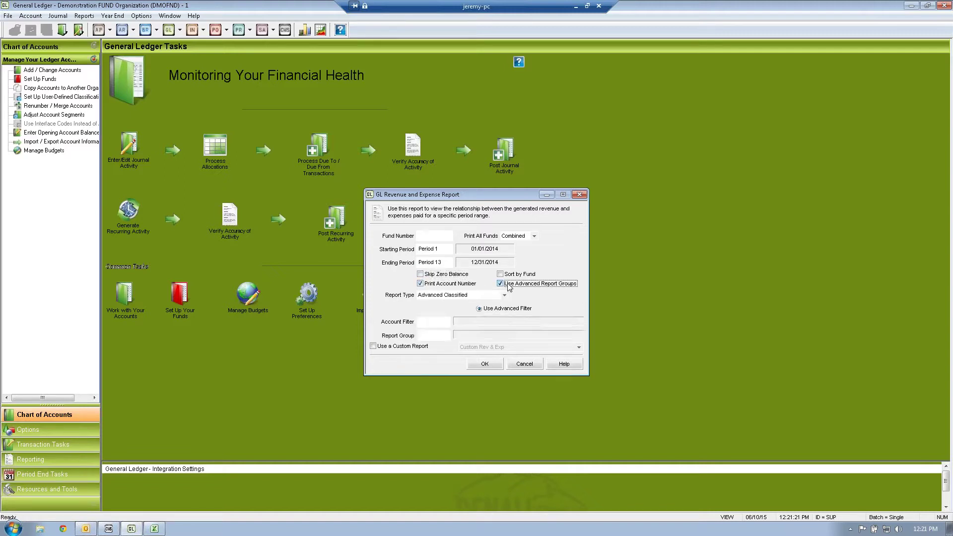
Choose READMN as the report group and output the Advanced Classified Revenue and Expense Report to the screen.
{"action": "left_click", "coordinate": [437, 337]}
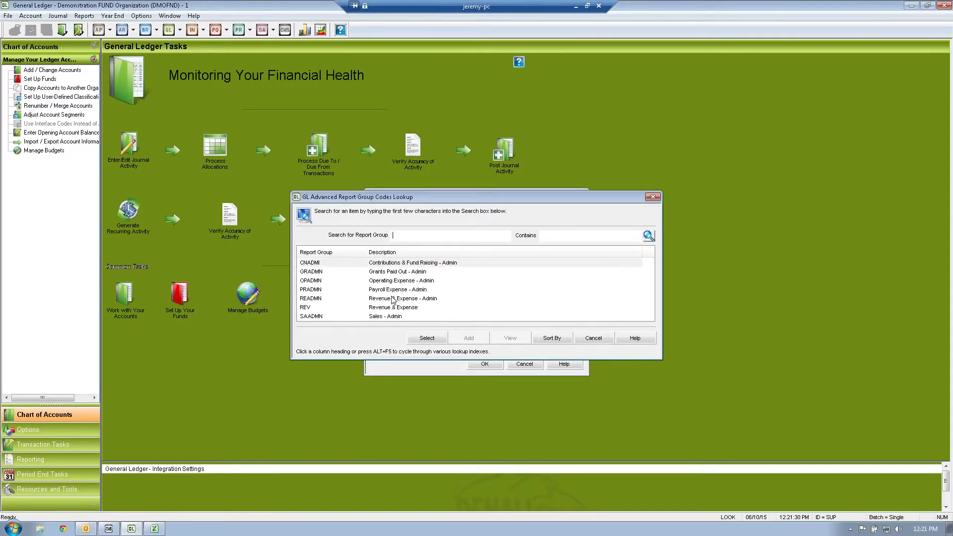
{"action": "left_click", "coordinate": [393, 301]}
{"action": "left_click", "coordinate": [392, 301]}
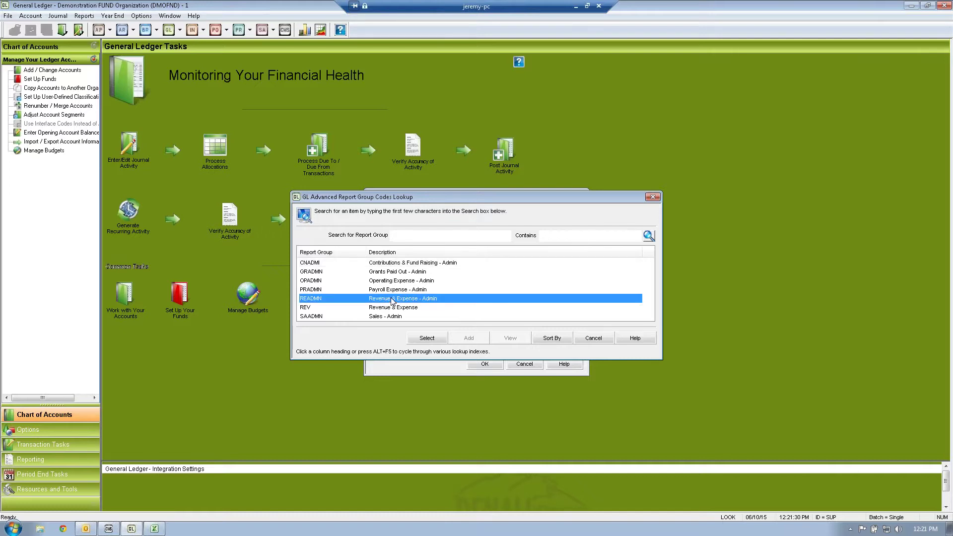
{"action": "left_click", "coordinate": [425, 339]}
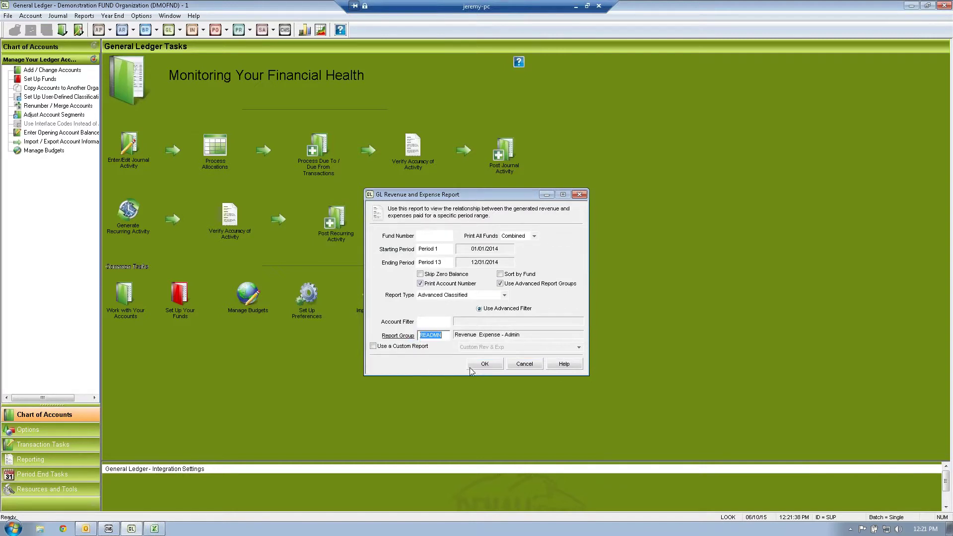
{"action": "left_click", "coordinate": [496, 366]}
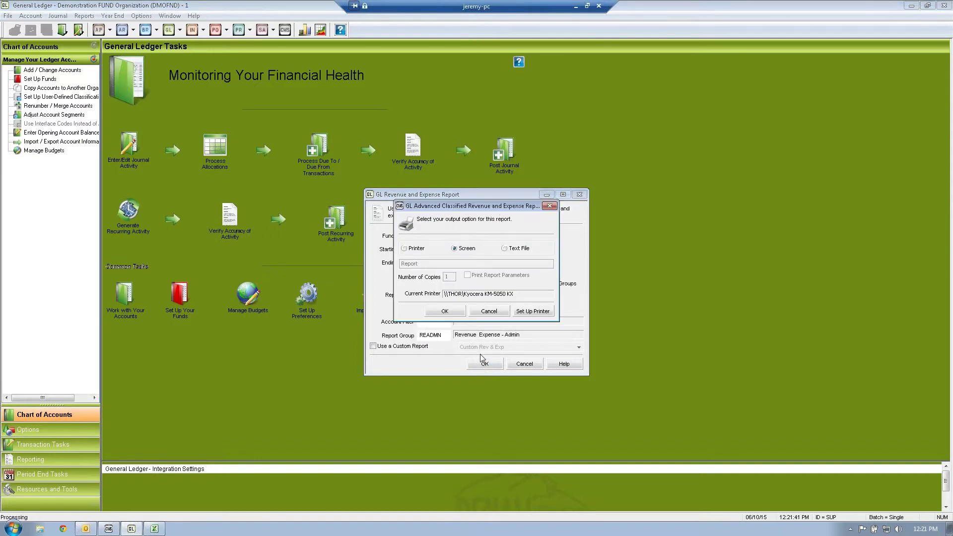
{"action": "left_click", "coordinate": [445, 311]}
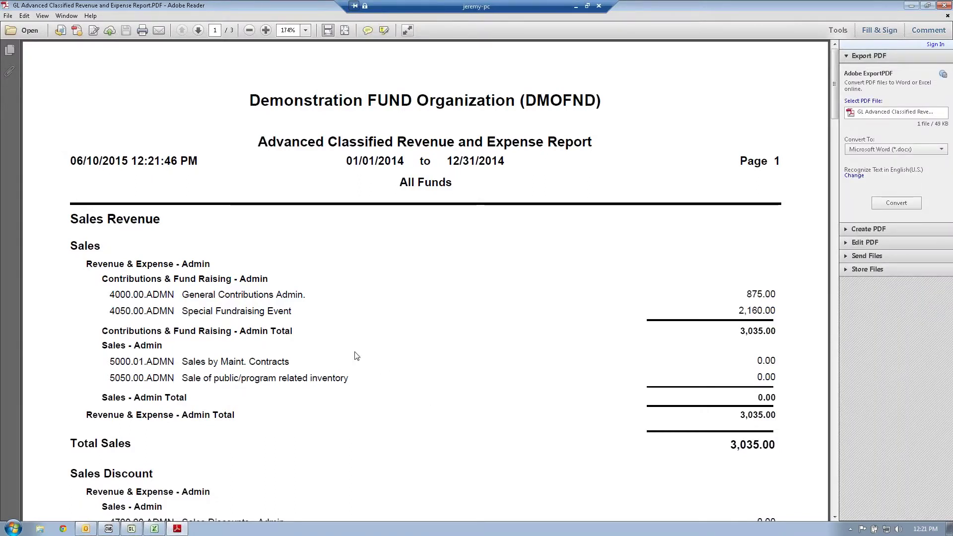
Examine the Contributions & Fund Raising - Admin and Sales - Admin groups, their totals and the report's date range.
{"action": "left_click_drag", "start_coordinate": [101, 278], "coordinate": [258, 281]}
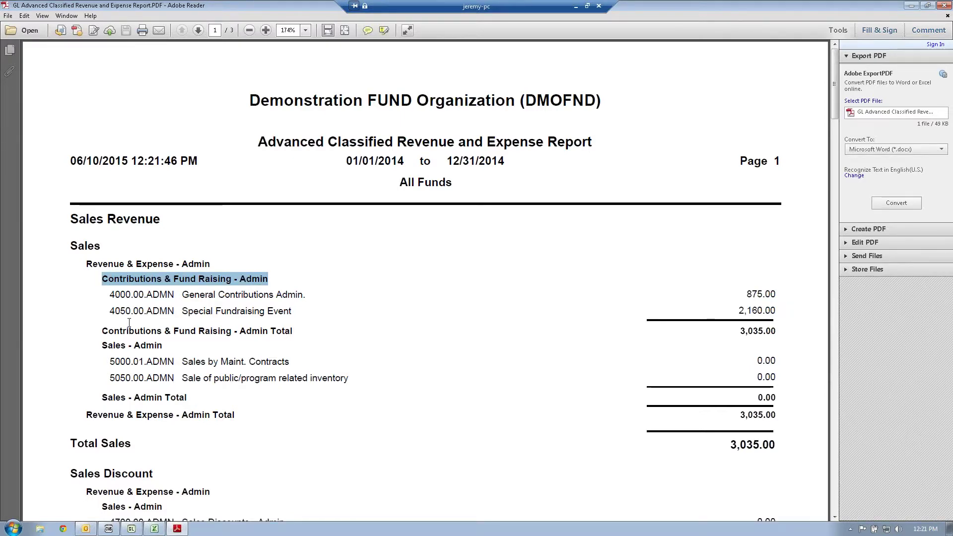
{"action": "left_click_drag", "start_coordinate": [116, 295], "coordinate": [252, 318]}
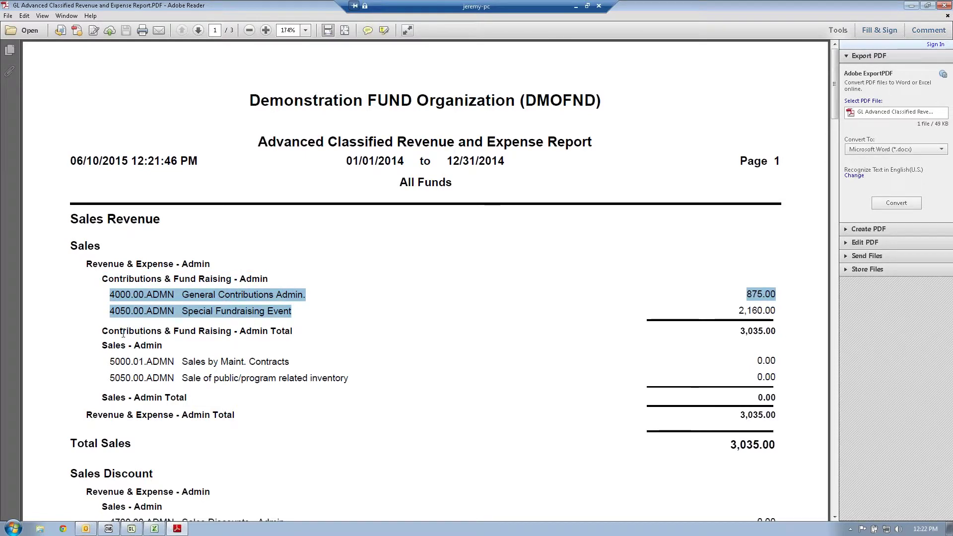
{"action": "left_click_drag", "start_coordinate": [102, 330], "coordinate": [561, 323]}
{"action": "left_click_drag", "start_coordinate": [644, 322], "coordinate": [772, 331]}
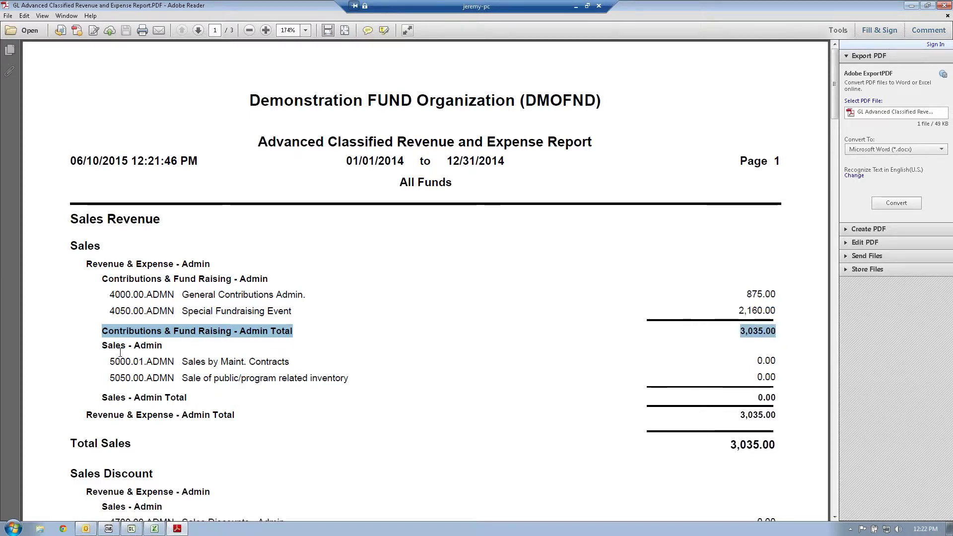
{"action": "left_click_drag", "start_coordinate": [101, 347], "coordinate": [164, 347]}
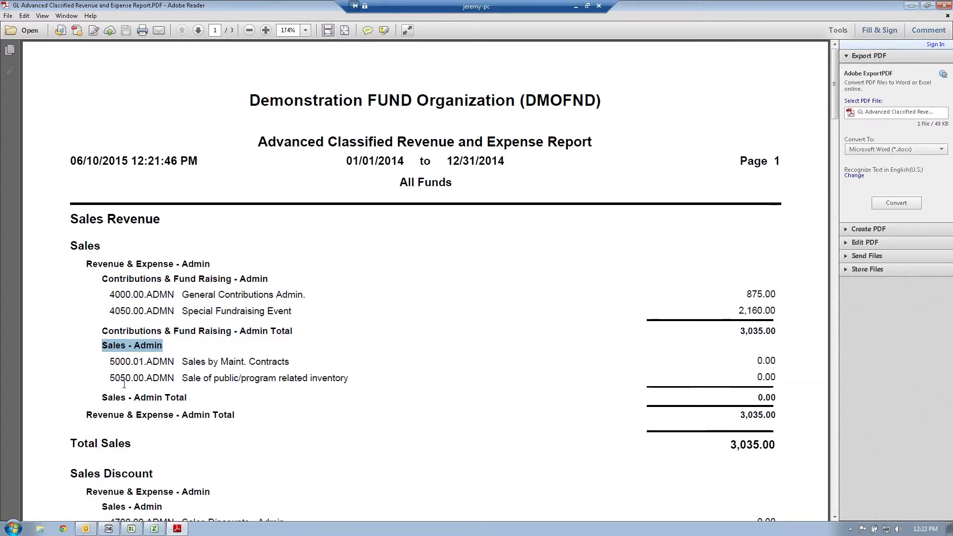
{"action": "left_click_drag", "start_coordinate": [100, 398], "coordinate": [570, 407]}
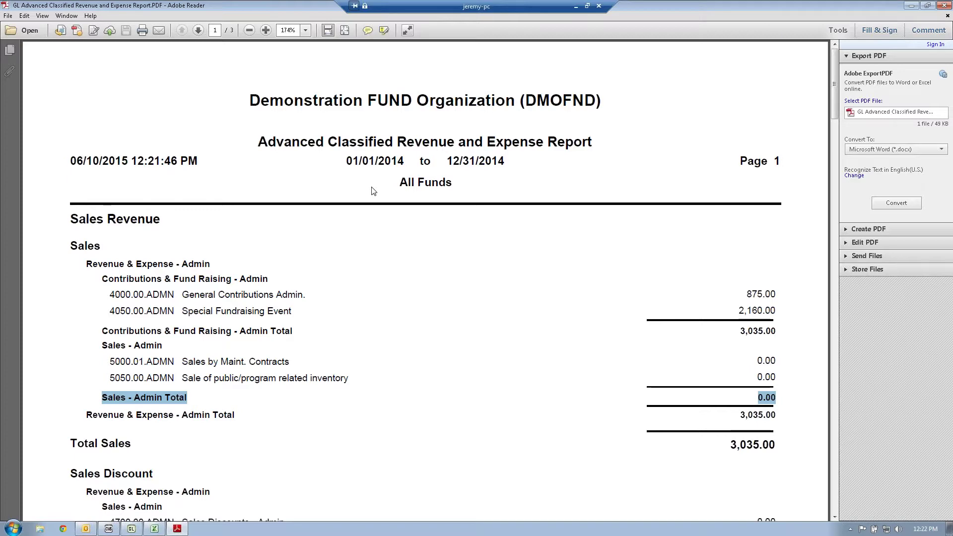
{"action": "left_click_drag", "start_coordinate": [346, 161], "coordinate": [544, 144]}
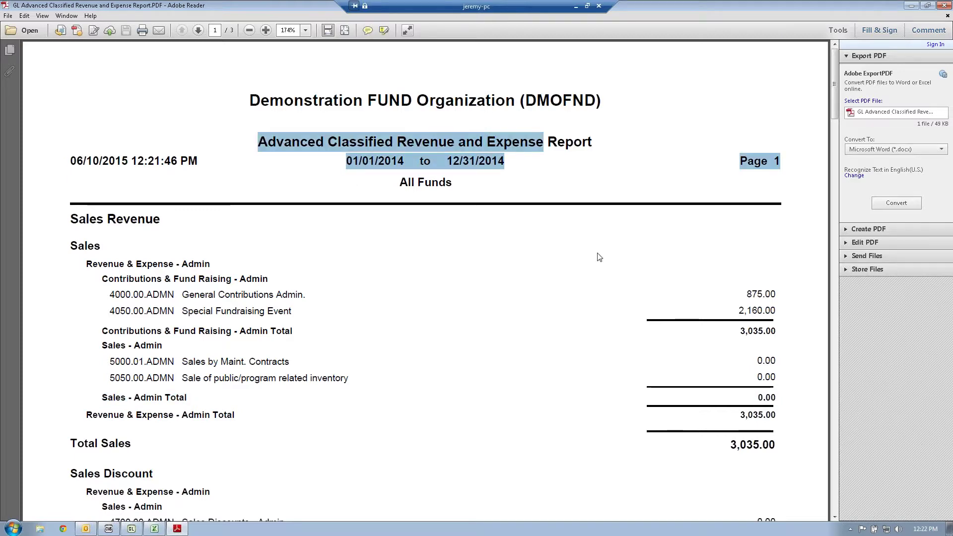
{"action": "left_click", "coordinate": [766, 376]}
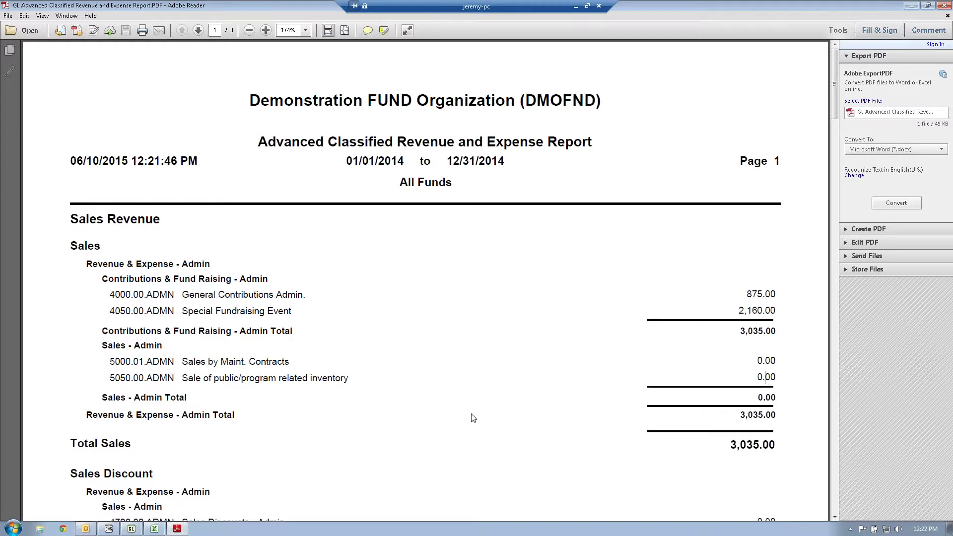
Examine the Sales Discount section with its Revenue & Expense - Admin heading and the 4700.00.ADMN account.
{"action": "scroll", "coordinate": [467, 415], "scroll_direction": "down", "scroll_amount": 1}
{"action": "scroll", "coordinate": [467, 414], "scroll_direction": "down", "scroll_amount": 3}
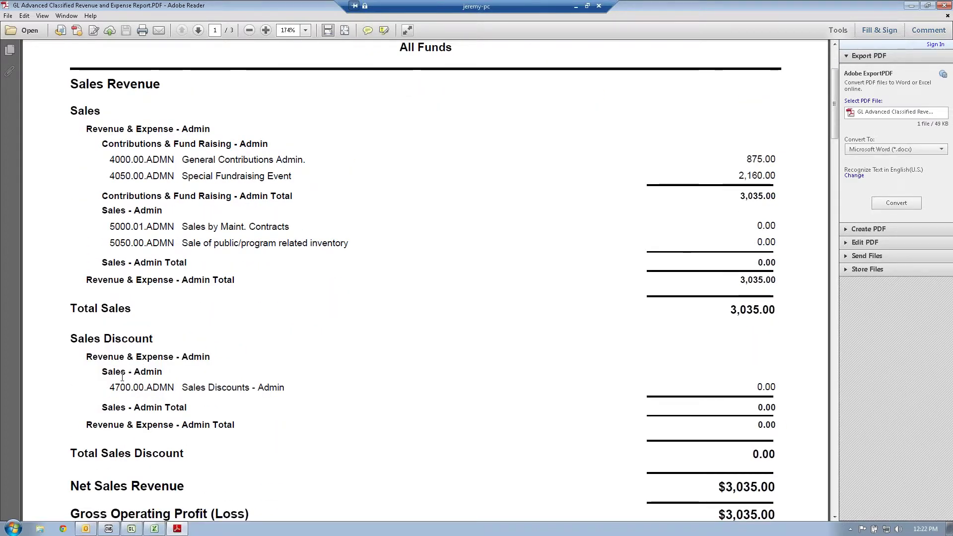
{"action": "left_click_drag", "start_coordinate": [211, 357], "coordinate": [136, 357]}
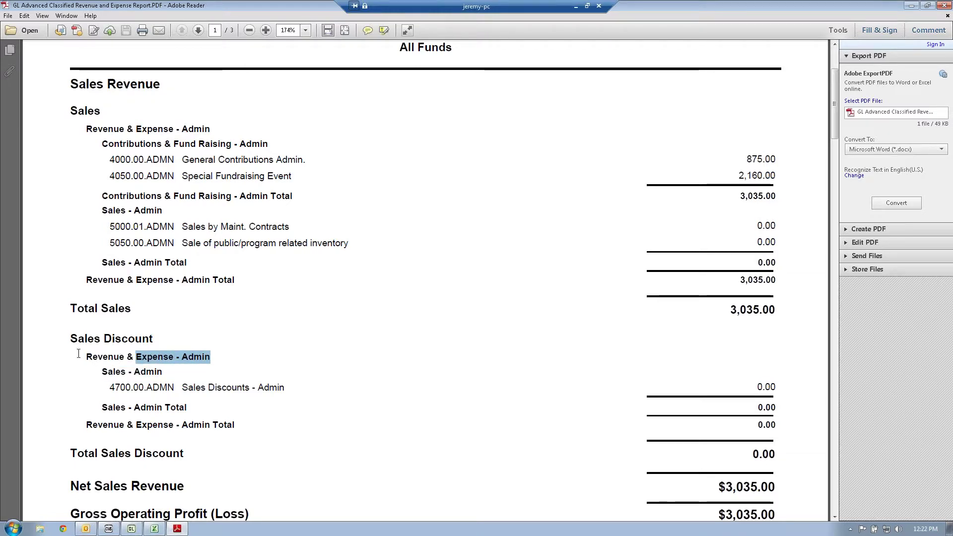
{"action": "left_click_drag", "start_coordinate": [109, 387], "coordinate": [205, 387]}
{"action": "left_click_drag", "start_coordinate": [70, 338], "coordinate": [148, 351]}
{"action": "scroll", "coordinate": [578, 410], "scroll_direction": "down", "scroll_amount": 1}
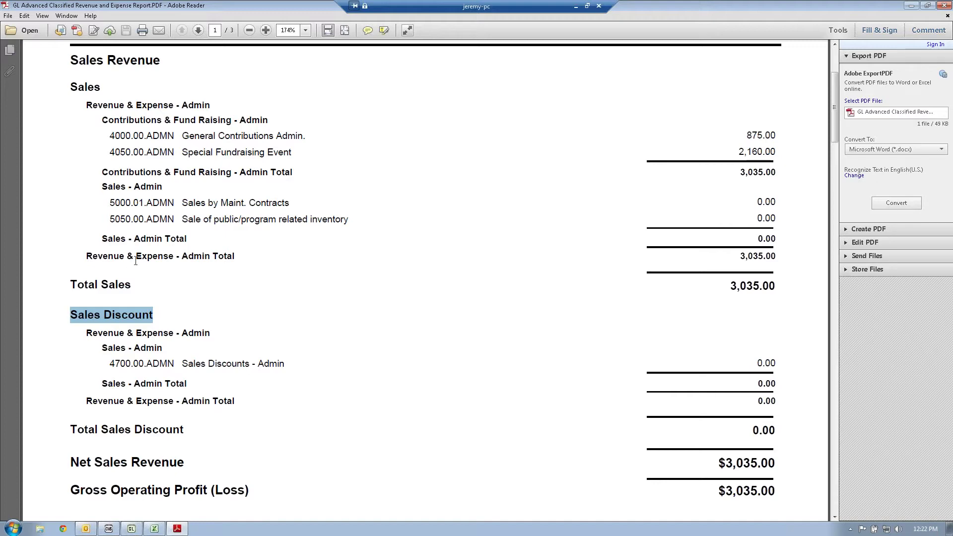
{"action": "scroll", "coordinate": [318, 362], "scroll_direction": "down", "scroll_amount": 1}
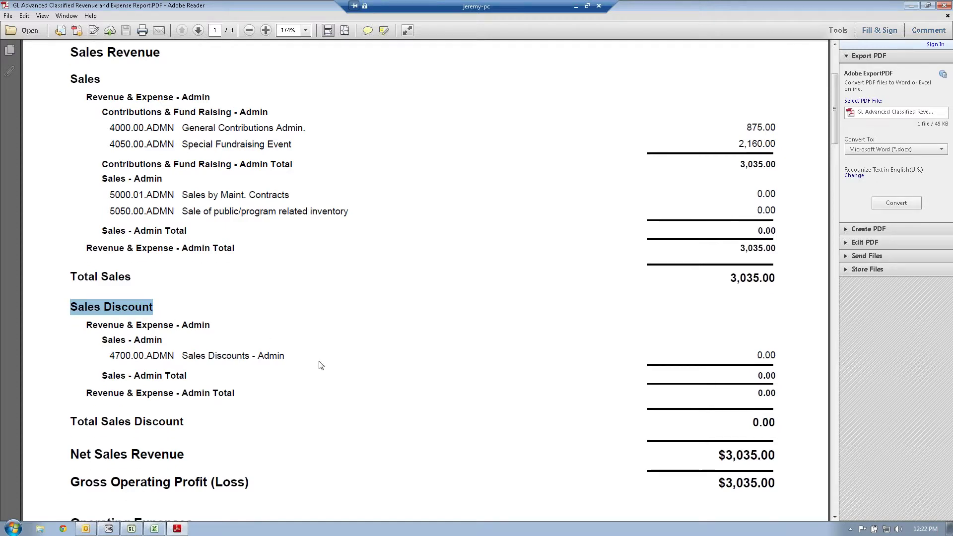
{"action": "scroll", "coordinate": [320, 365], "scroll_direction": "down", "scroll_amount": 1}
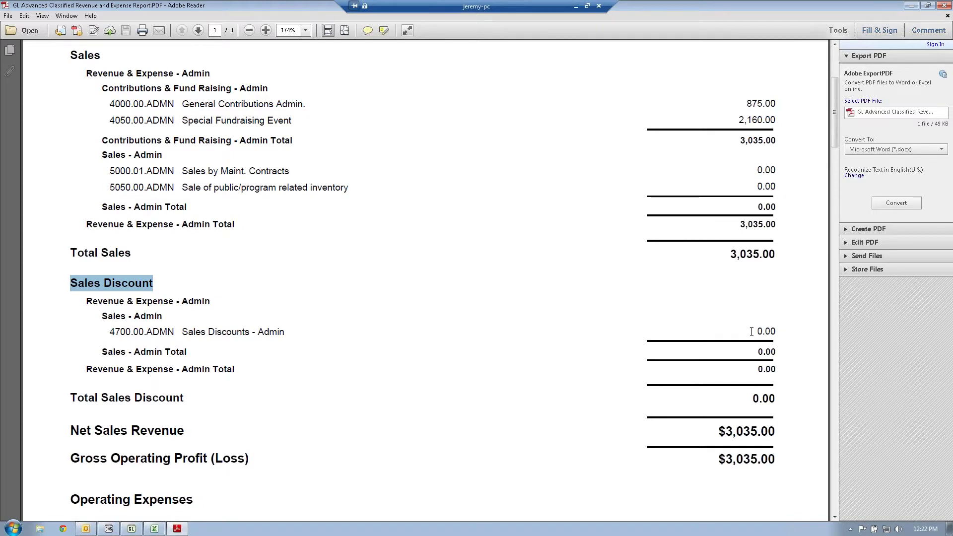
{"action": "left_click_drag", "start_coordinate": [762, 331], "coordinate": [777, 332]}
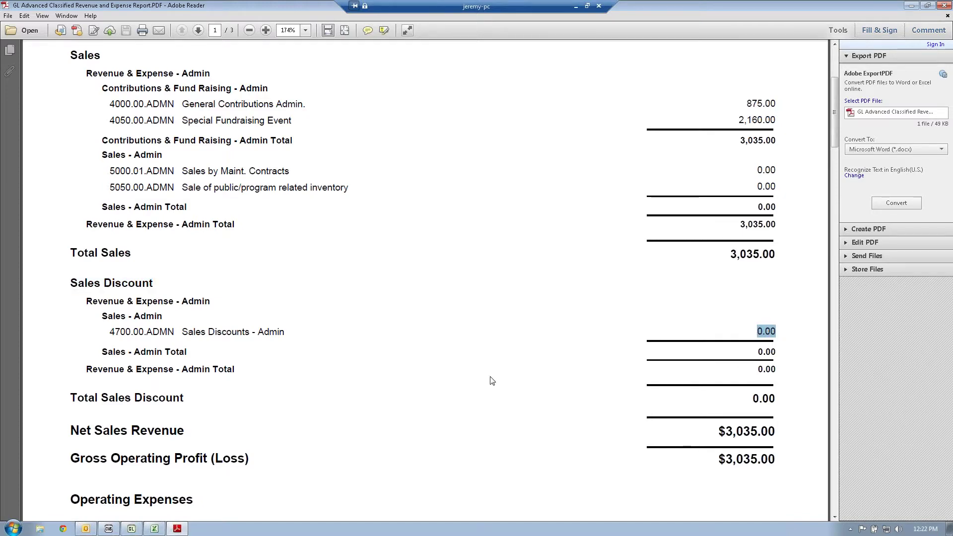
Examine the Administrative operating expenses with the Grants Paid Out, Payroll Expense and Operating Expense - Admin groups and the 6150.00.ADMN account.
{"action": "scroll", "coordinate": [492, 379], "scroll_direction": "down", "scroll_amount": 1}
{"action": "scroll", "coordinate": [491, 379], "scroll_direction": "down", "scroll_amount": 5}
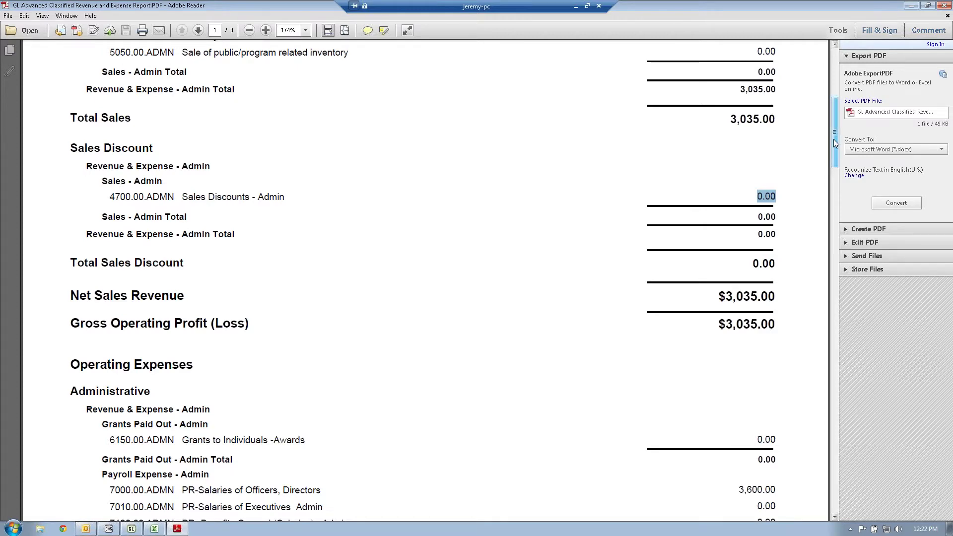
{"action": "scroll", "coordinate": [835, 145], "scroll_direction": "down", "scroll_amount": 4}
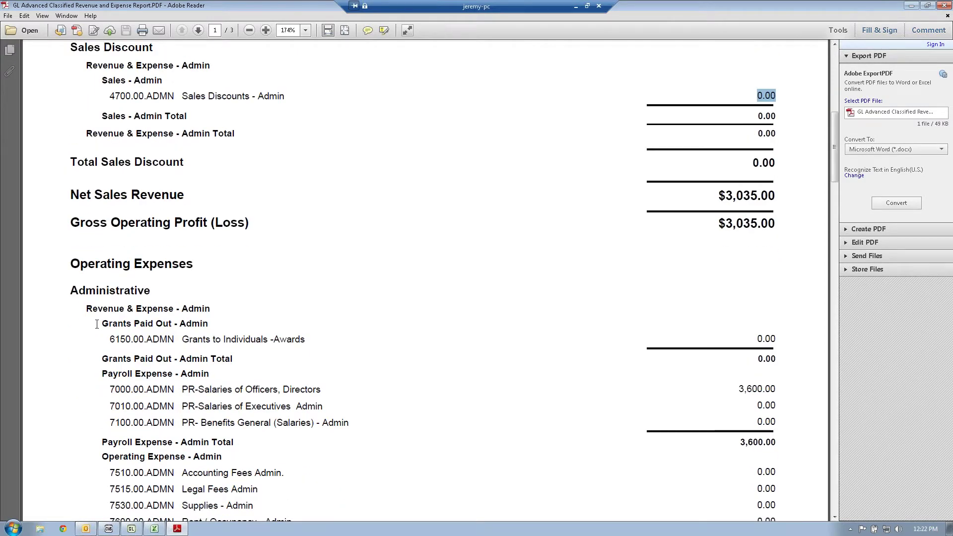
{"action": "left_click_drag", "start_coordinate": [98, 324], "coordinate": [209, 325]}
{"action": "left_click_drag", "start_coordinate": [102, 374], "coordinate": [191, 375]}
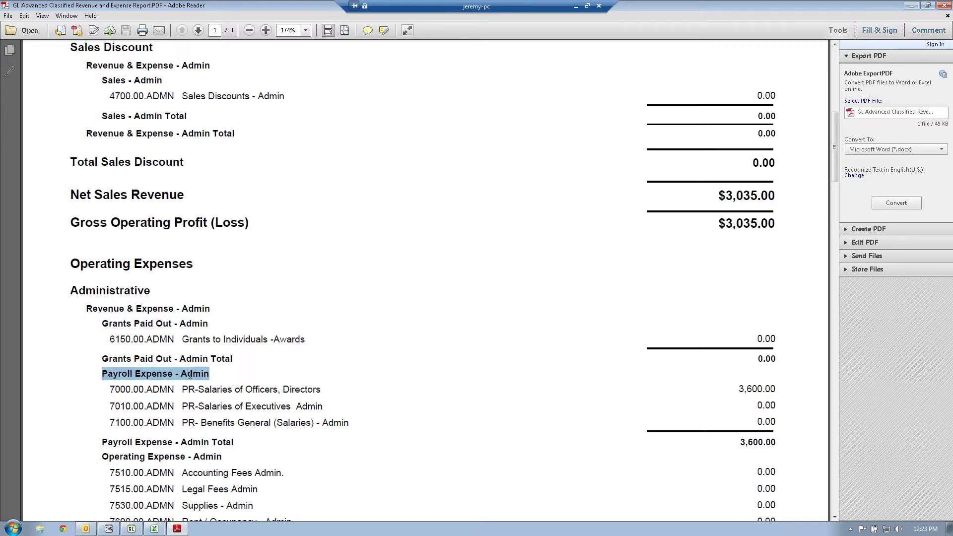
{"action": "left_click_drag", "start_coordinate": [103, 457], "coordinate": [222, 456]}
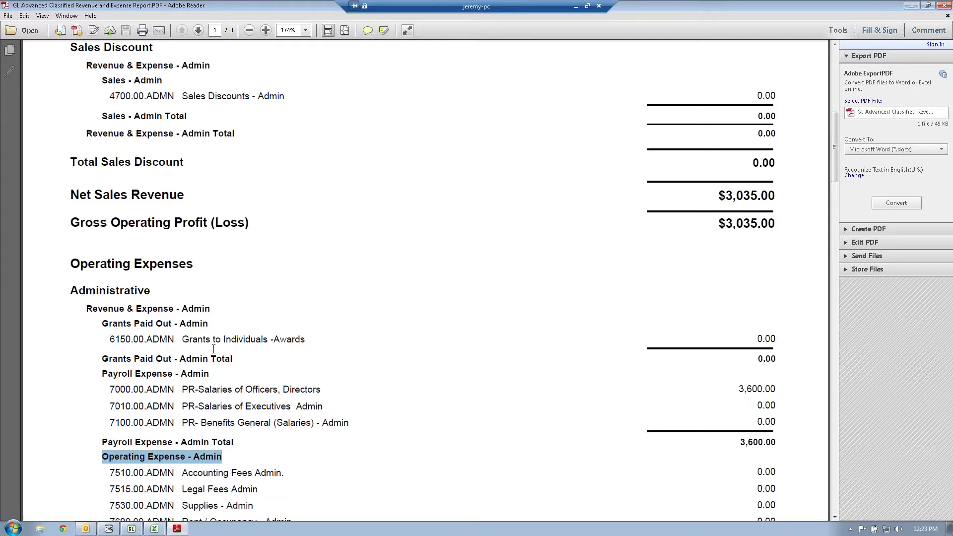
{"action": "scroll", "coordinate": [240, 392], "scroll_direction": "down", "scroll_amount": 1}
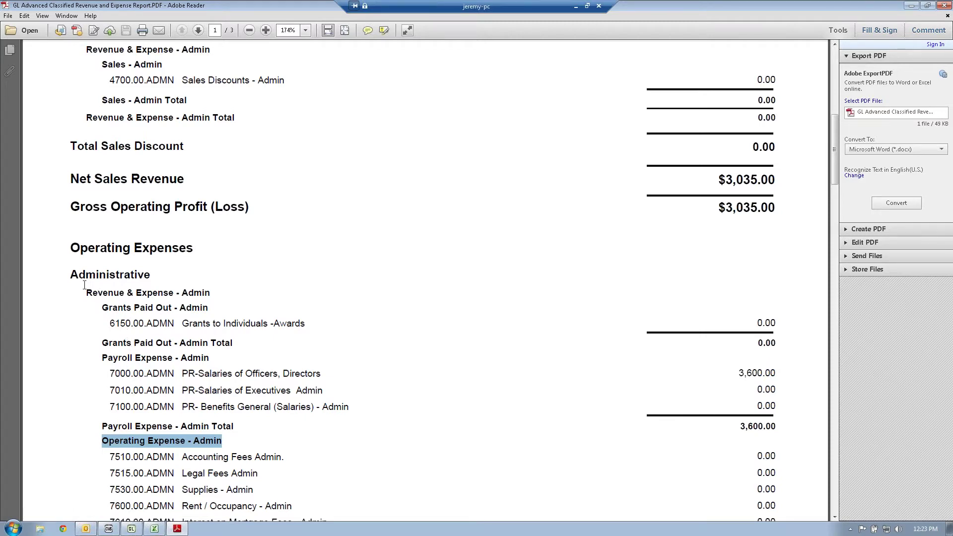
{"action": "left_click_drag", "start_coordinate": [70, 275], "coordinate": [256, 280]}
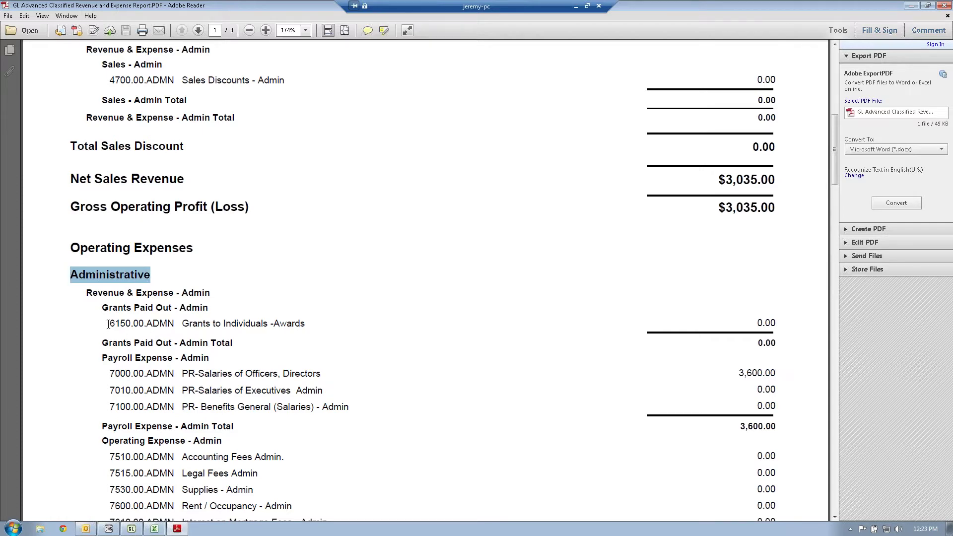
{"action": "left_click_drag", "start_coordinate": [108, 324], "coordinate": [176, 328]}
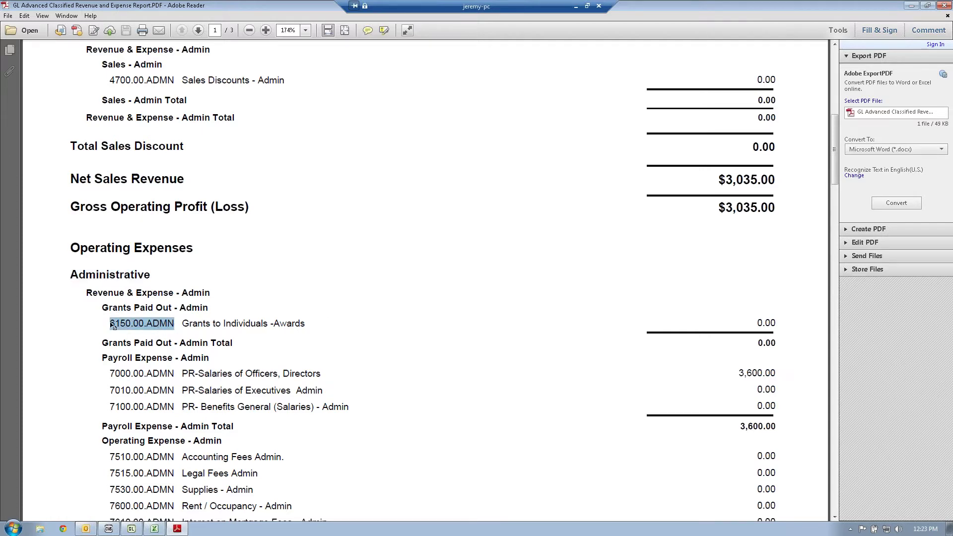
{"action": "left_click_drag", "start_coordinate": [102, 308], "coordinate": [172, 309]}
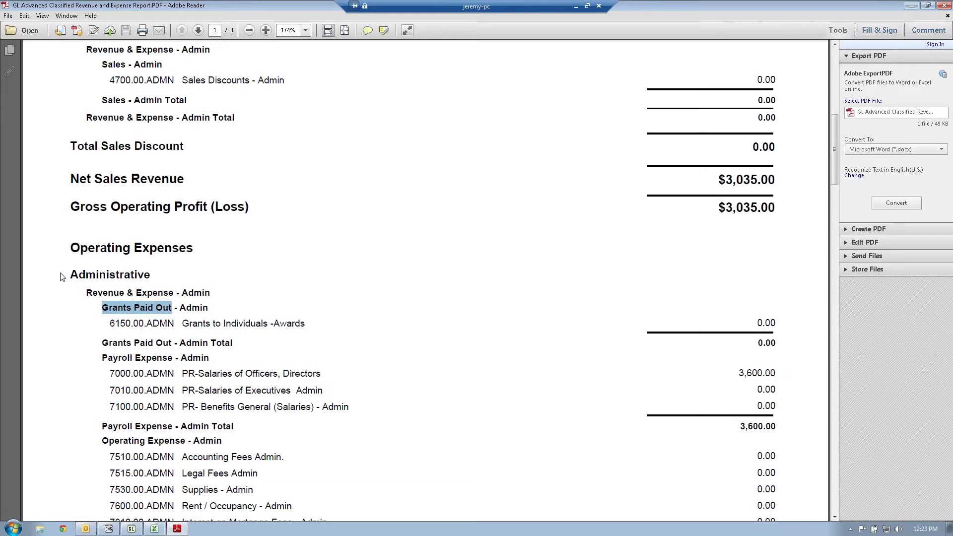
{"action": "left_click_drag", "start_coordinate": [70, 275], "coordinate": [151, 277]}
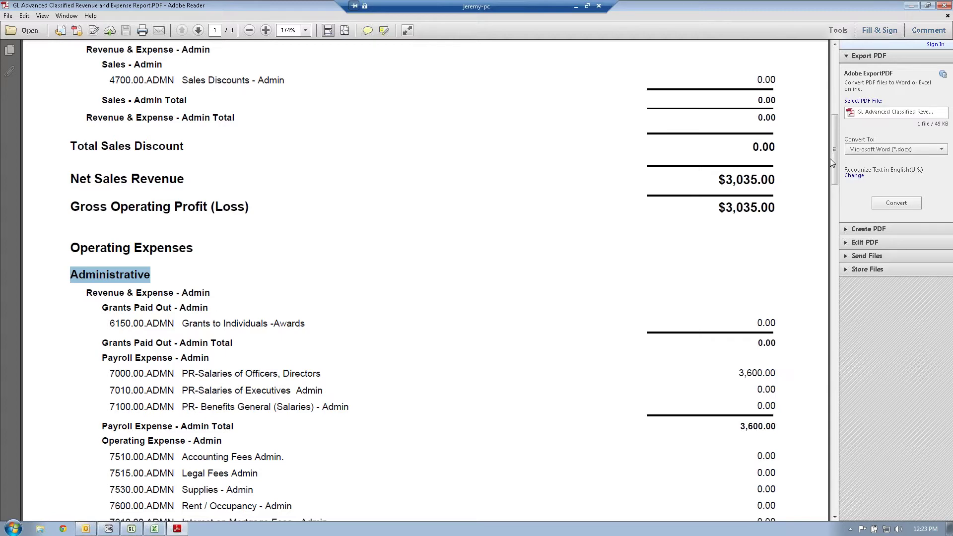
Check the Payroll Expense - Admin total against the Total Administrative amount on page 2.
{"action": "scroll", "coordinate": [836, 165], "scroll_direction": "down", "scroll_amount": 5}
{"action": "left_click_drag", "start_coordinate": [740, 251], "coordinate": [772, 253]}
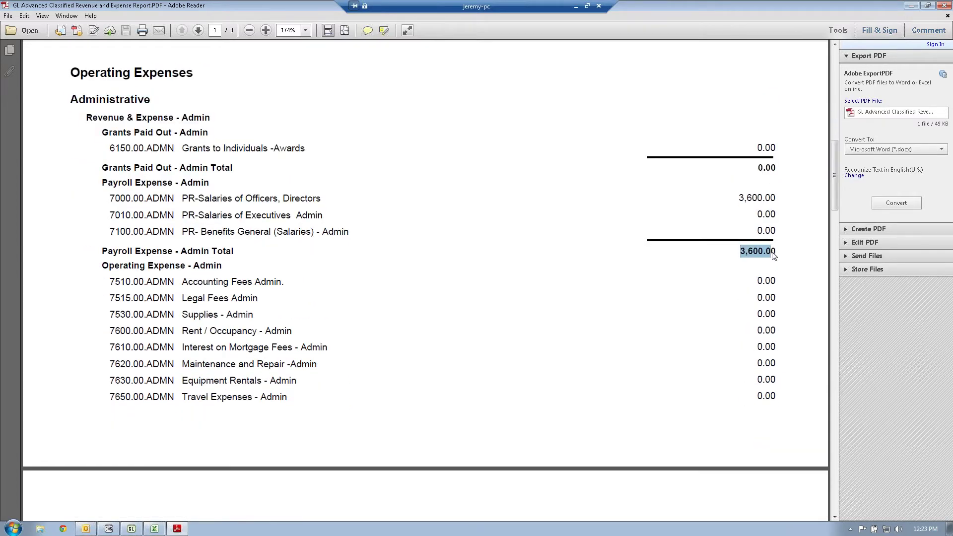
{"action": "scroll", "coordinate": [835, 205], "scroll_direction": "down", "scroll_amount": 15}
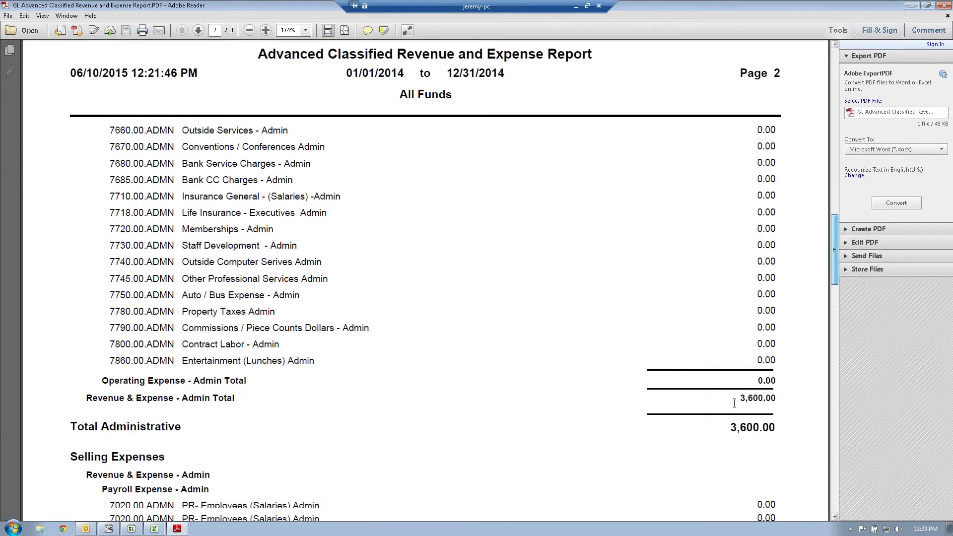
{"action": "scroll", "coordinate": [735, 403], "scroll_direction": "down", "scroll_amount": 1}
{"action": "left_click_drag", "start_coordinate": [731, 404], "coordinate": [780, 408]}
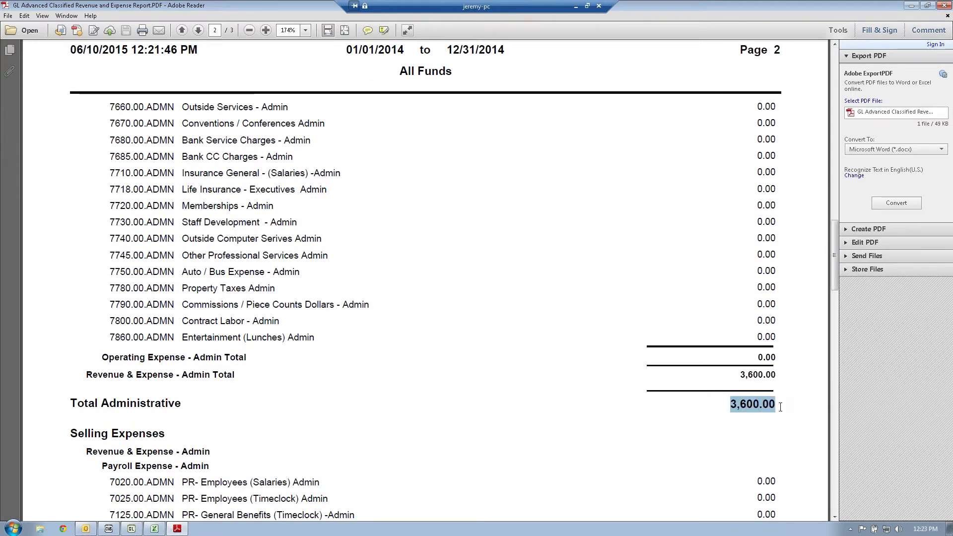
Examine the Selling Expenses section, its Payroll Expense - Admin and Operating Expense - Admin groups, their accounts and their totals.
{"action": "scroll", "coordinate": [837, 293], "scroll_direction": "down", "scroll_amount": 8}
{"action": "left_click", "coordinate": [83, 232]}
{"action": "left_click_drag", "start_coordinate": [88, 232], "coordinate": [158, 234]}
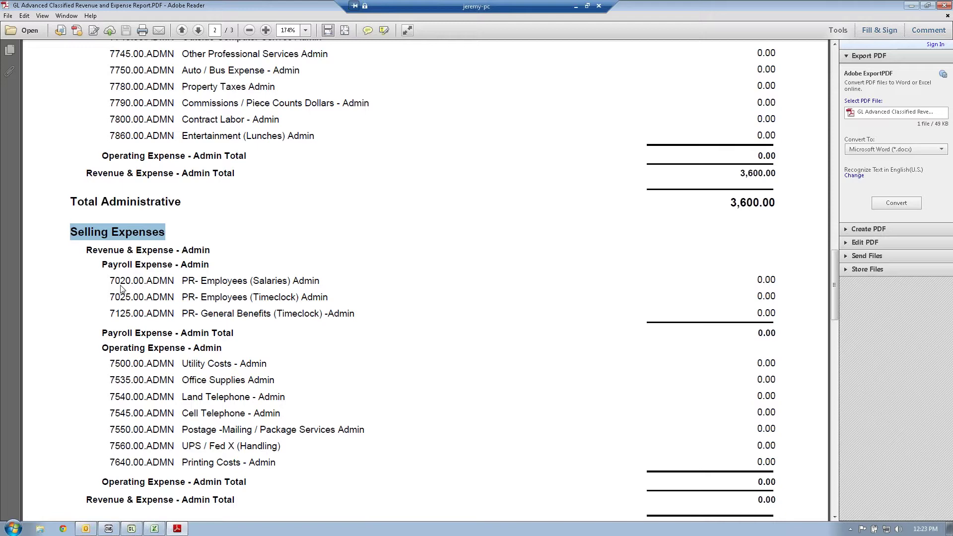
{"action": "left_click_drag", "start_coordinate": [101, 265], "coordinate": [205, 267]}
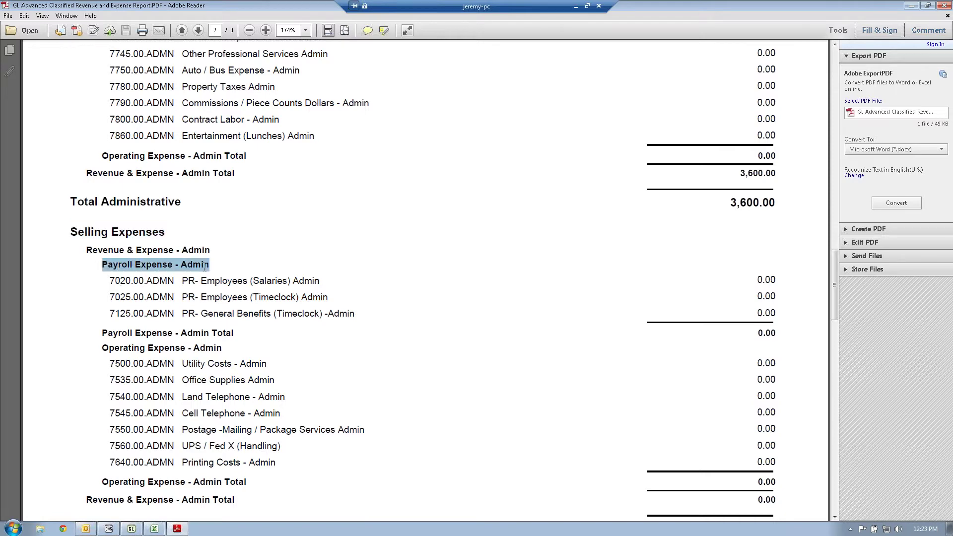
{"action": "left_click_drag", "start_coordinate": [112, 280], "coordinate": [745, 320]}
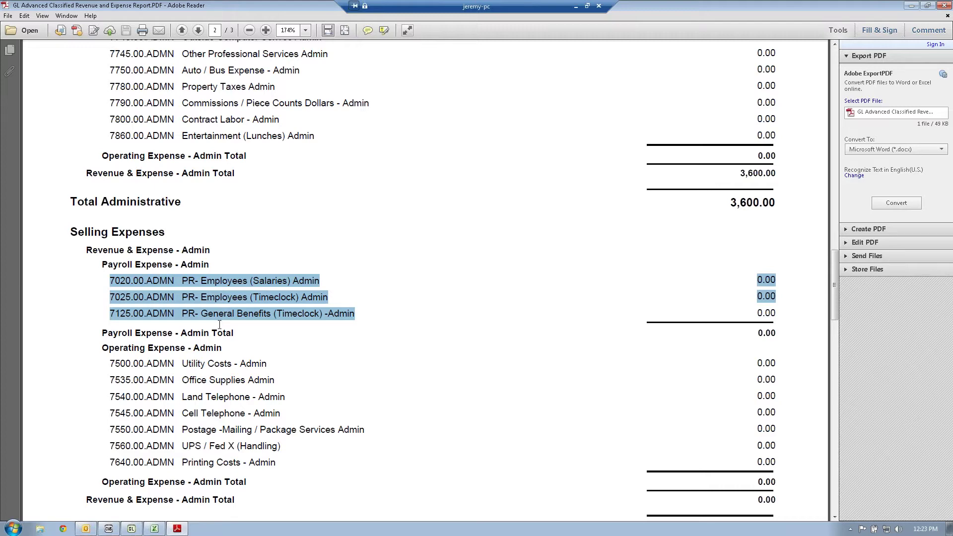
{"action": "left_click_drag", "start_coordinate": [103, 334], "coordinate": [239, 336]}
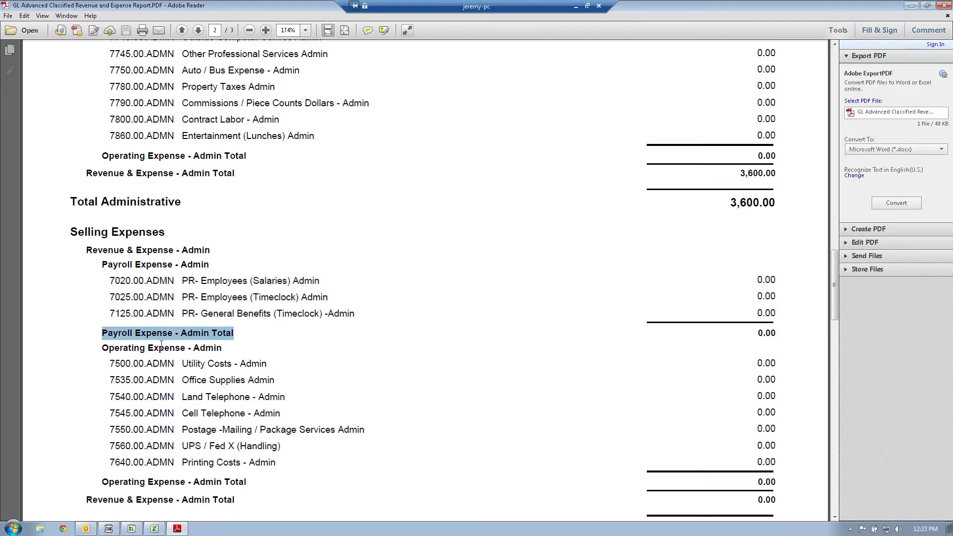
{"action": "left_click_drag", "start_coordinate": [103, 265], "coordinate": [210, 265]}
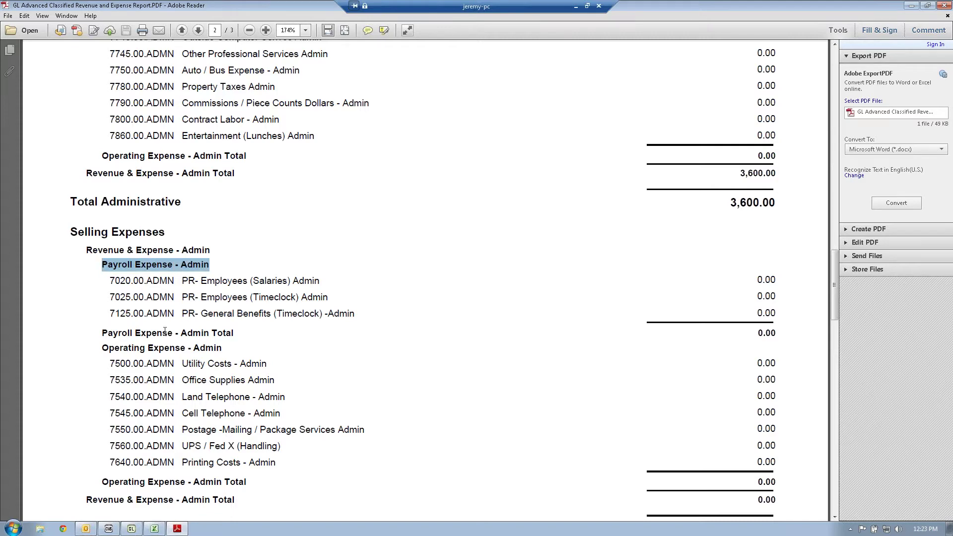
{"action": "left_click_drag", "start_coordinate": [103, 333], "coordinate": [228, 334]}
{"action": "left_click_drag", "start_coordinate": [105, 346], "coordinate": [223, 348]}
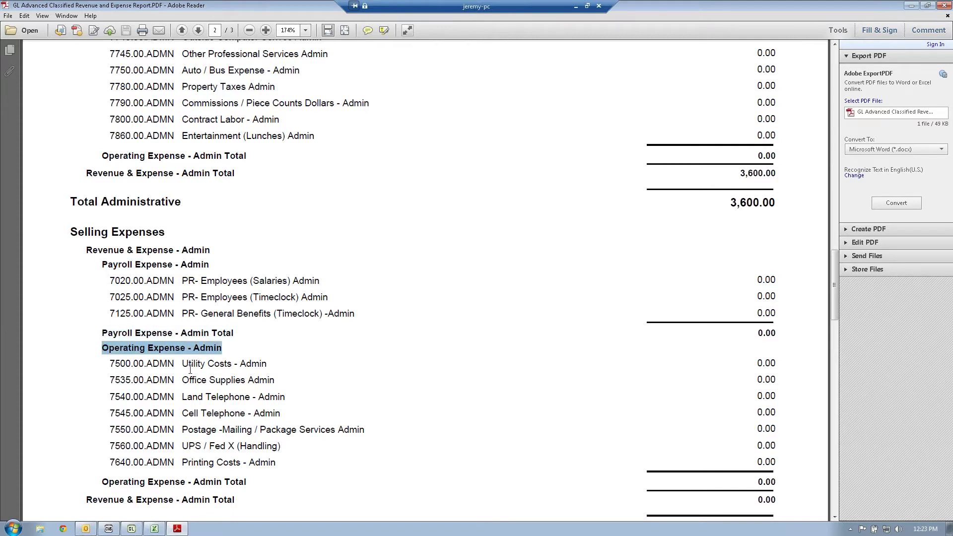
{"action": "left_click_drag", "start_coordinate": [103, 480], "coordinate": [186, 485]}
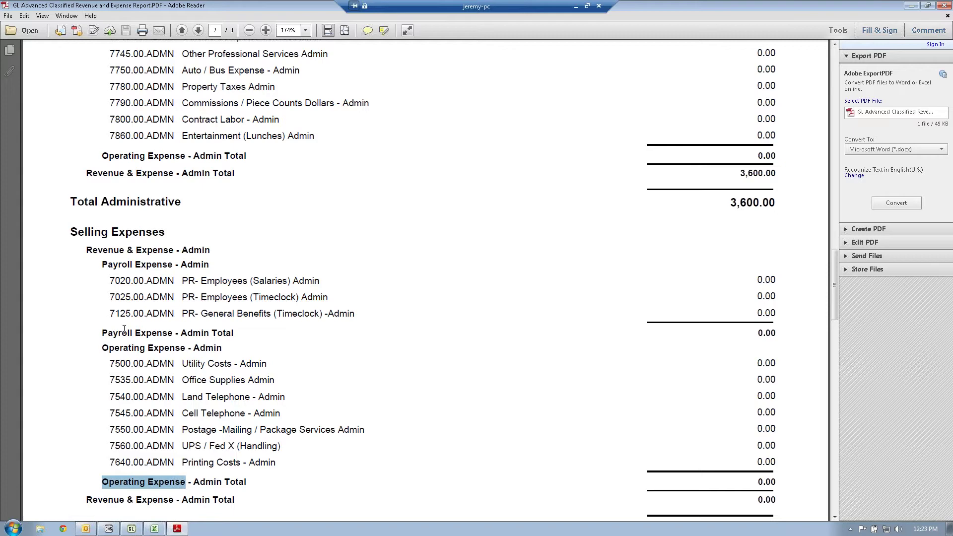
{"action": "left_click_drag", "start_coordinate": [71, 233], "coordinate": [166, 234]}
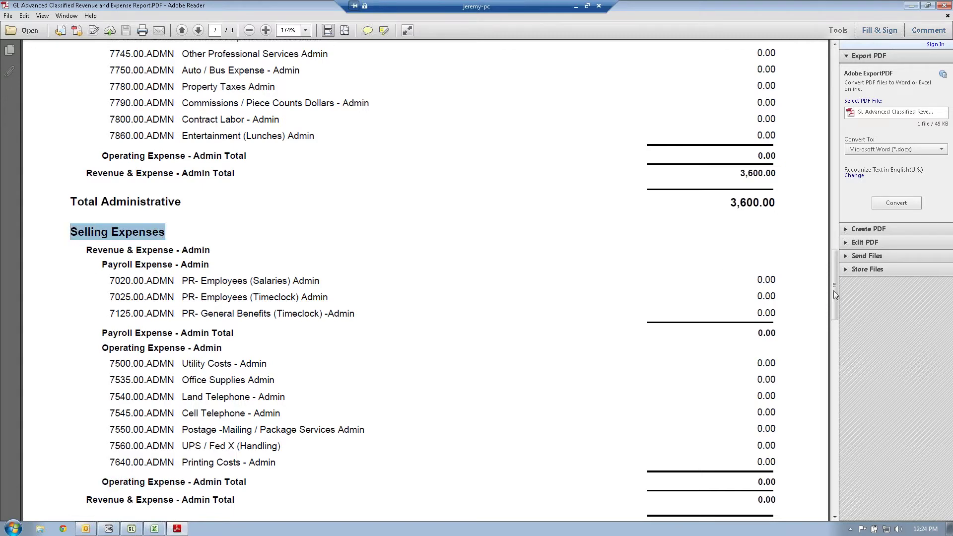
Look over the report through the Fund Raising section, and close the report and its setup window.
{"action": "left_click_drag", "start_coordinate": [834, 291], "coordinate": [834, 333]}
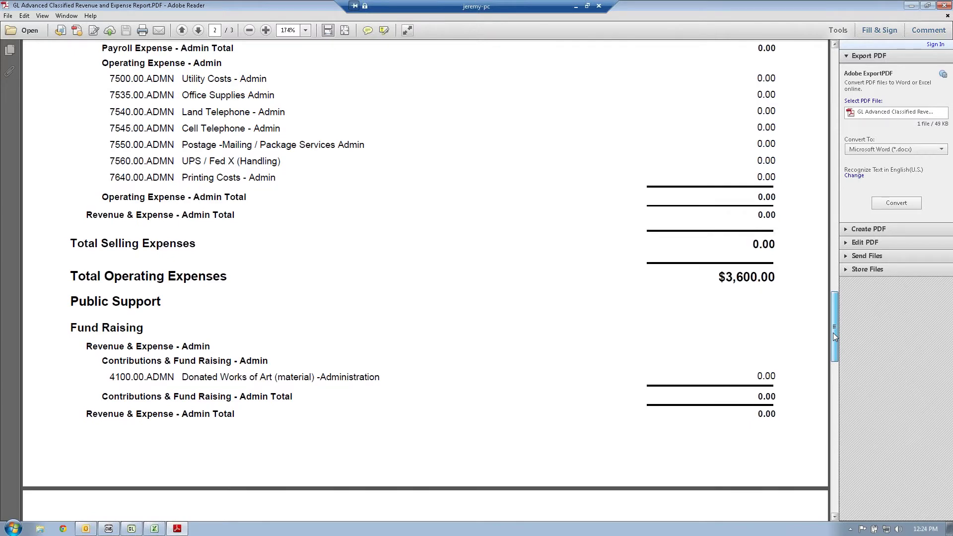
{"action": "left_click_drag", "start_coordinate": [833, 332], "coordinate": [680, 136]}
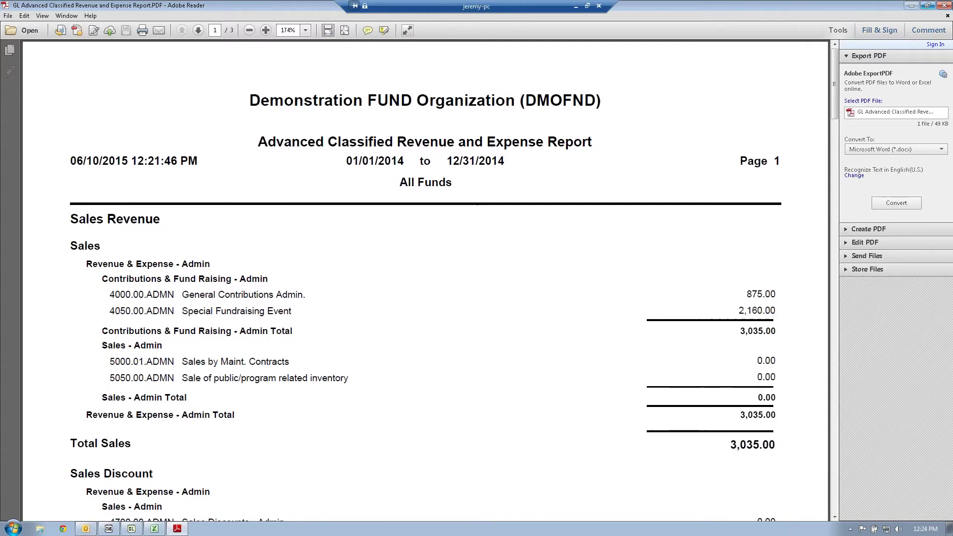
{"action": "left_click", "coordinate": [943, 5]}
{"action": "left_click", "coordinate": [514, 365]}
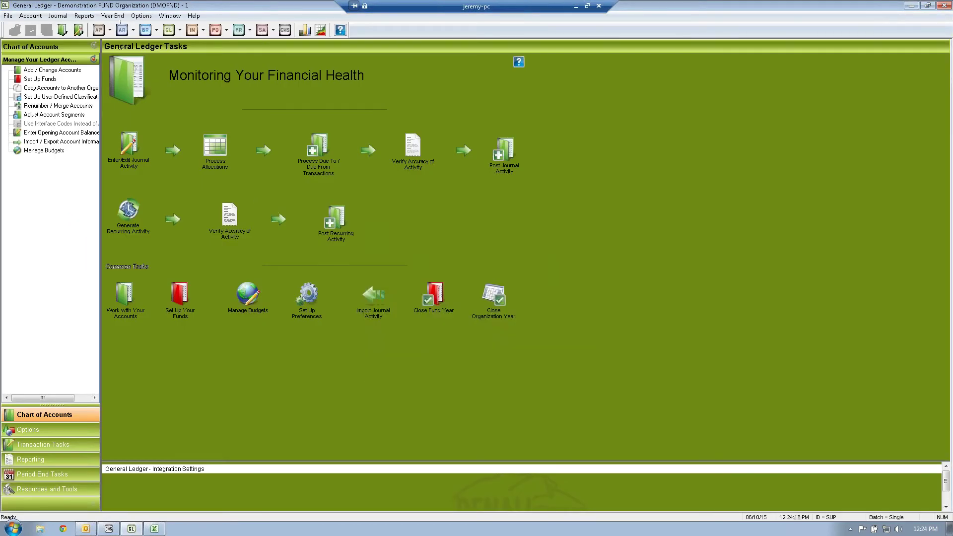
Look up the READMN report group, Revenue & Expense - Admin, in the GL Advanced Report Group Codes.
{"action": "left_click", "coordinate": [142, 15]}
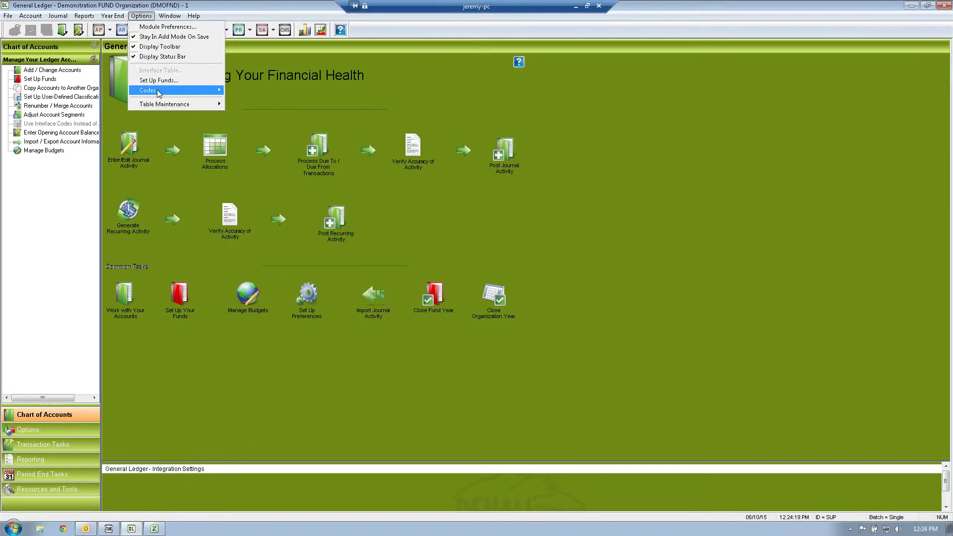
{"action": "mouse_move", "coordinate": [163, 91]}
{"action": "left_click", "coordinate": [276, 110]}
{"action": "left_click", "coordinate": [646, 251]}
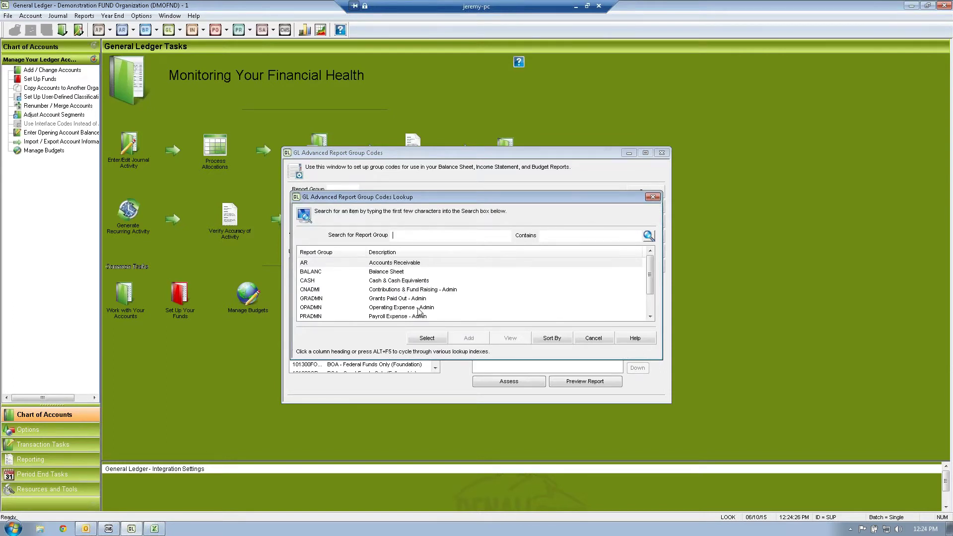
{"action": "left_click", "coordinate": [615, 305]}
{"action": "scroll", "coordinate": [651, 280], "scroll_direction": "down", "scroll_amount": 1}
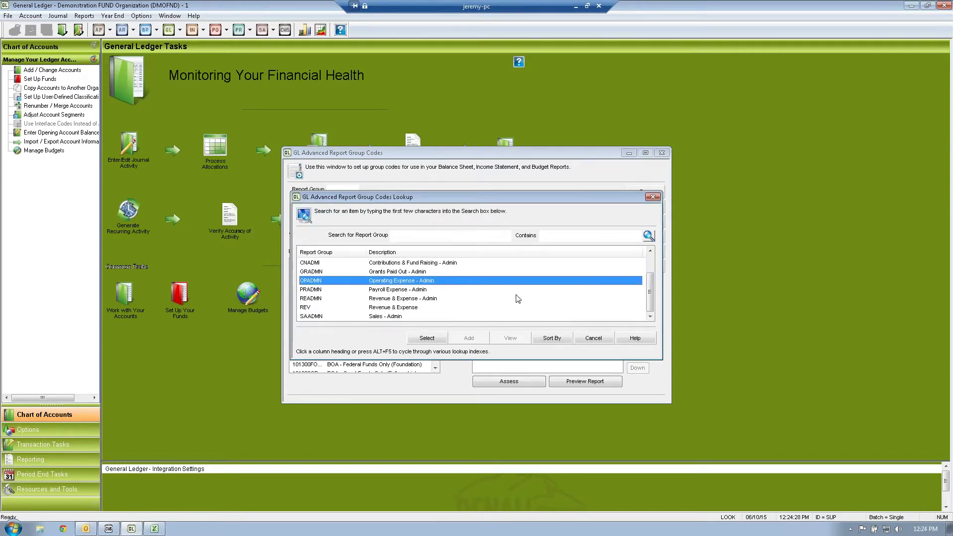
{"action": "left_click", "coordinate": [412, 300]}
{"action": "left_click", "coordinate": [426, 339]}
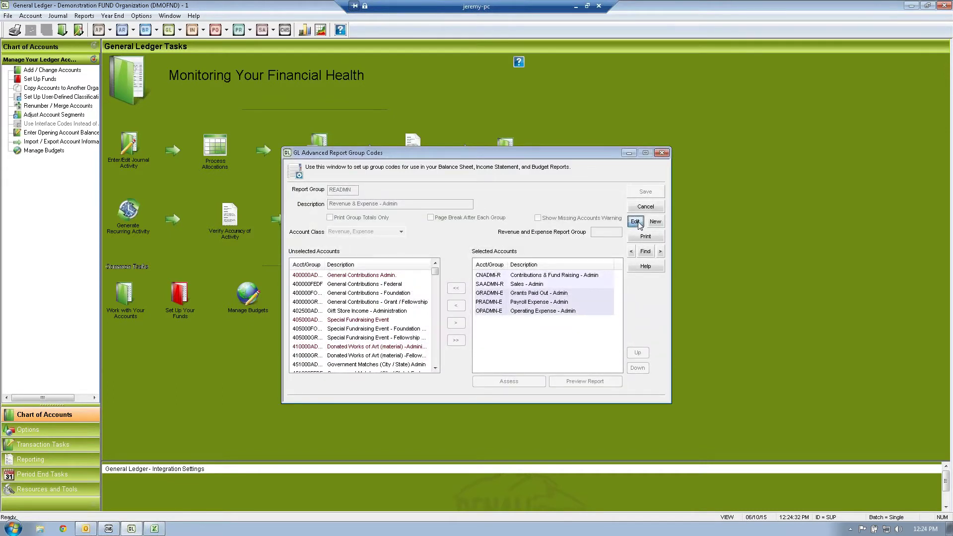
Enable Print Group Totals Only for the READMN report group, save it and close the group codes window.
{"action": "left_click", "coordinate": [354, 218]}
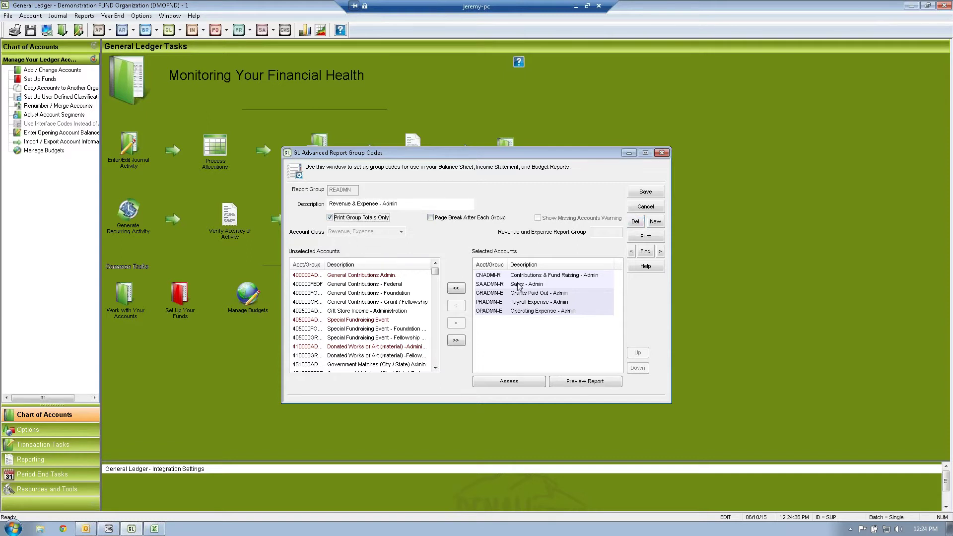
{"action": "left_click", "coordinate": [636, 191]}
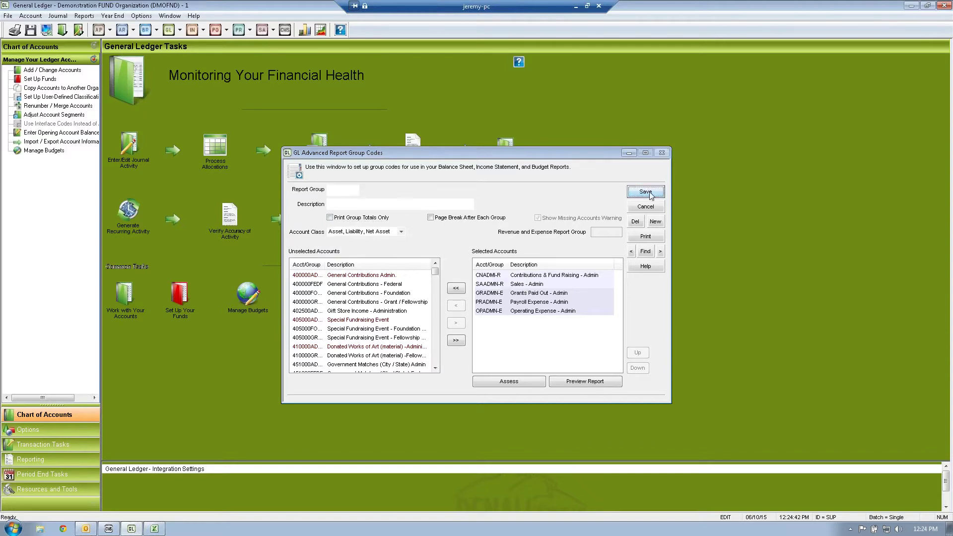
{"action": "left_click", "coordinate": [645, 206]}
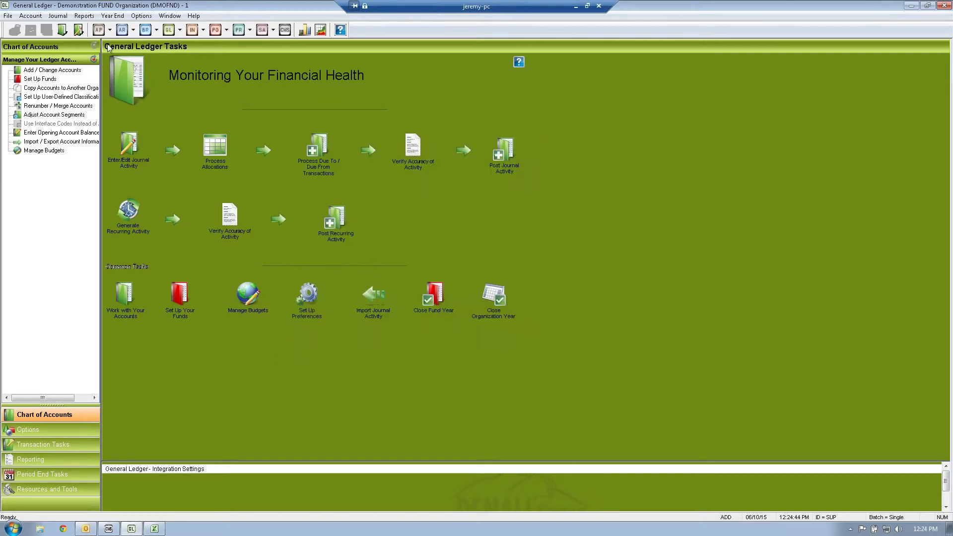
Open the GL Revenue and Expense Report and set its range from Period 1 to Period 13.
{"action": "left_click", "coordinate": [84, 16]}
{"action": "left_click", "coordinate": [105, 70]}
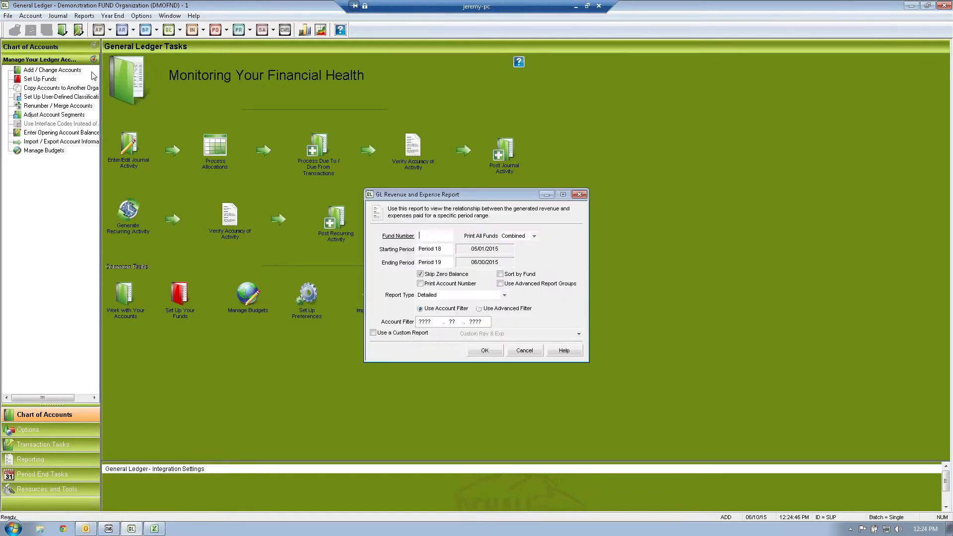
{"action": "left_click", "coordinate": [435, 249]}
{"action": "type", "text": "1"}
{"action": "key", "text": "Tab"}
{"action": "type", "text": "13"}
Turn off Skip Zero Balance and turn on Print Account Number and Use Advanced Report Groups.
{"action": "left_click", "coordinate": [422, 275]}
{"action": "left_click", "coordinate": [422, 284]}
{"action": "left_click", "coordinate": [505, 285]}
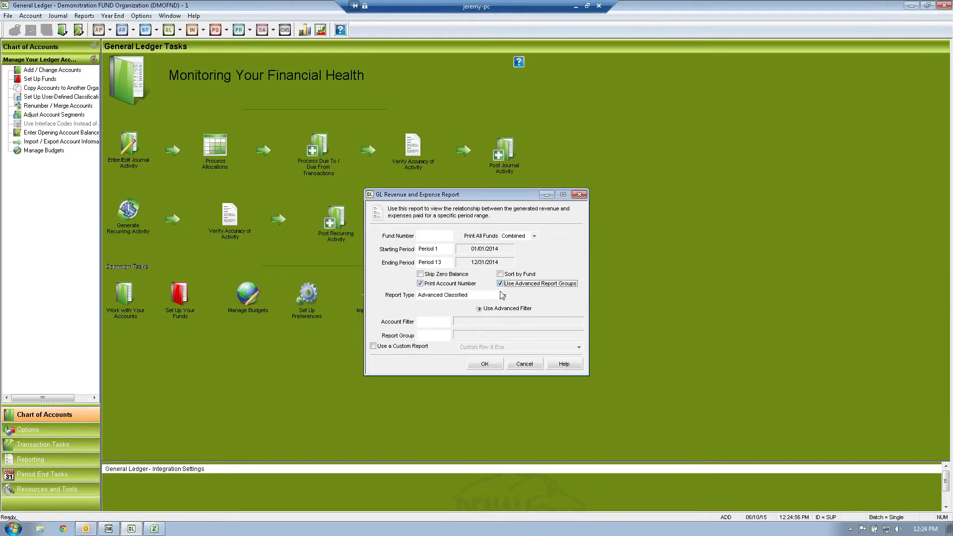
Select the READMN report group for the Revenue and Expense Report and output the report to the screen.
{"action": "left_click", "coordinate": [428, 334]}
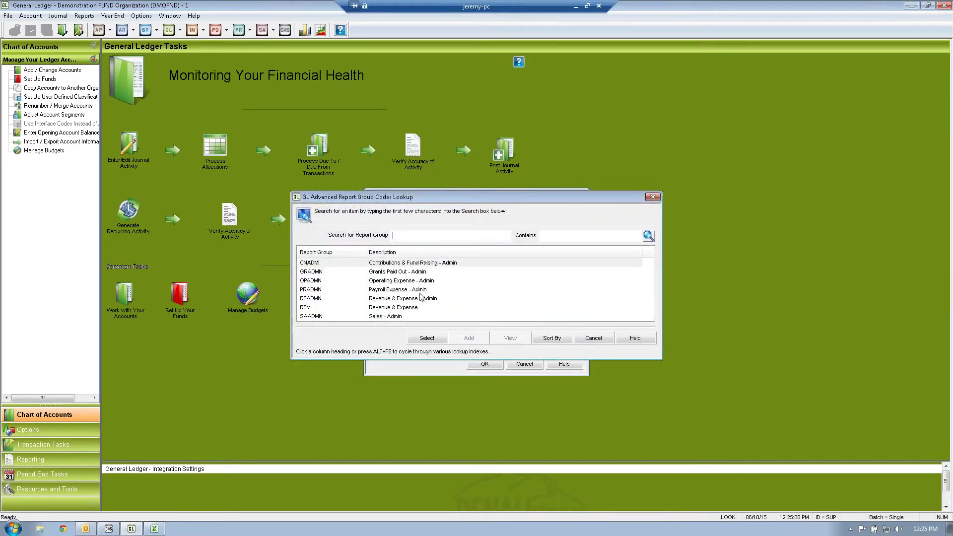
{"action": "left_click", "coordinate": [402, 299]}
{"action": "left_click", "coordinate": [433, 340]}
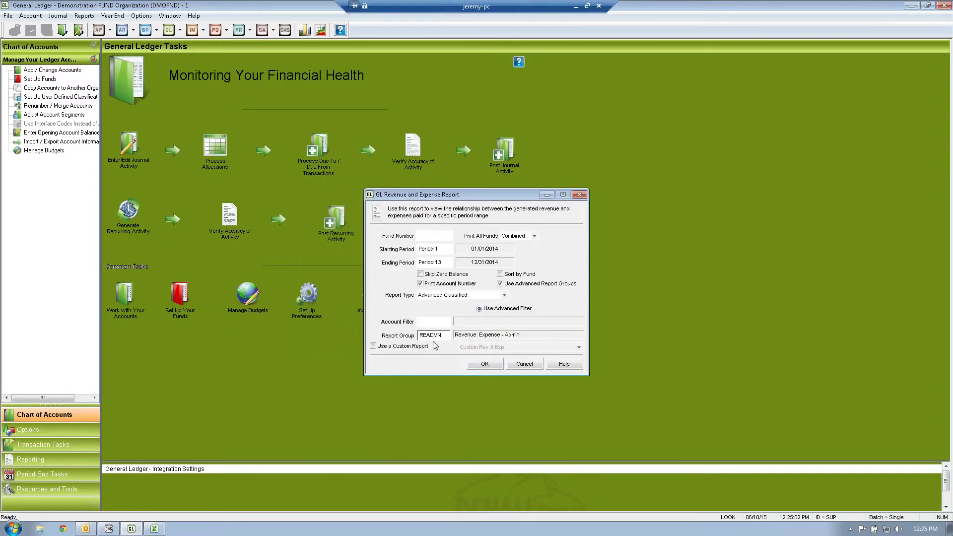
{"action": "left_click", "coordinate": [485, 364]}
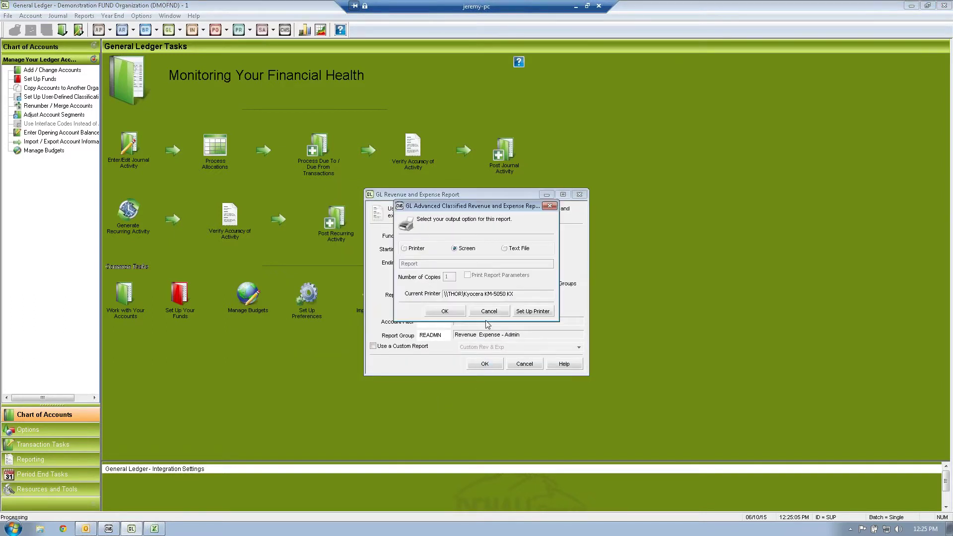
{"action": "left_click", "coordinate": [443, 312]}
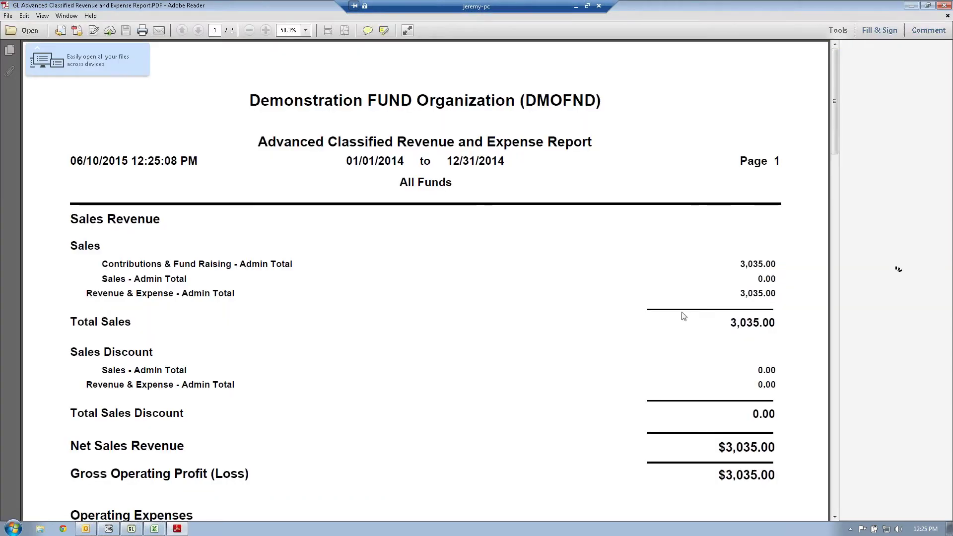
Review the admin group totals in the report's Sales, Sales Discount and Administrative sections.
{"action": "left_click_drag", "start_coordinate": [739, 293], "coordinate": [779, 299]}
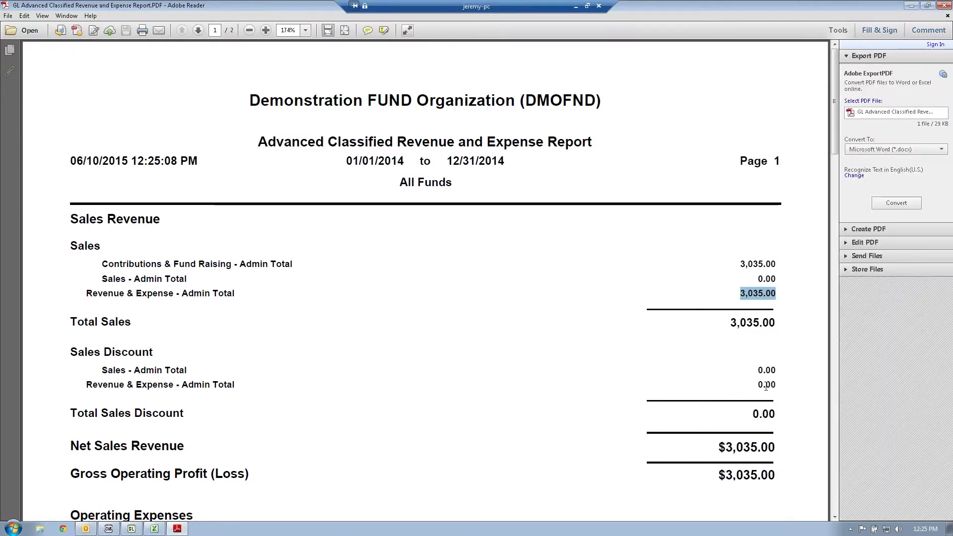
{"action": "left_click_drag", "start_coordinate": [754, 374], "coordinate": [755, 397]}
{"action": "scroll", "coordinate": [755, 398], "scroll_direction": "down", "scroll_amount": 4}
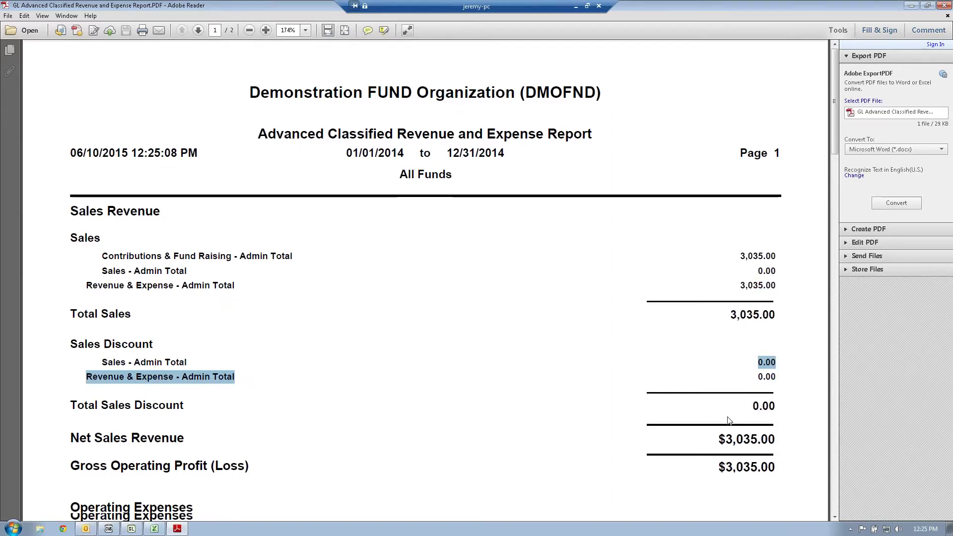
{"action": "double_click", "coordinate": [758, 363]}
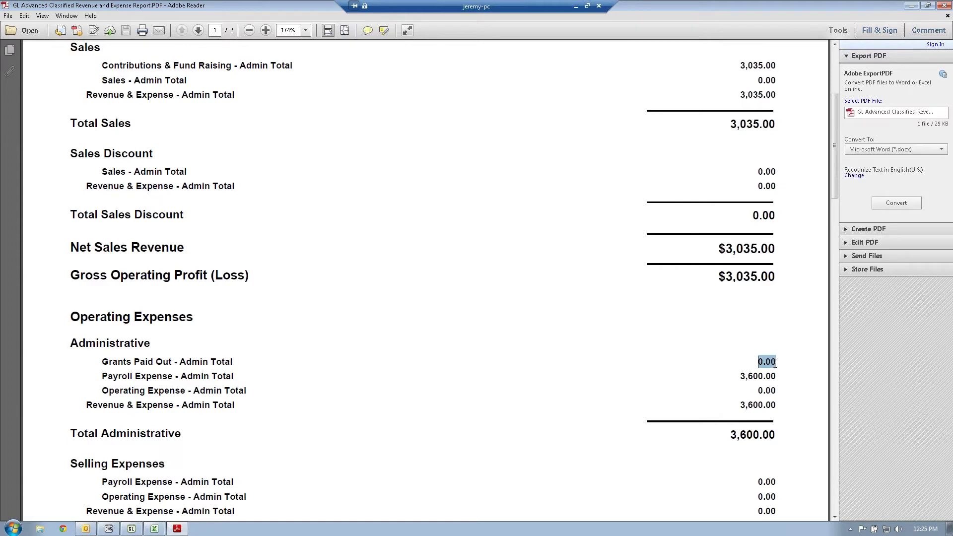
{"action": "double_click", "coordinate": [755, 377]}
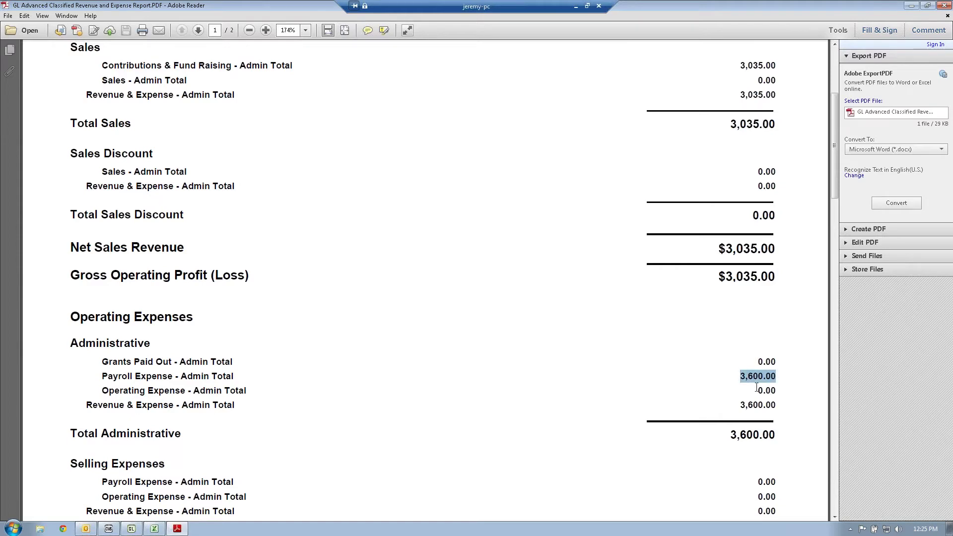
{"action": "double_click", "coordinate": [765, 390]}
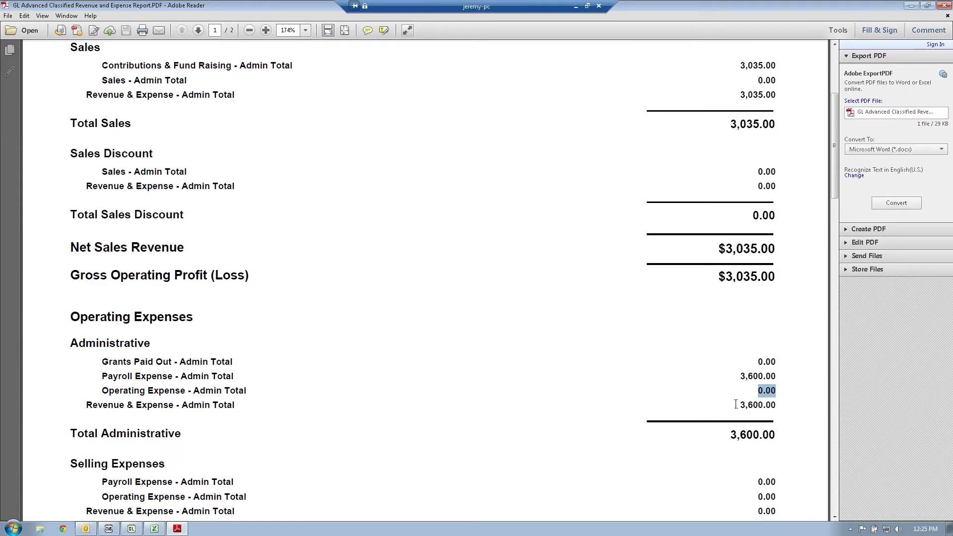
{"action": "left_click_drag", "start_coordinate": [739, 406], "coordinate": [778, 408]}
{"action": "left_click_drag", "start_coordinate": [729, 435], "coordinate": [779, 436]}
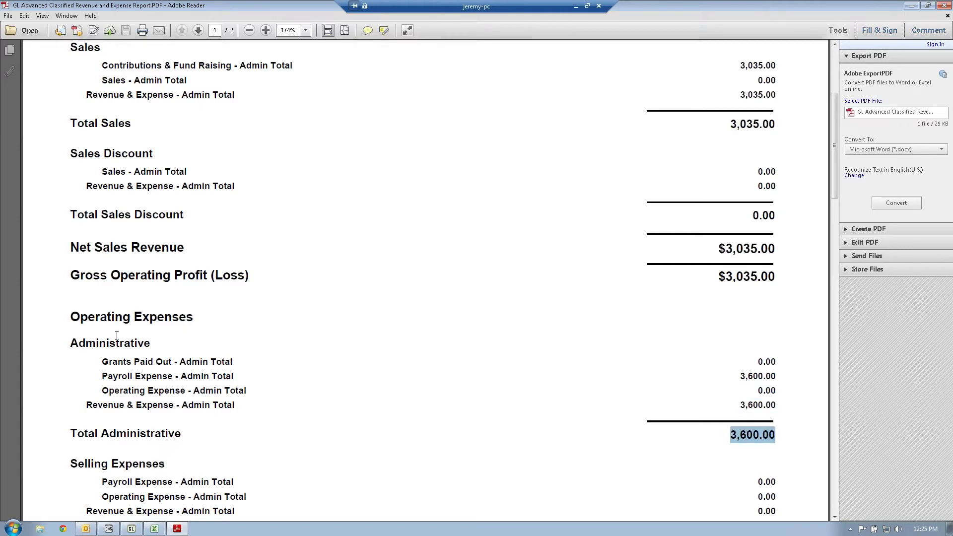
{"action": "left_click_drag", "start_coordinate": [71, 343], "coordinate": [144, 344]}
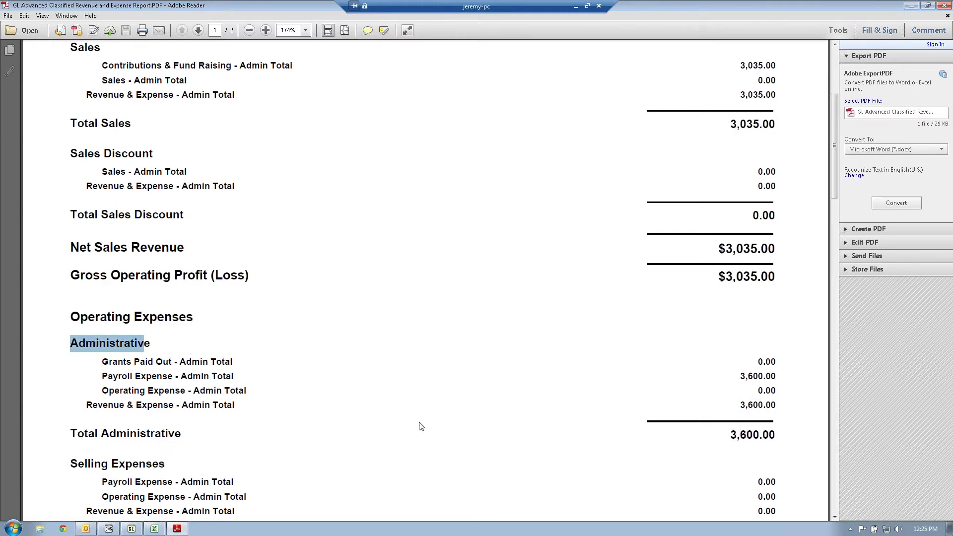
Review the Selling Expenses group totals and the Grants Paid Out - Admin Total line, and close the report and its options window.
{"action": "scroll", "coordinate": [496, 416], "scroll_direction": "down", "scroll_amount": 3}
{"action": "left_click", "coordinate": [759, 412]}
{"action": "left_click_drag", "start_coordinate": [767, 412], "coordinate": [773, 412]}
{"action": "double_click", "coordinate": [761, 426]}
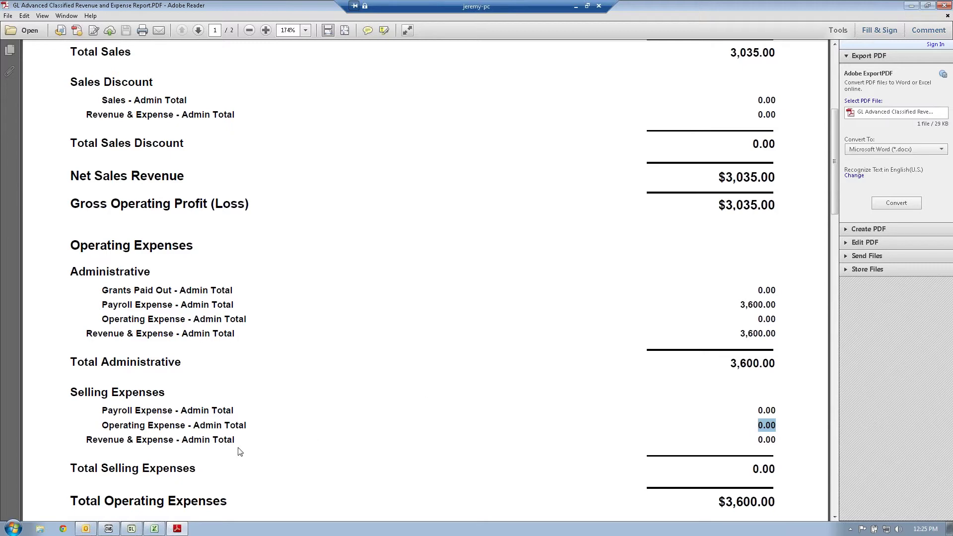
{"action": "left_click_drag", "start_coordinate": [72, 398], "coordinate": [166, 395]}
{"action": "scroll", "coordinate": [575, 436], "scroll_direction": "down", "scroll_amount": 5}
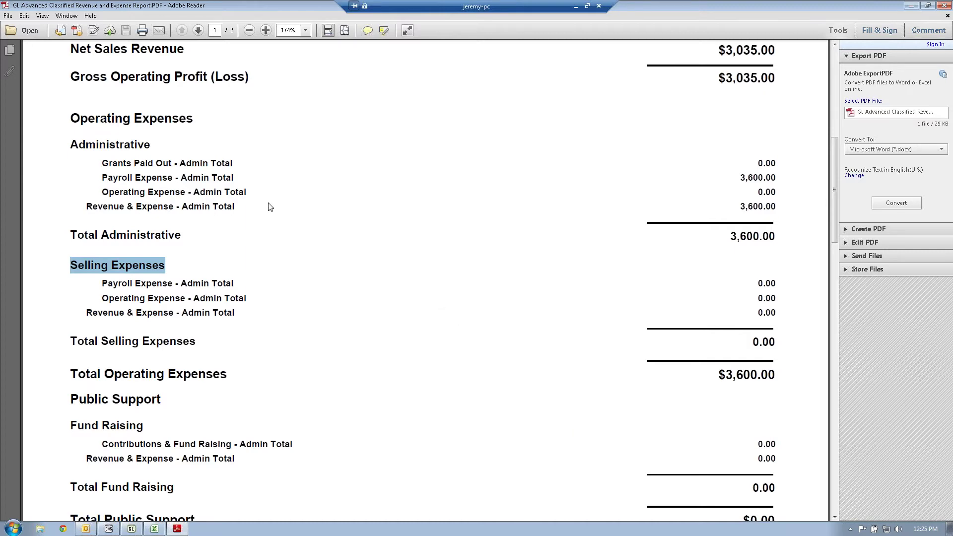
{"action": "left_click_drag", "start_coordinate": [102, 166], "coordinate": [281, 176]}
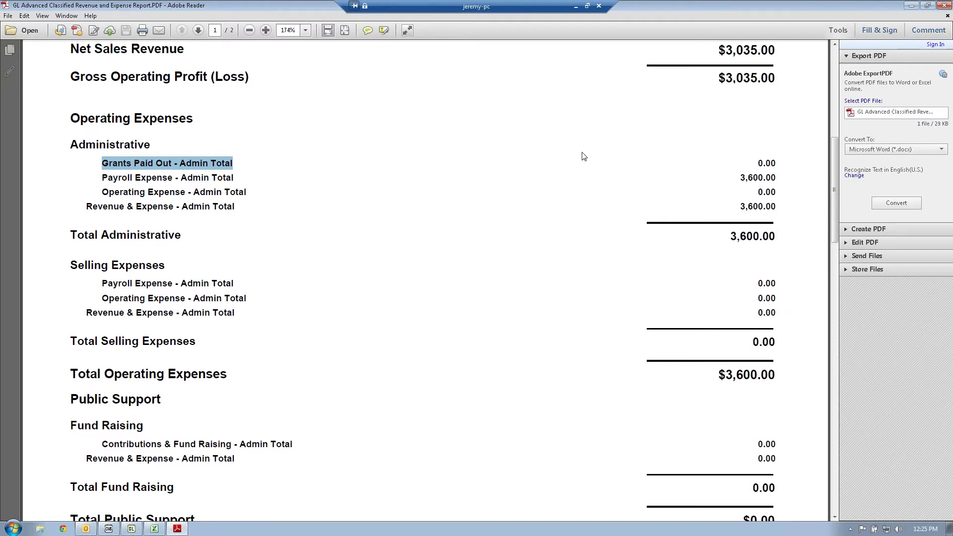
{"action": "left_click", "coordinate": [944, 6]}
{"action": "left_click", "coordinate": [524, 365]}
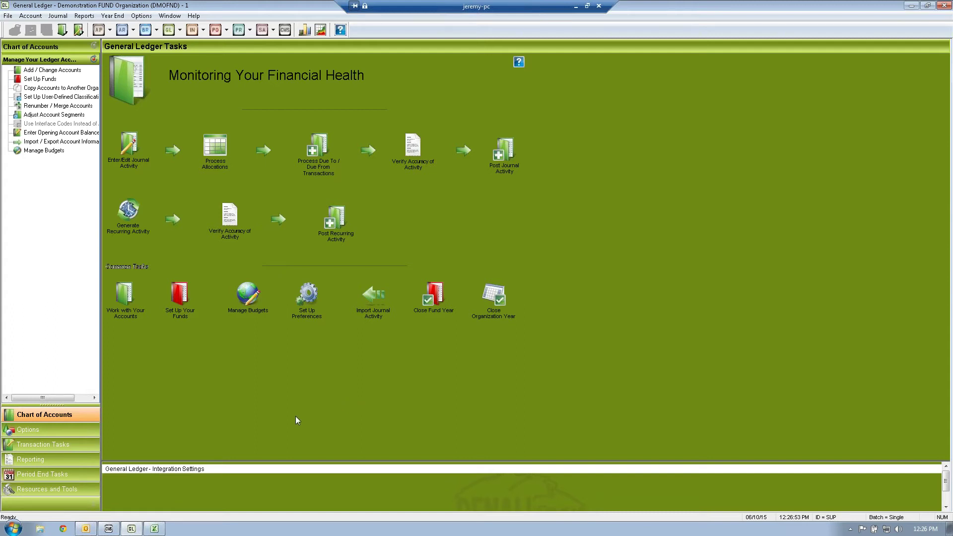
Switch to the Controller module and display the Custom Options in the CMS Module Preferences.
{"action": "left_click", "coordinate": [109, 529]}
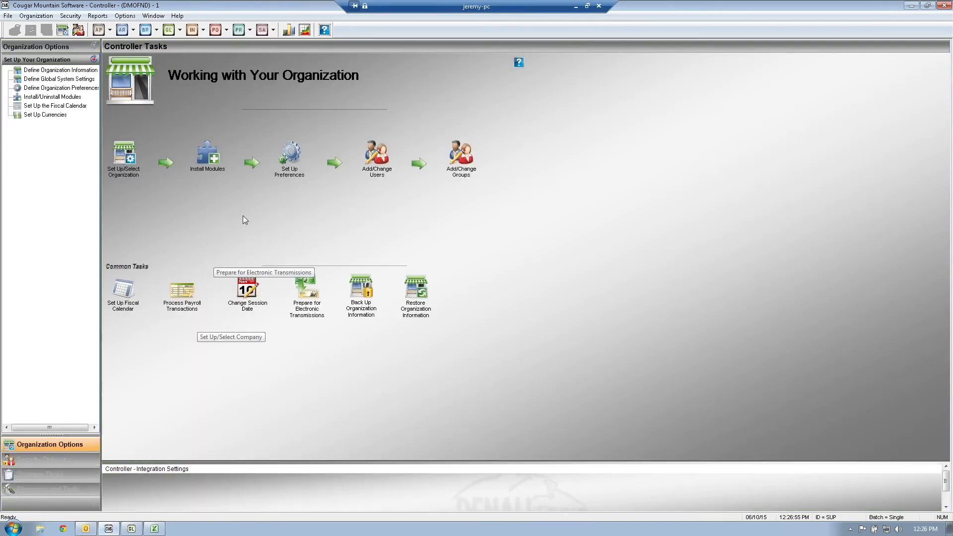
{"action": "left_click", "coordinate": [278, 178]}
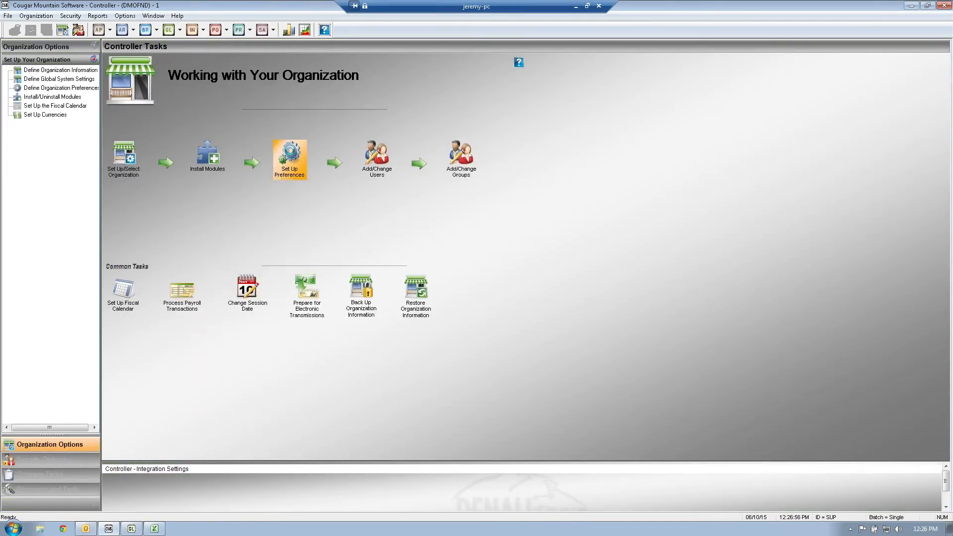
{"action": "left_click", "coordinate": [380, 199]}
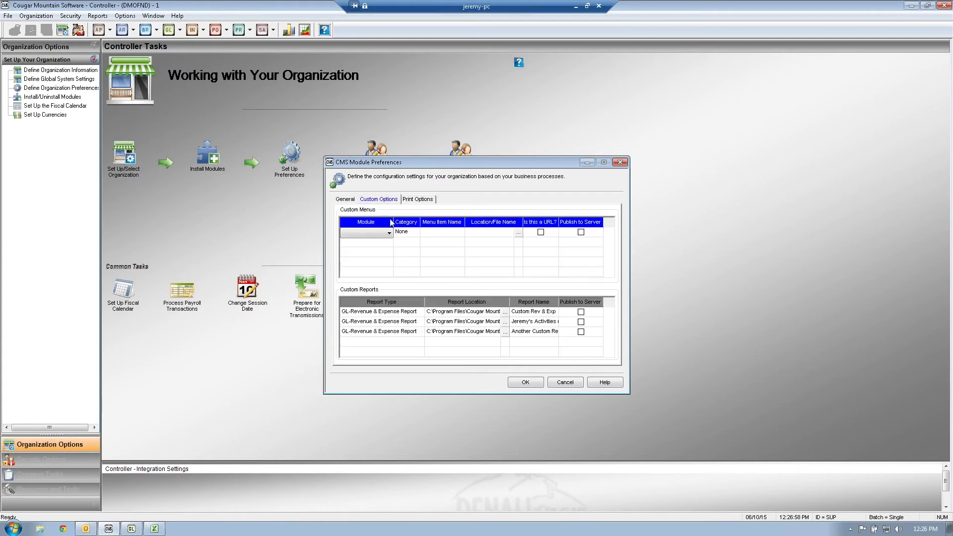
Examine the report types assigned to the three entries in the Custom Reports table.
{"action": "left_click", "coordinate": [375, 313]}
{"action": "left_click", "coordinate": [375, 324]}
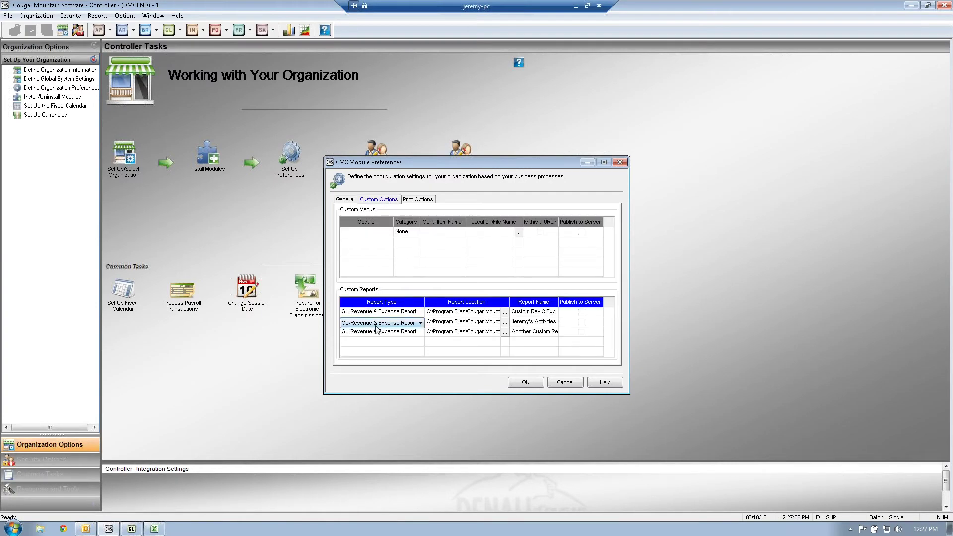
{"action": "left_click", "coordinate": [377, 333]}
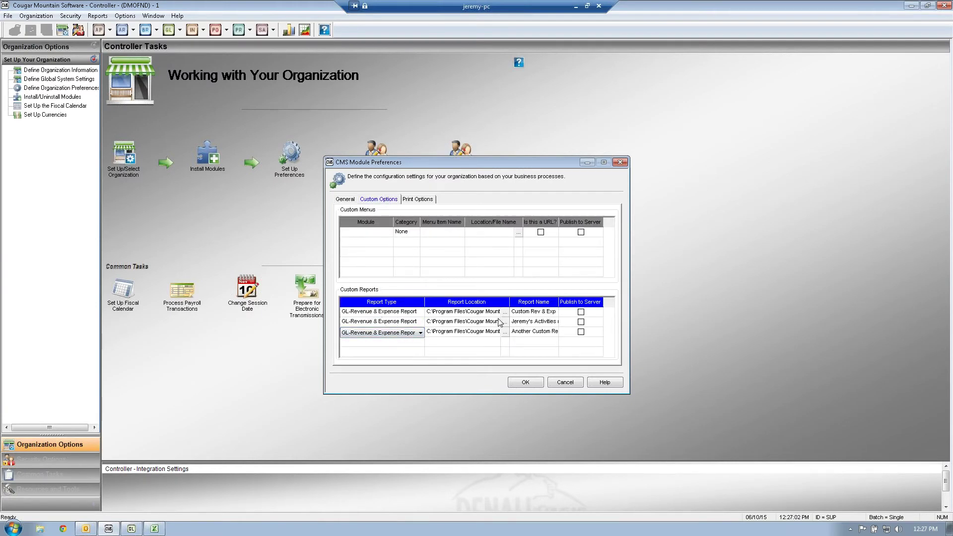
{"action": "left_click", "coordinate": [401, 314]}
{"action": "left_click", "coordinate": [398, 325]}
{"action": "left_click", "coordinate": [397, 334]}
{"action": "left_click", "coordinate": [401, 323]}
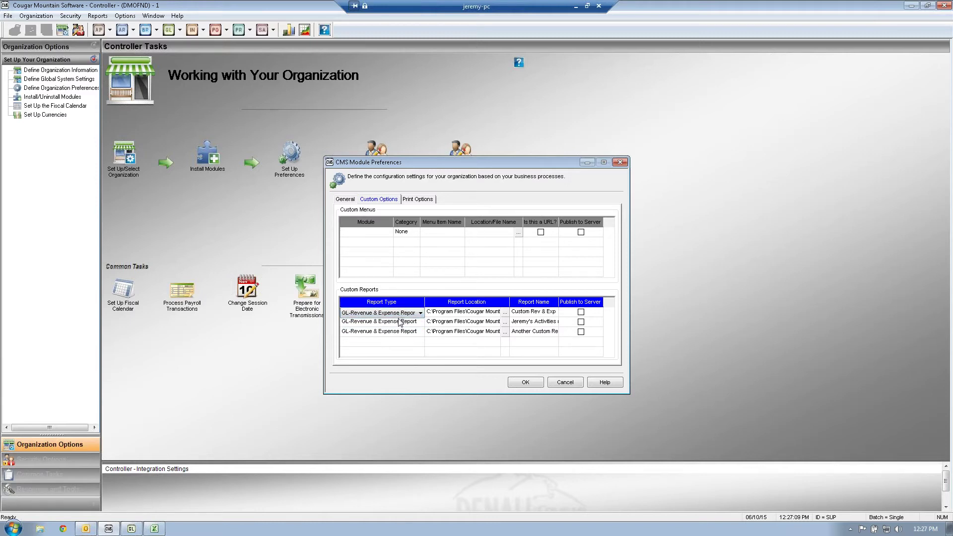
{"action": "left_click", "coordinate": [401, 333]}
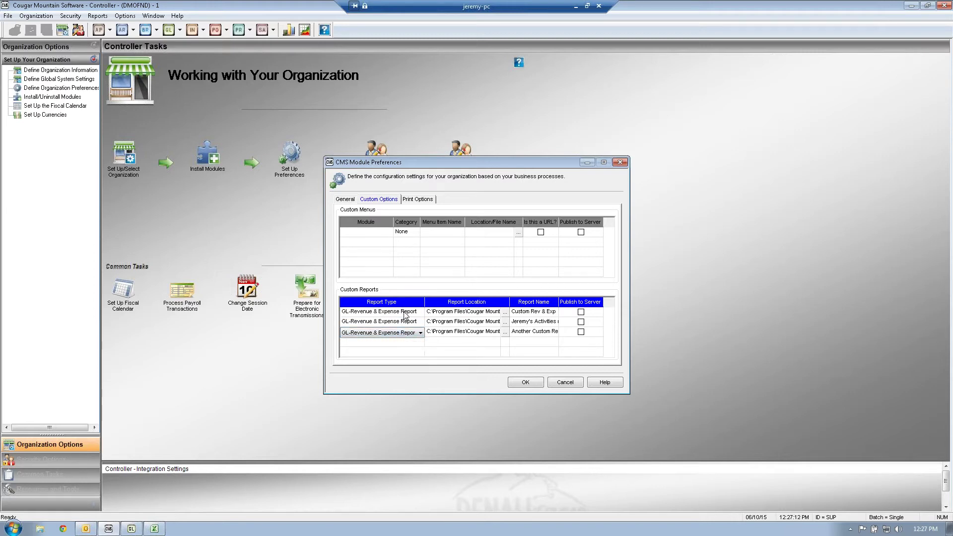
Display the available report types for the Custom Rev & Exp entry and choose GL-Revenue & Expense Report.
{"action": "left_click", "coordinate": [406, 314]}
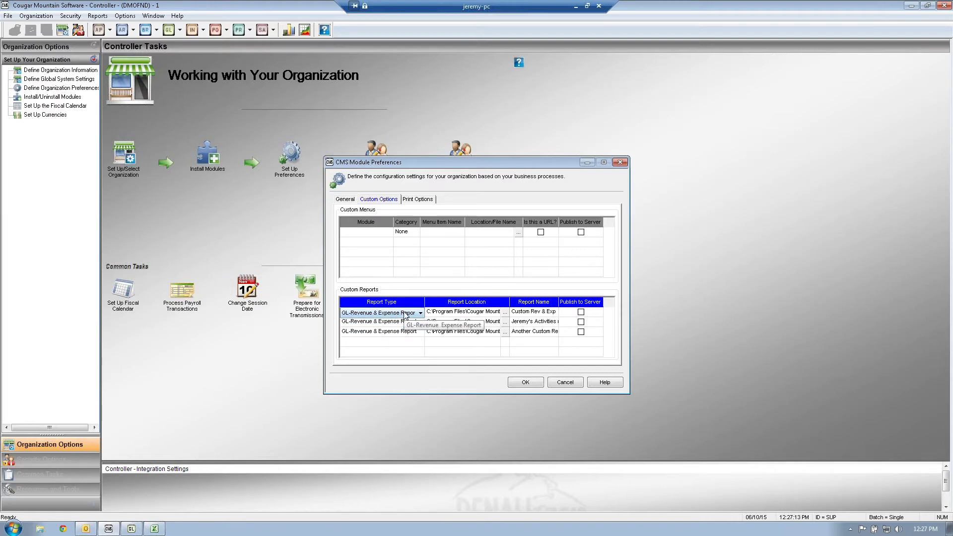
{"action": "left_click", "coordinate": [405, 313]}
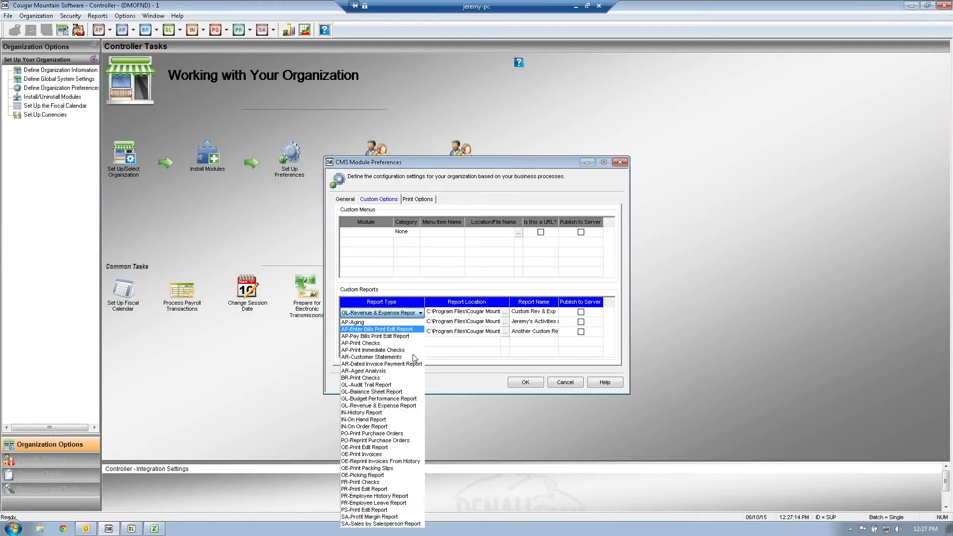
{"action": "left_click", "coordinate": [395, 406]}
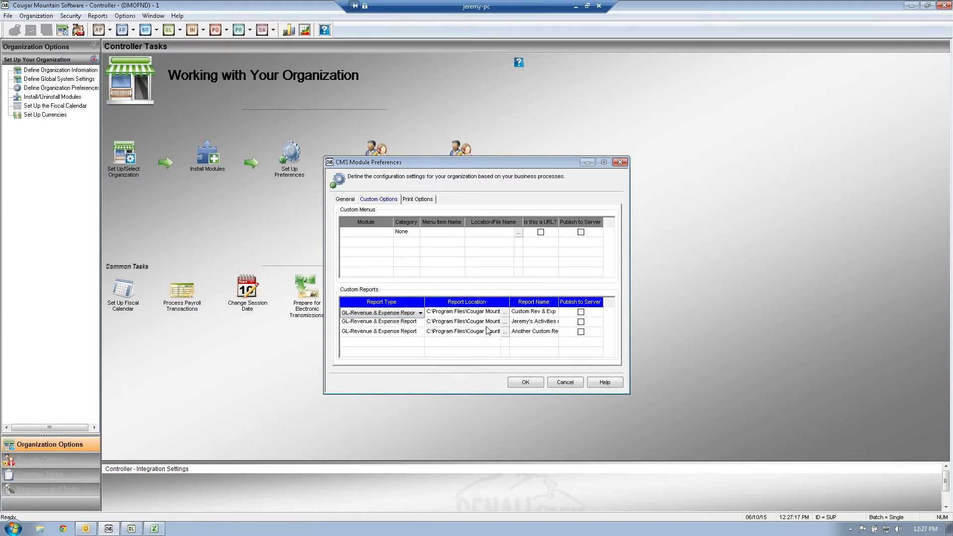
Check the first custom report's location and the names of the custom reports, and close the preferences without saving.
{"action": "left_click", "coordinate": [448, 313]}
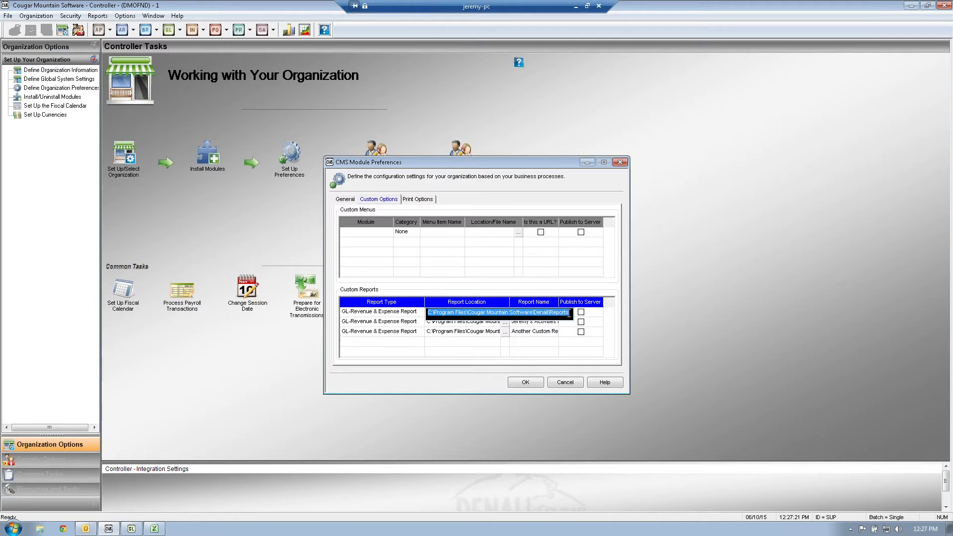
{"action": "left_click", "coordinate": [543, 331]}
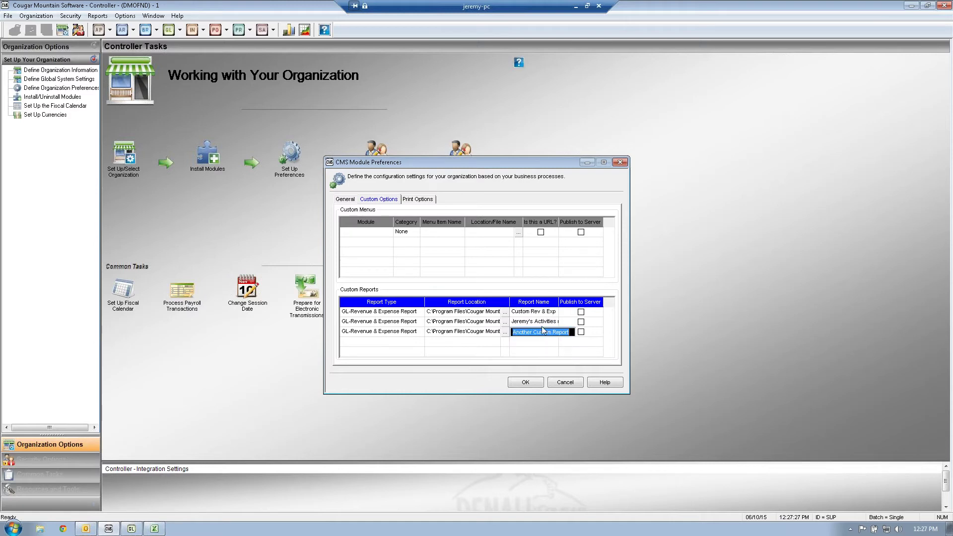
{"action": "left_click", "coordinate": [539, 313]}
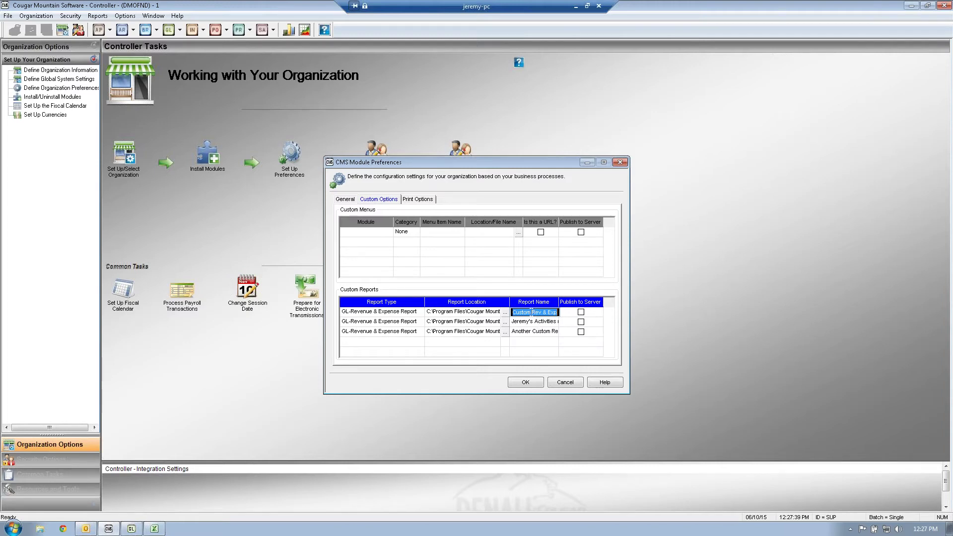
{"action": "left_click_drag", "start_coordinate": [513, 313], "coordinate": [561, 313]}
{"action": "left_click", "coordinate": [546, 329]}
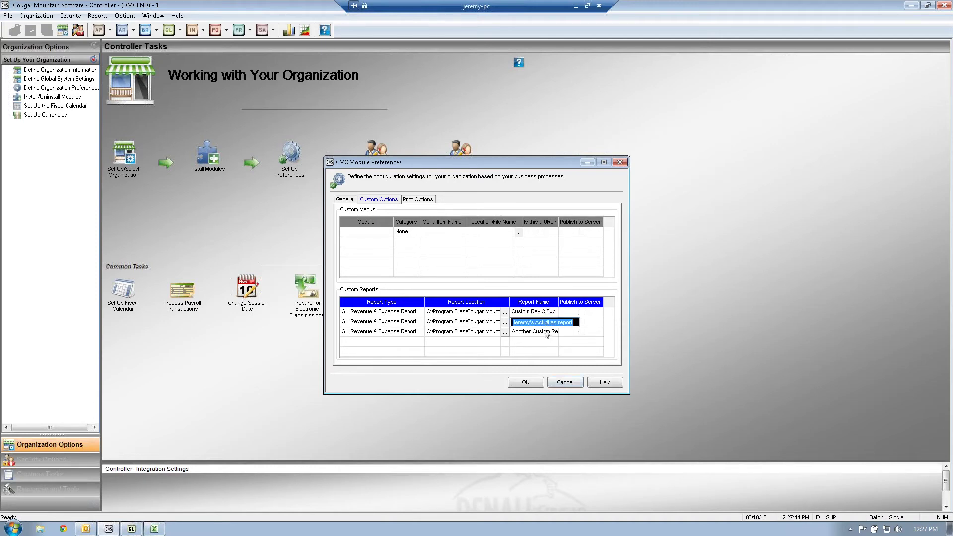
{"action": "left_click", "coordinate": [403, 314]}
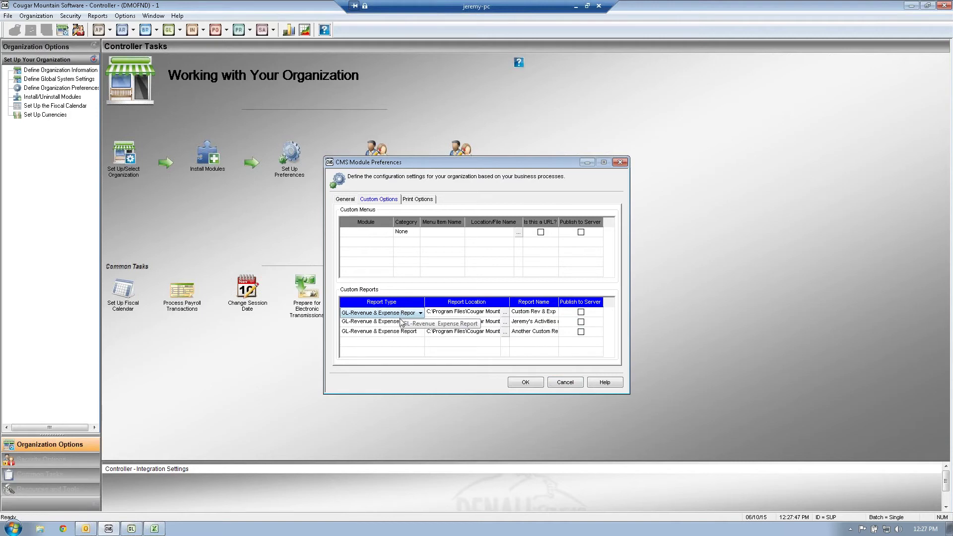
{"action": "left_click", "coordinate": [568, 385]}
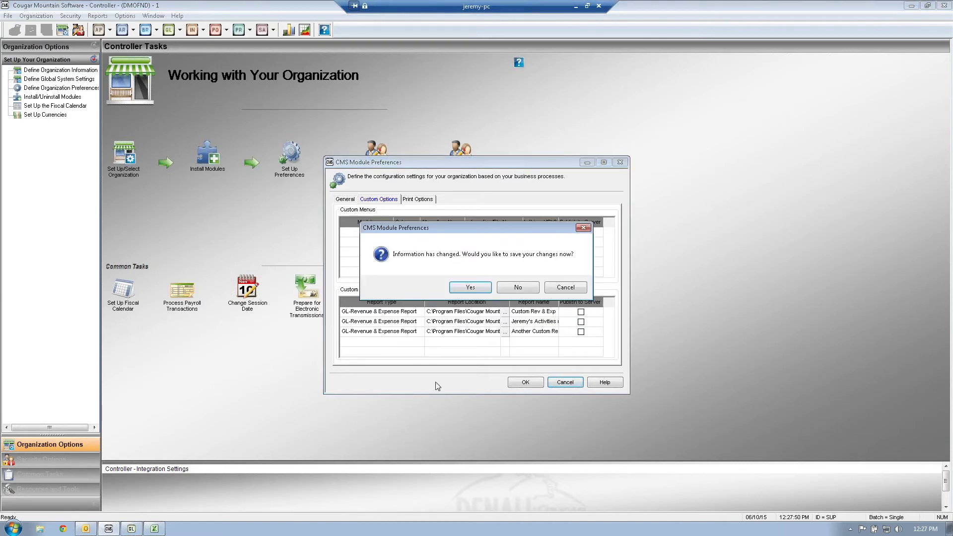
{"action": "left_click", "coordinate": [524, 290]}
Open the General Ledger's Revenue and Expense Report, pick Custom Rev & Exp from its custom reports, and cancel the report.
{"action": "left_click", "coordinate": [131, 529]}
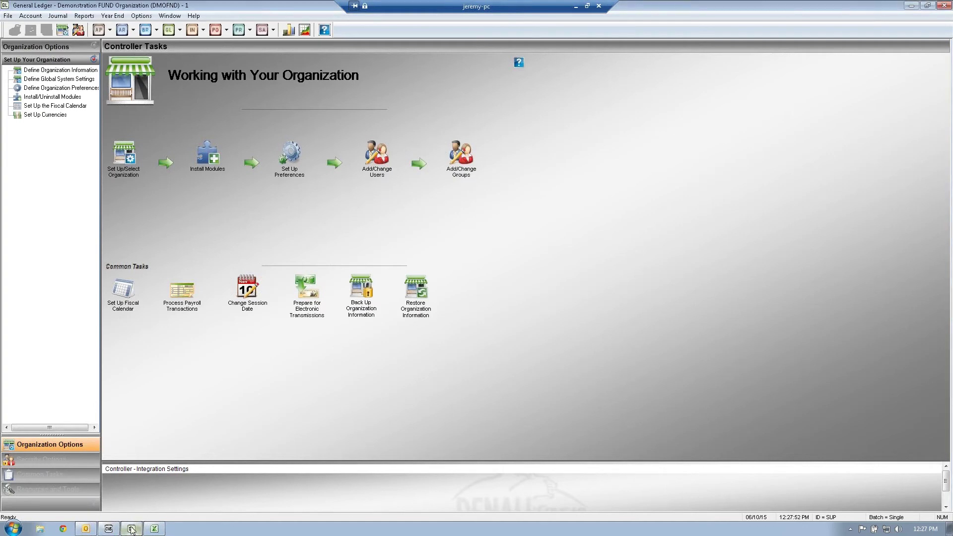
{"action": "left_click", "coordinate": [83, 16]}
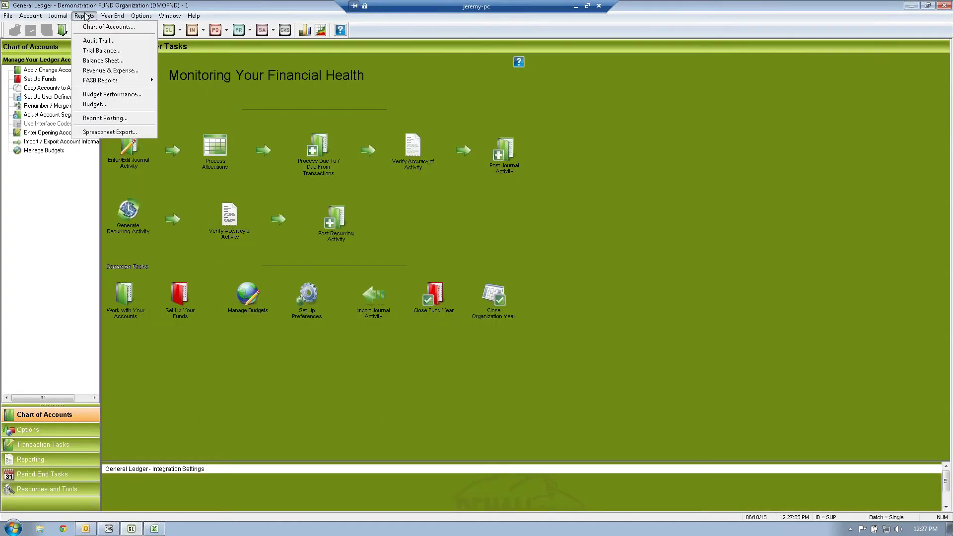
{"action": "left_click", "coordinate": [101, 69]}
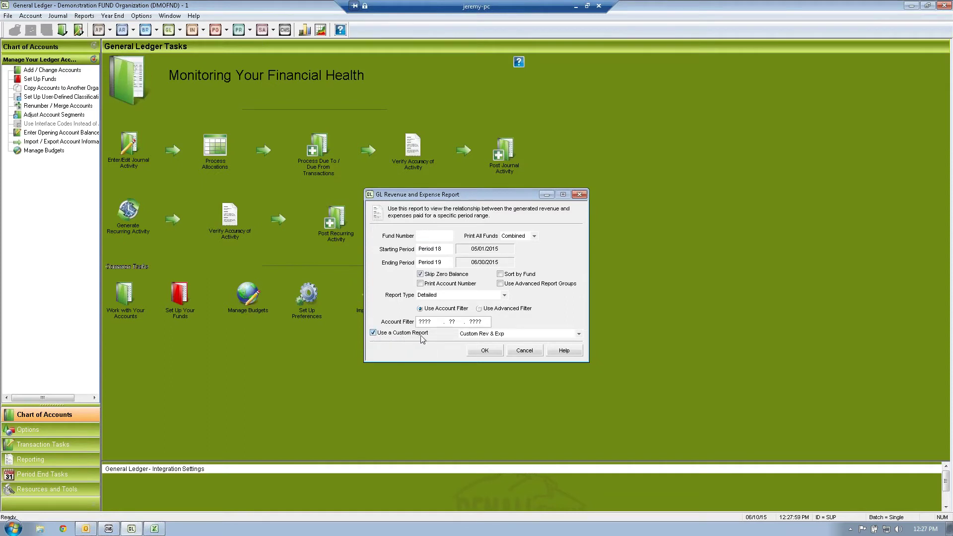
{"action": "left_click", "coordinate": [580, 334]}
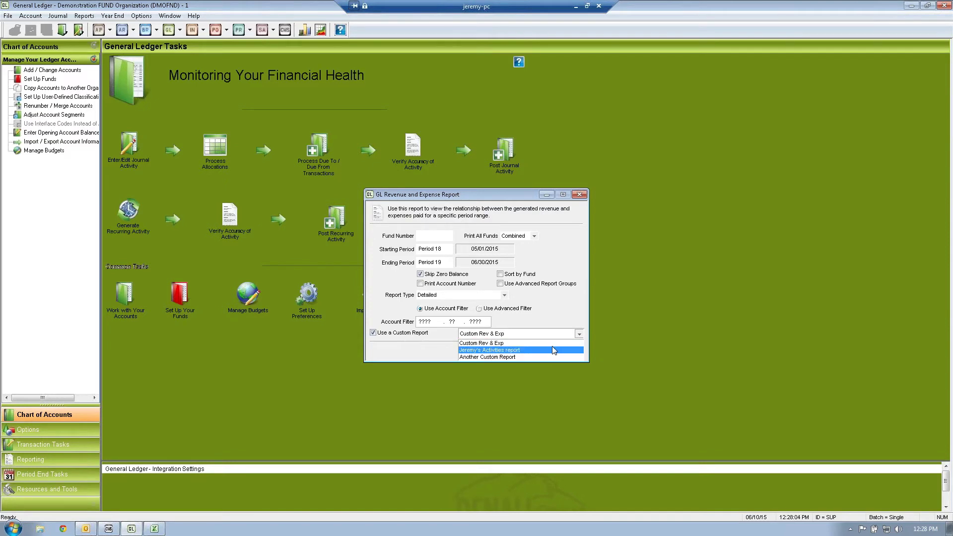
{"action": "left_click", "coordinate": [493, 342]}
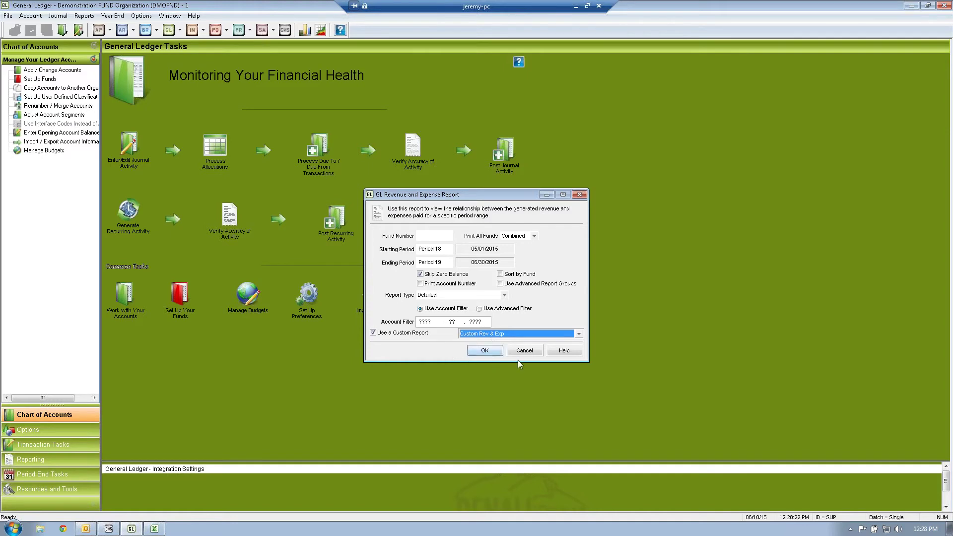
{"action": "left_click", "coordinate": [532, 354]}
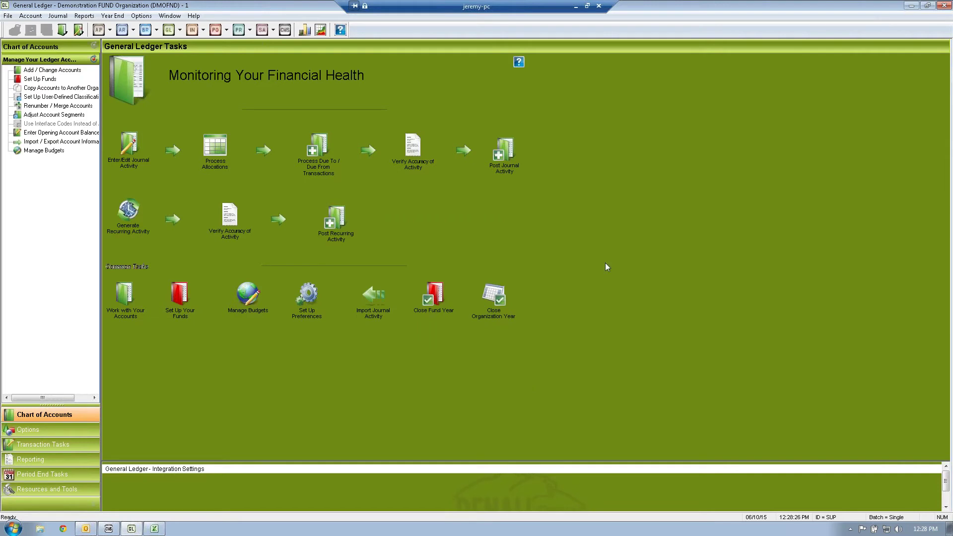